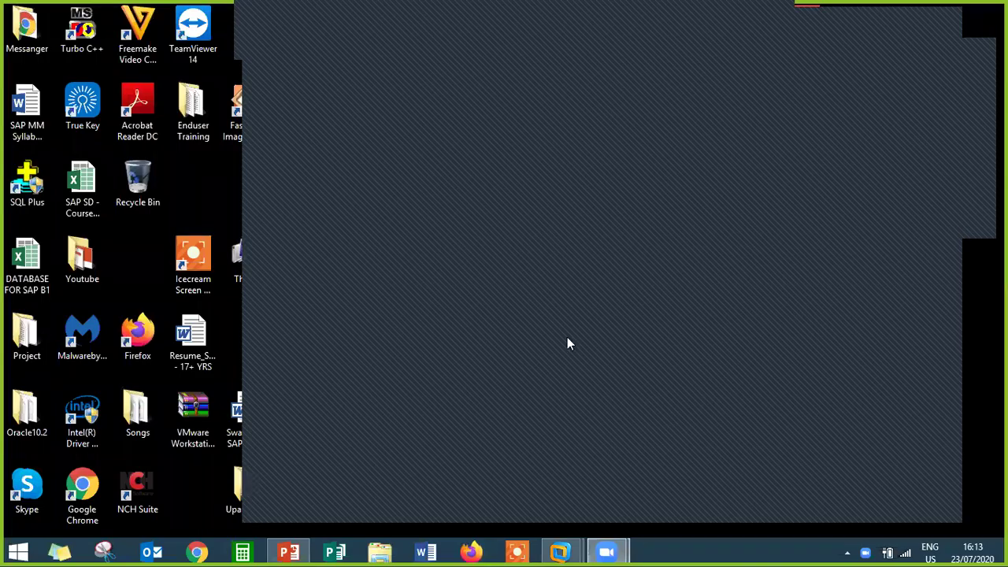
Restore the SAP WM Basics presentation in PowerPoint from the taskbar
click(302, 550)
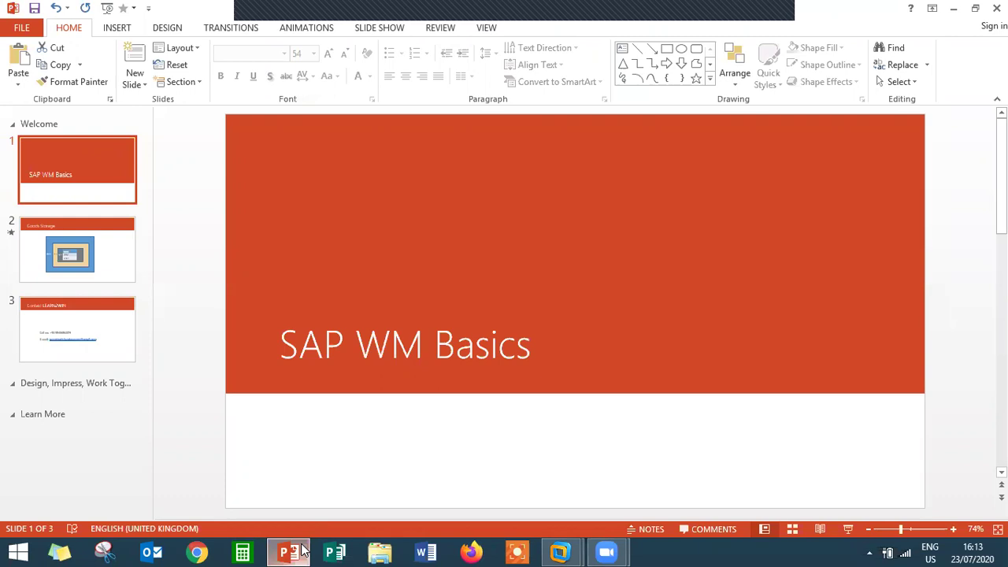
Show slide 2, Goods Storage, and select the WH1, ST1 and SE1 boxes
click(117, 250)
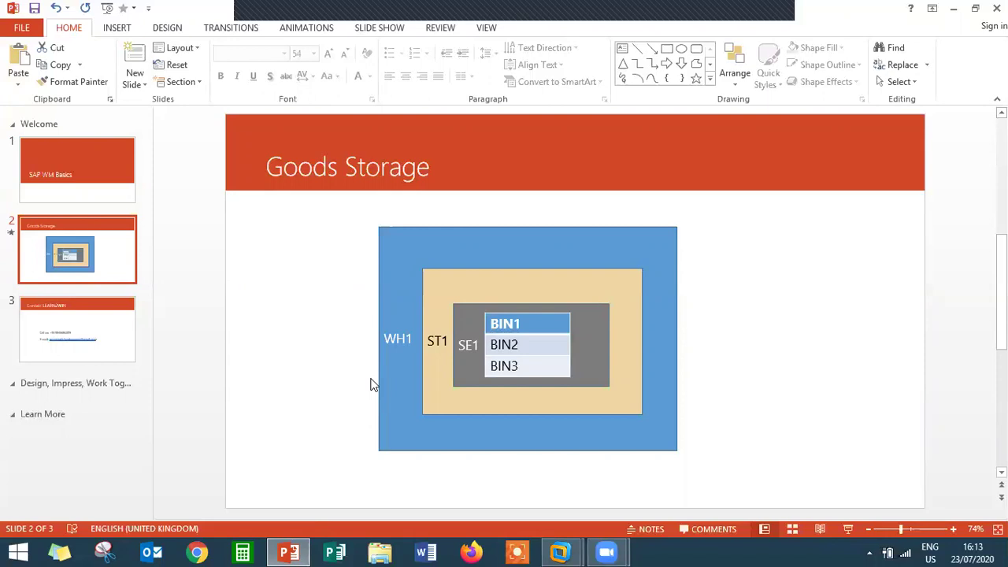
click(411, 339)
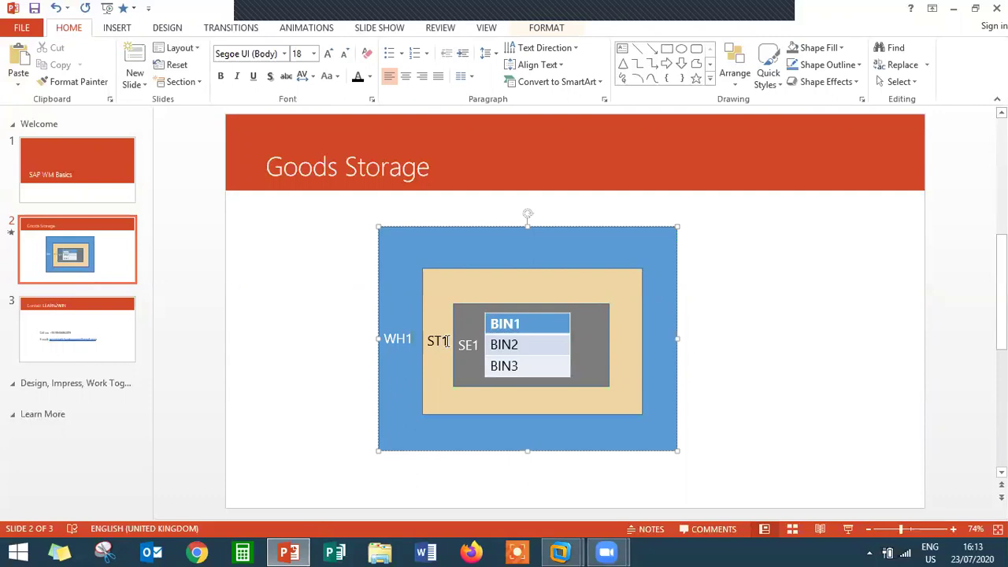
click(447, 341)
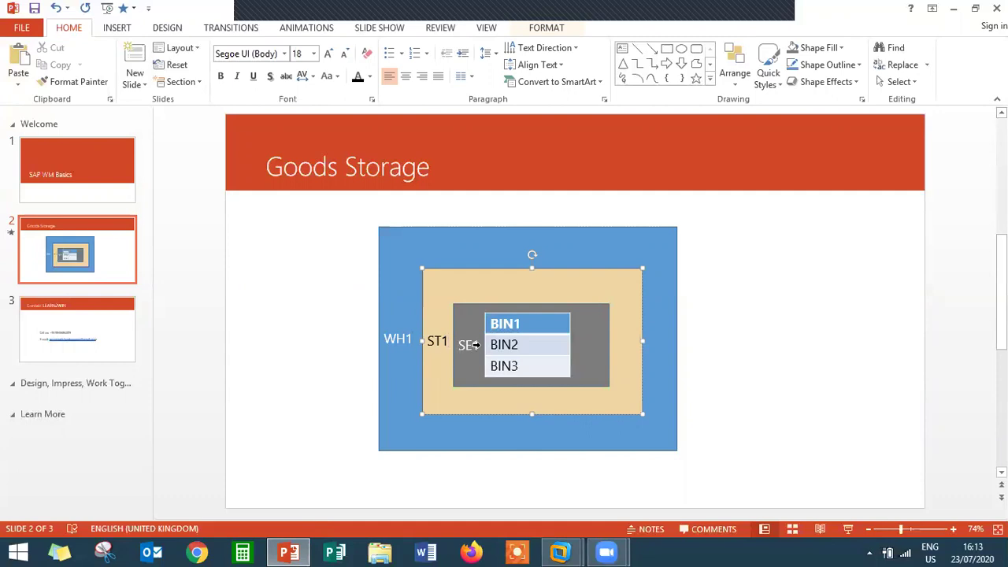
double_click(473, 345)
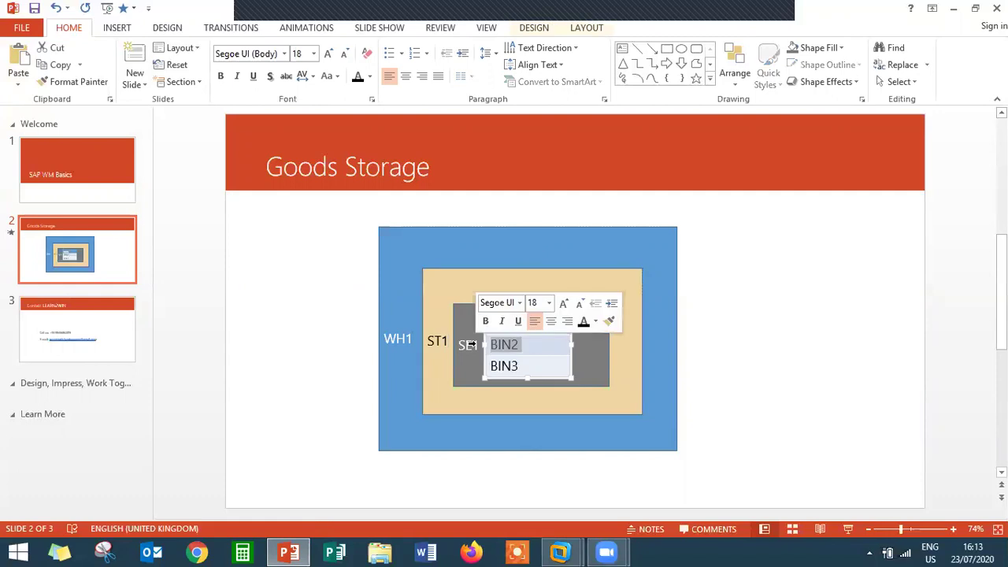
click(470, 347)
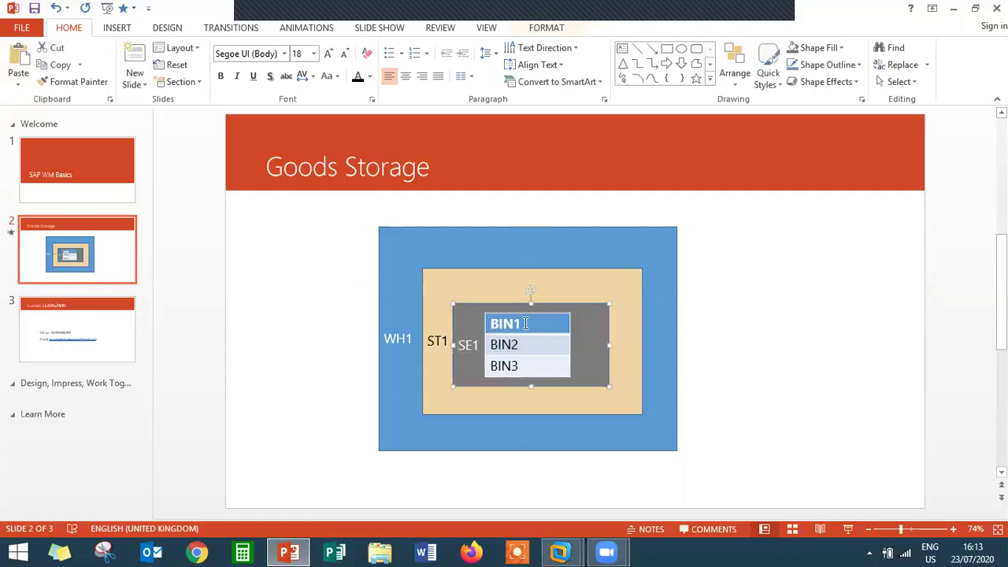
Select the bin table entries BIN1–BIN3, then reselect the ST1 and SE1 boxes
click(526, 325)
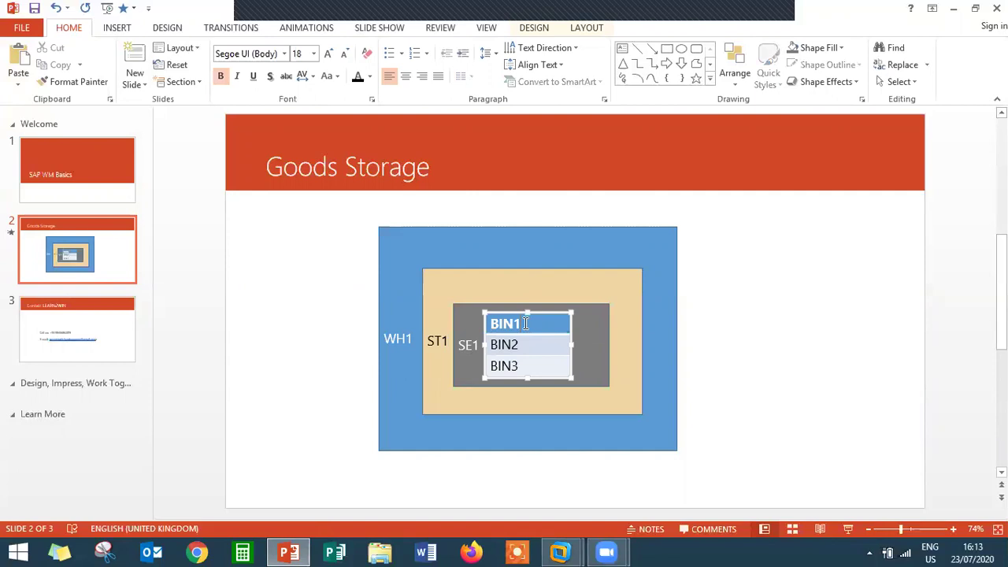
drag(533, 324, 526, 344)
click(524, 364)
click(438, 340)
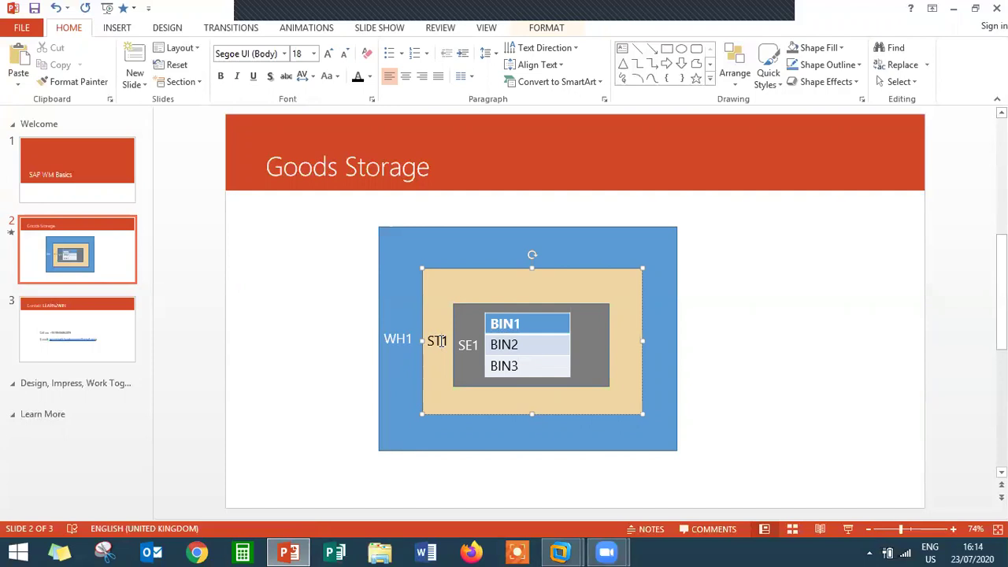
click(465, 340)
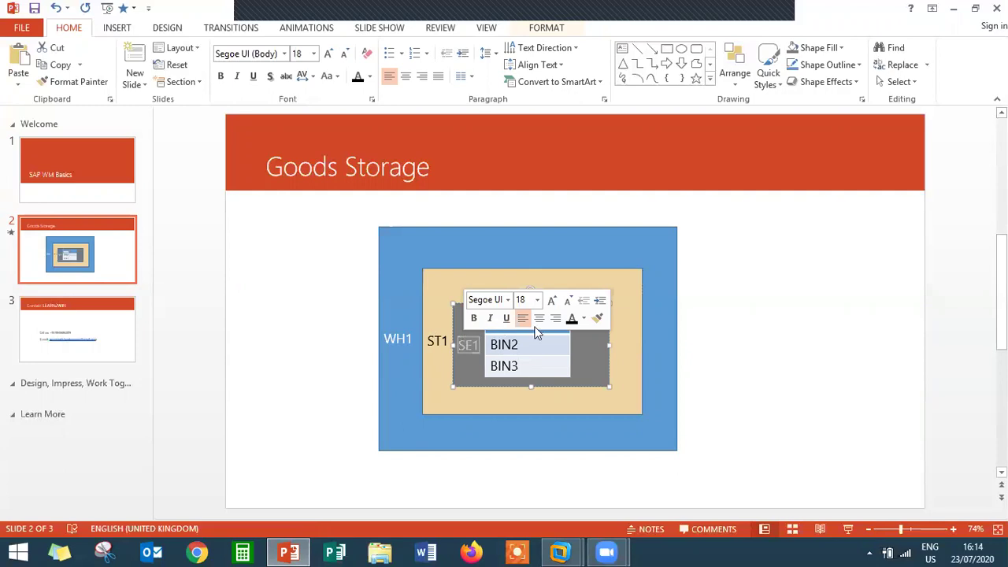
click(580, 348)
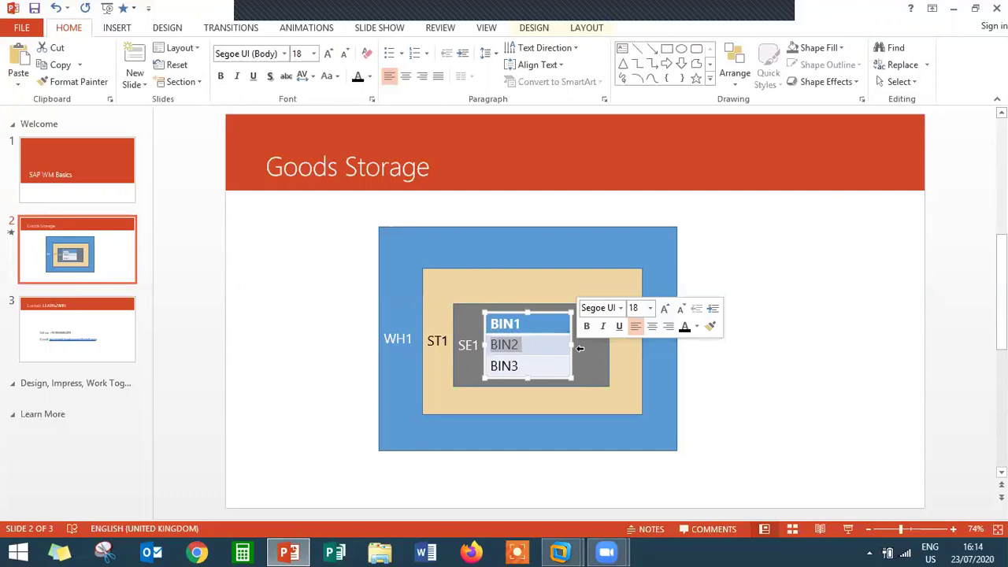
click(471, 343)
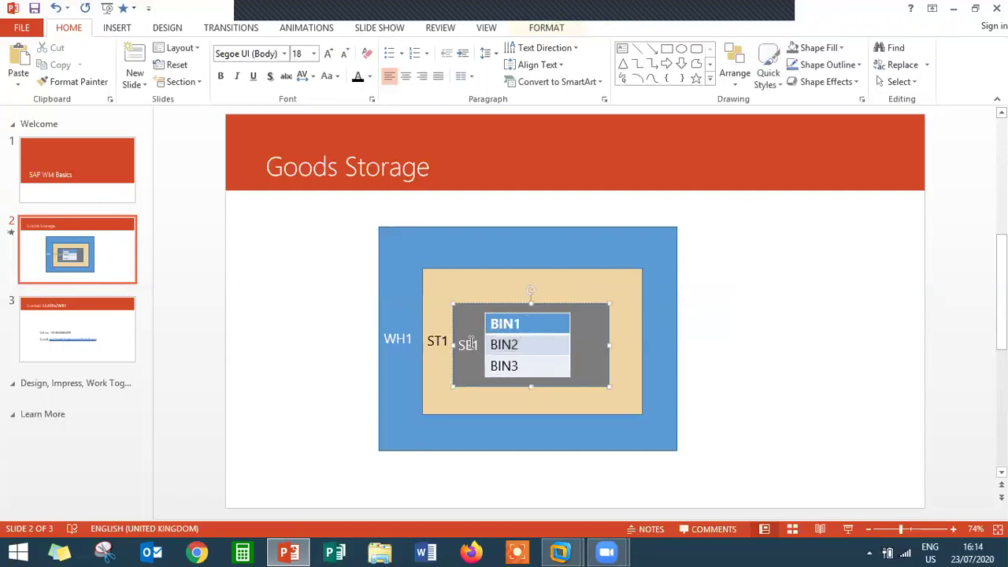
double_click(470, 344)
click(518, 343)
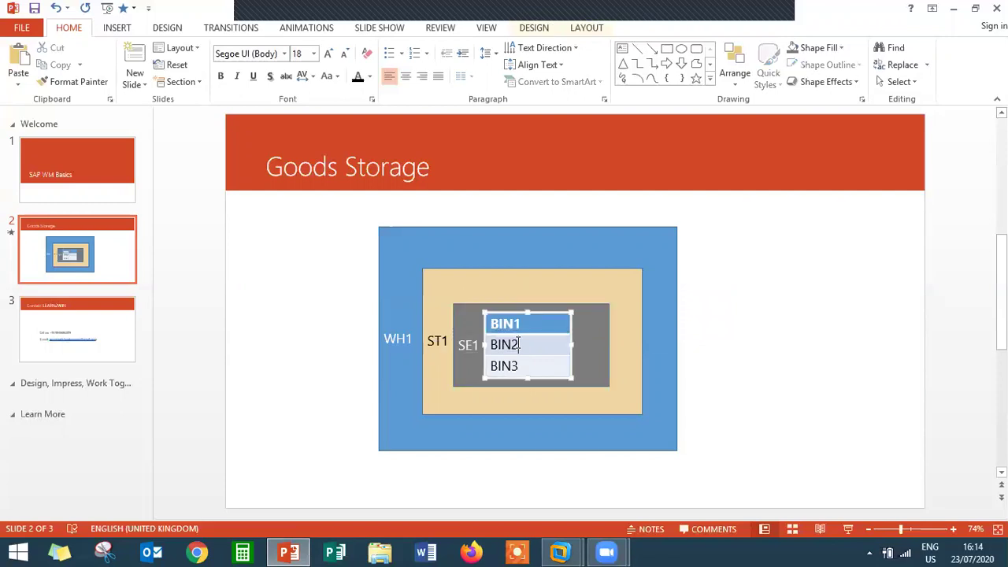
double_click(518, 344)
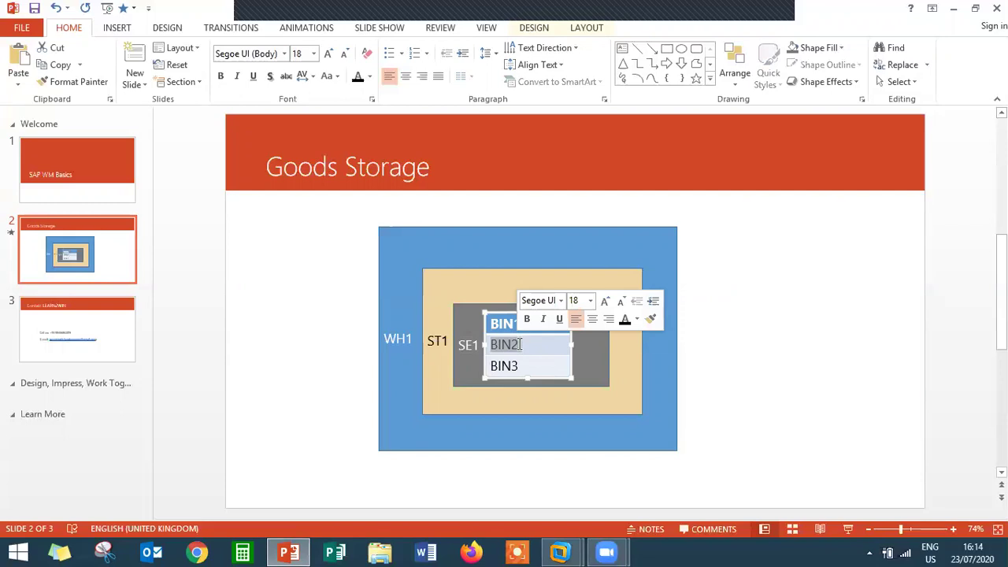
click(519, 345)
click(531, 369)
double_click(534, 325)
click(537, 345)
click(531, 367)
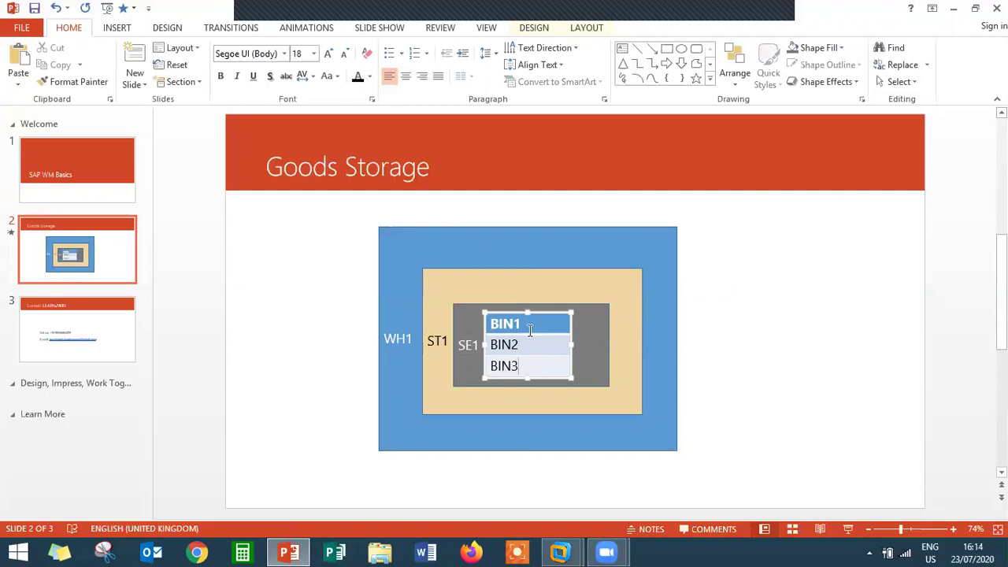
key(ctrl+b)
click(398, 337)
click(439, 341)
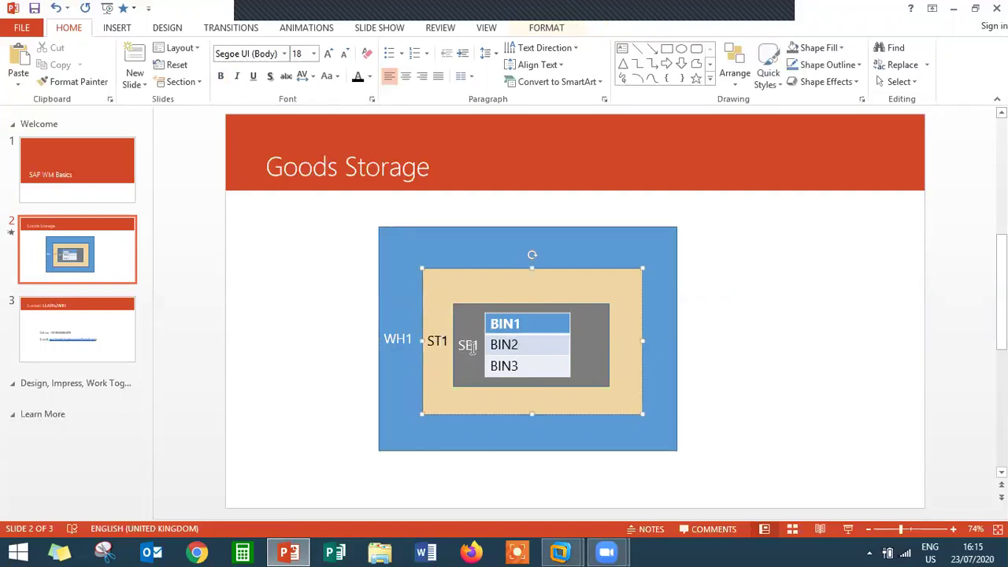
click(470, 347)
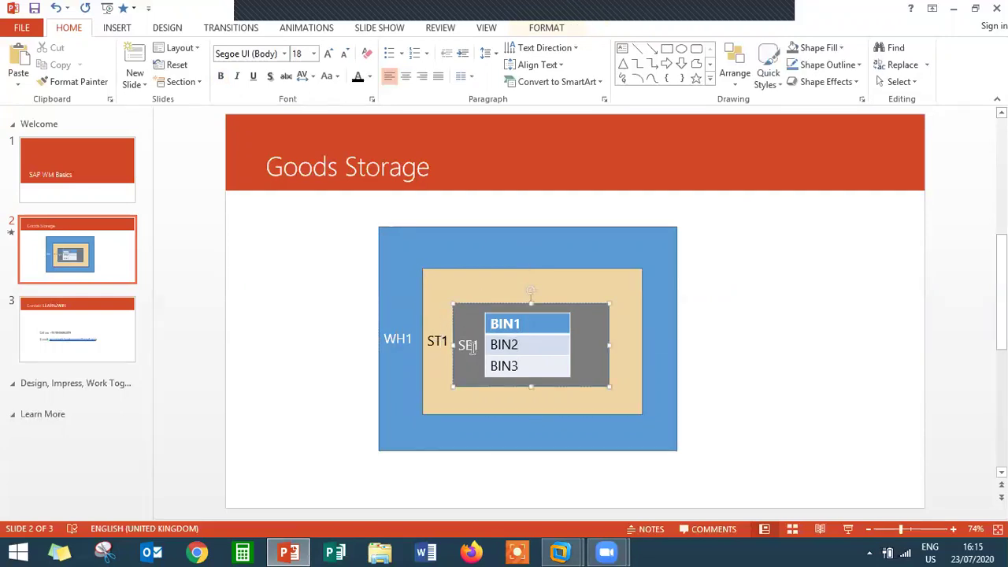
click(542, 326)
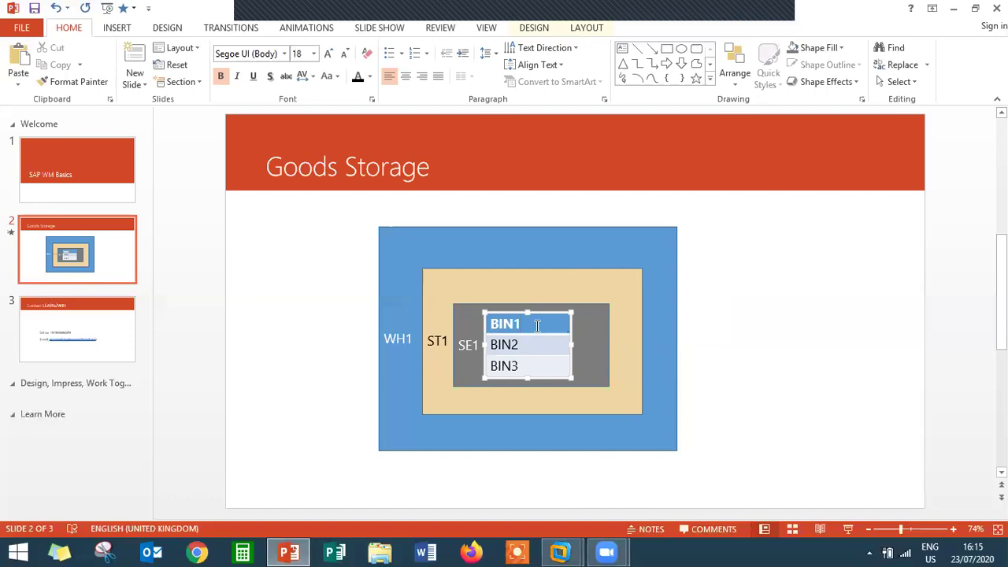
key(shift+Left)
key(shift+Left)
key(shift+Left)
key(shift+Left)
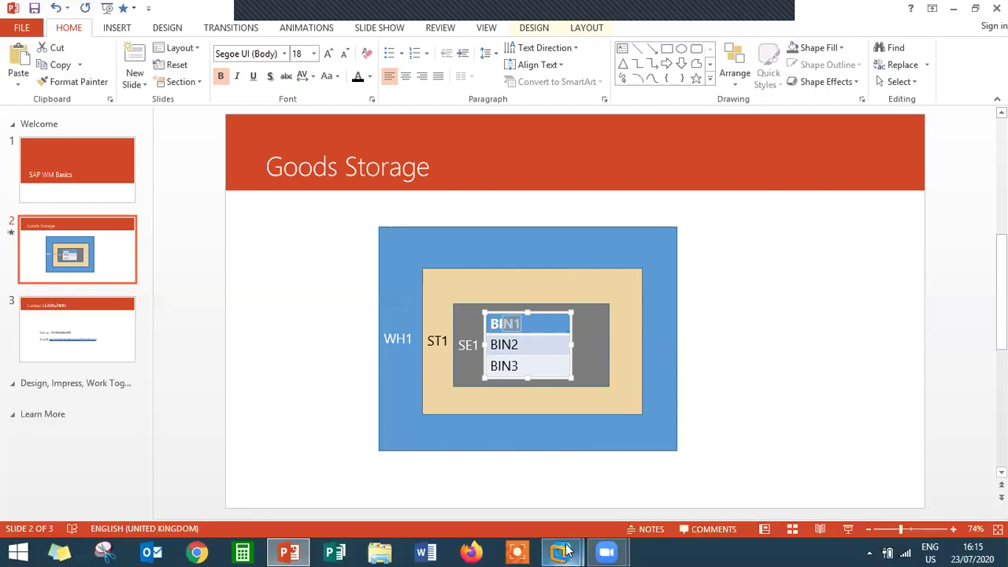
mouse_move(566, 551)
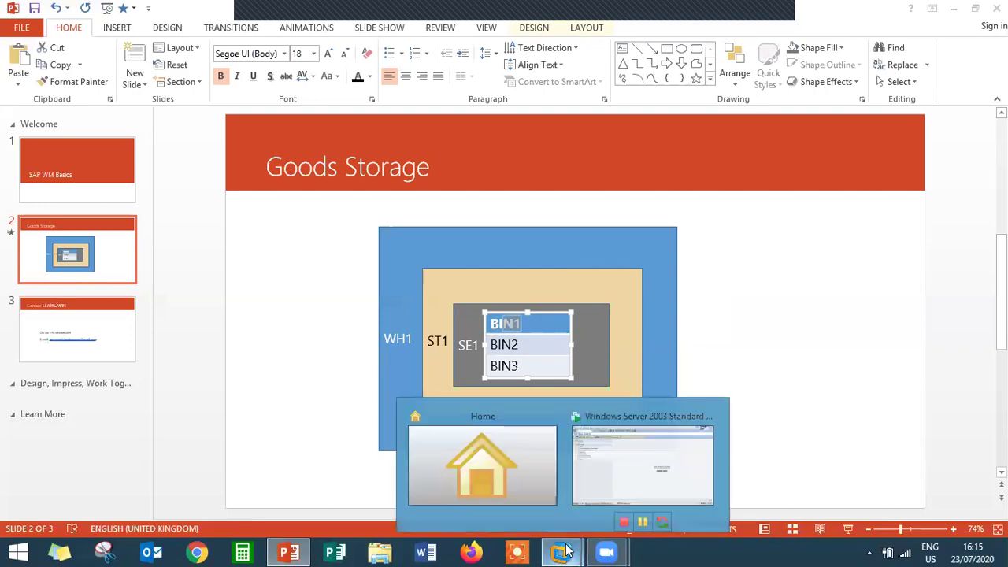
Switch to SAP in the virtual machine and start transaction ME21N
click(621, 480)
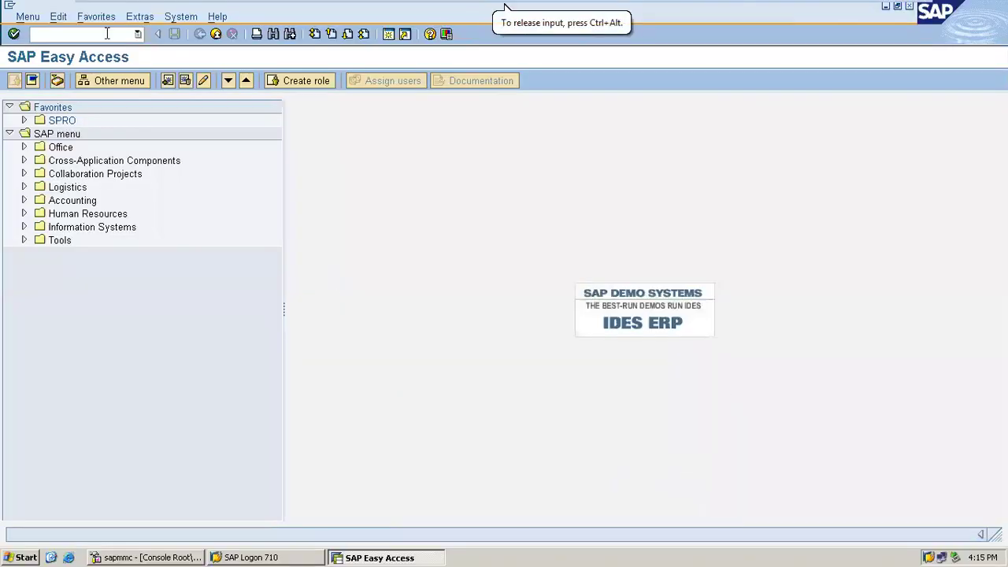
text(ME21N)
key(Return)
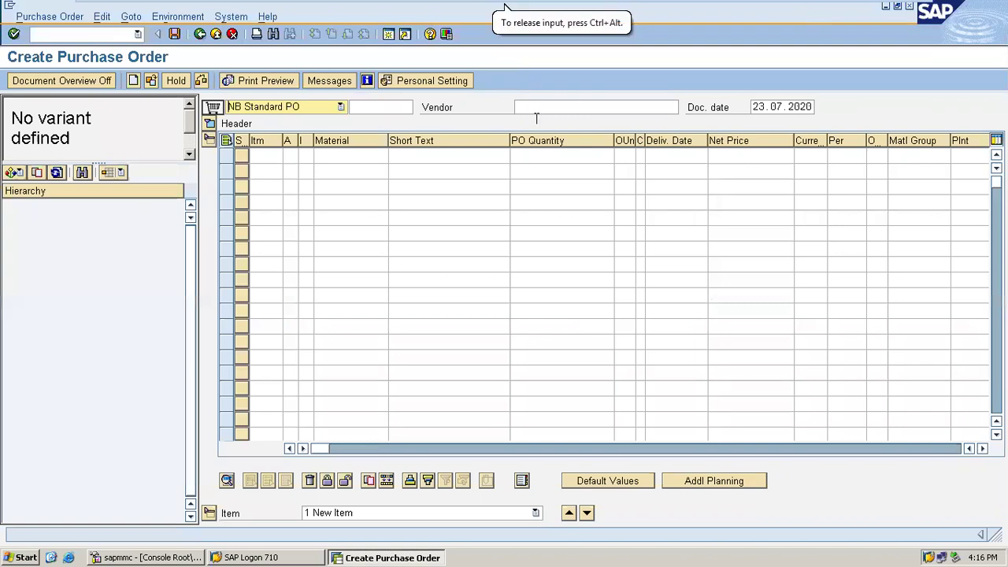
Enter the vendor, purchasing org 1112 and purchasing group 000 in the PO header
click(538, 111)
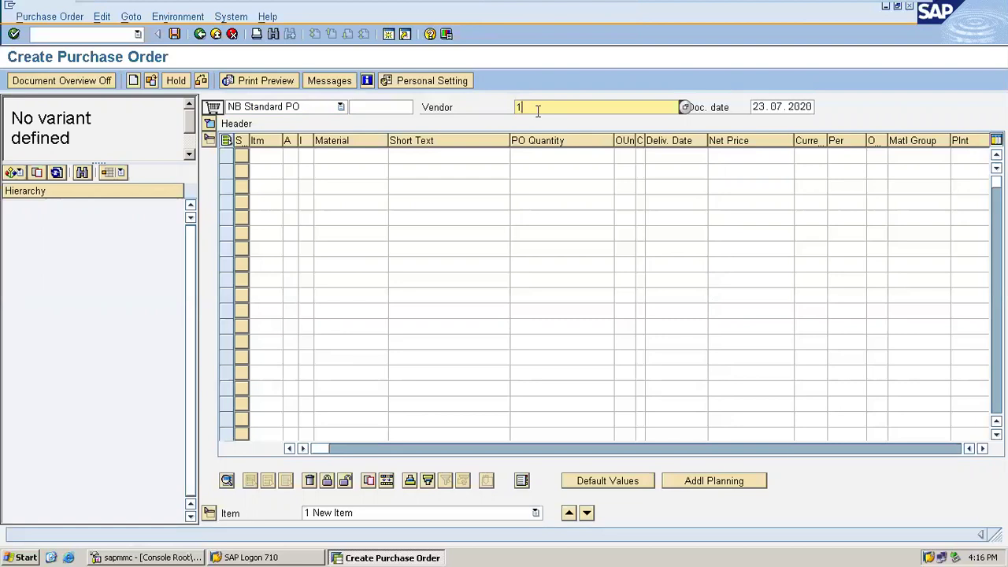
text(100)
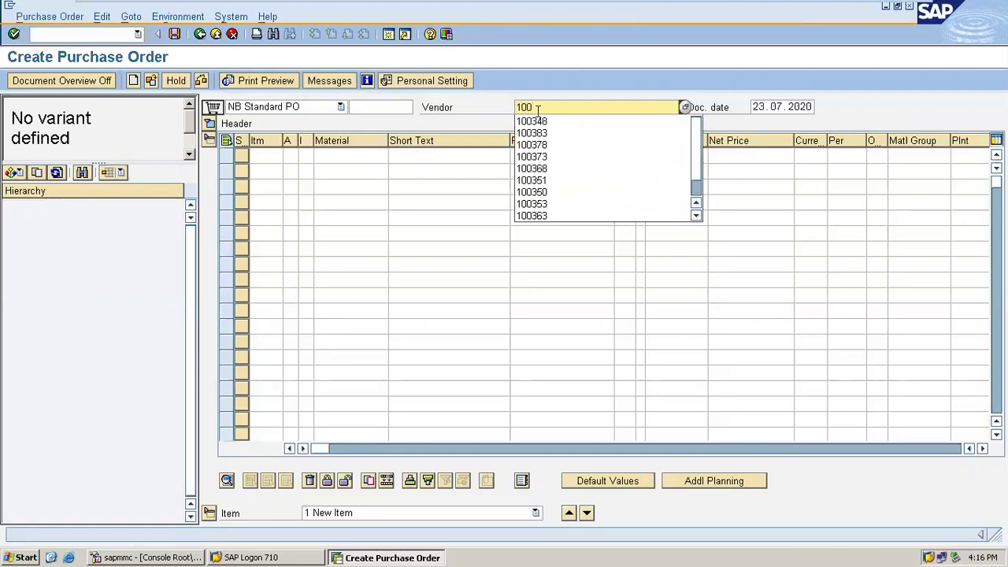
text(368)
key(Return)
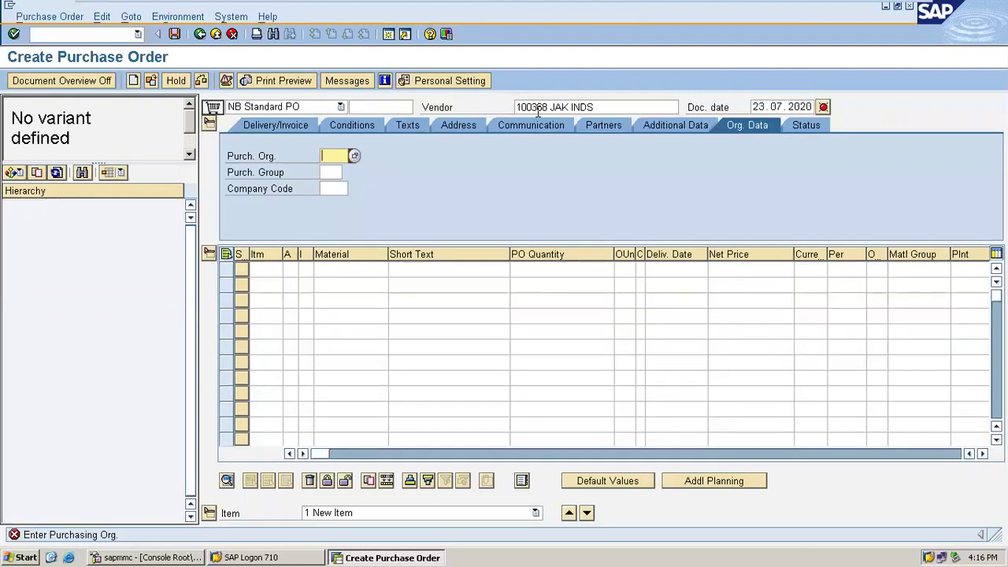
text(111)
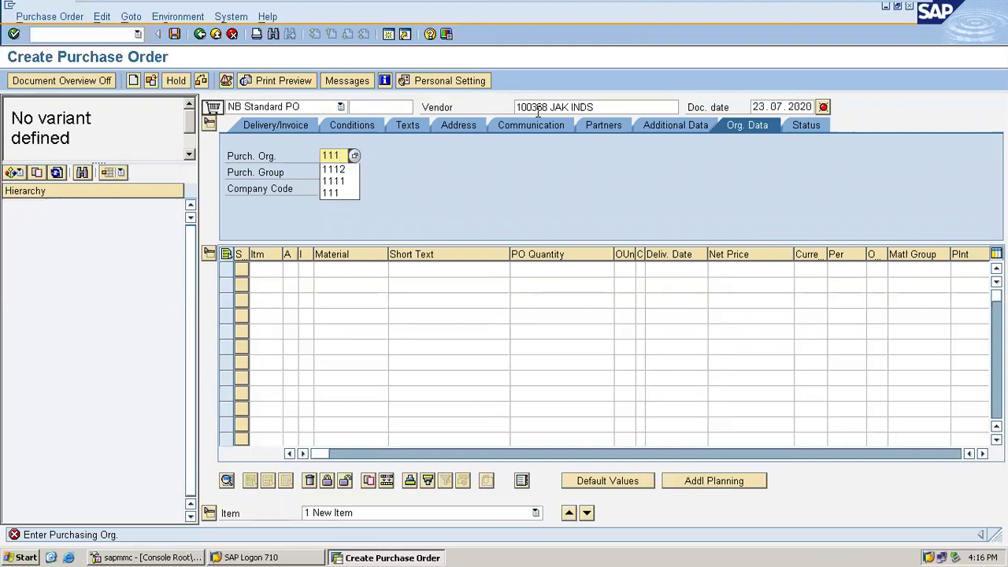
text(2)
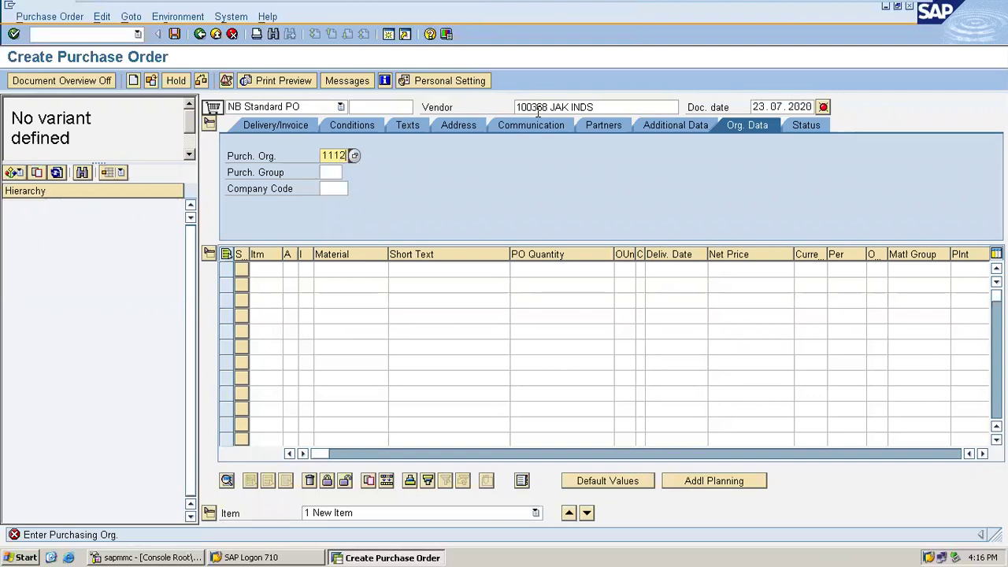
key(Tab)
text(000)
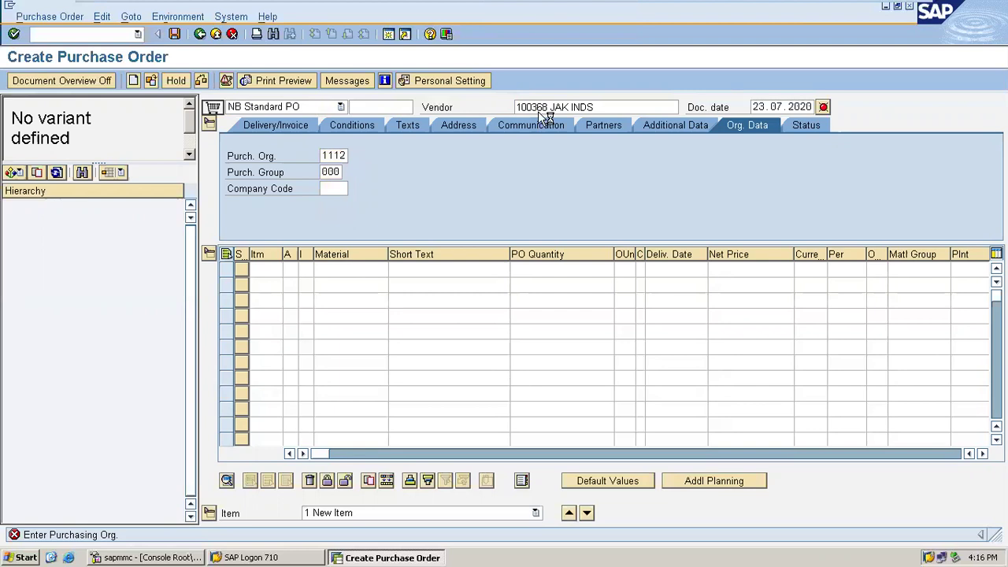
key(Return)
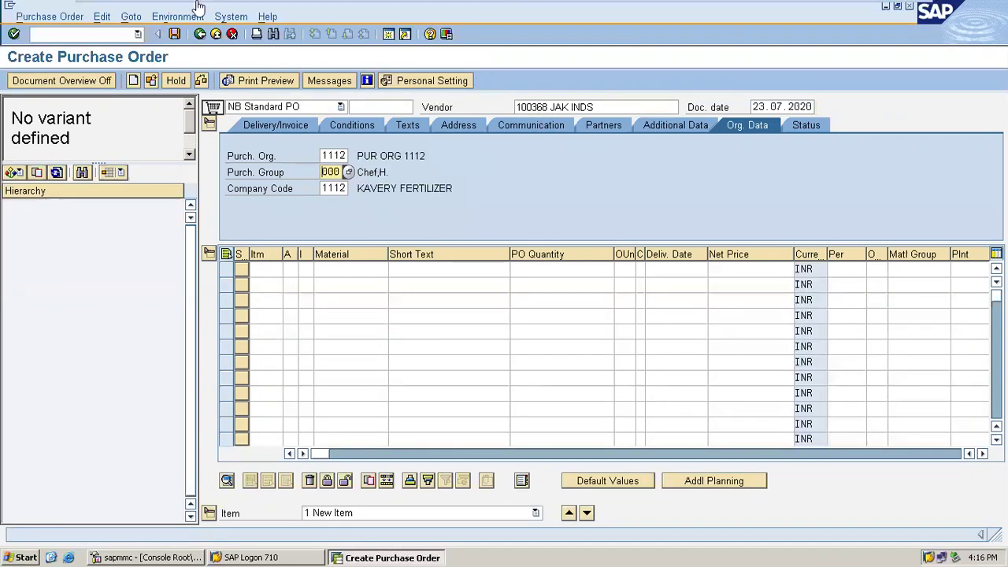
Leave purchase order creation with /n for the main menu
click(90, 33)
text(/n)
key(Return)
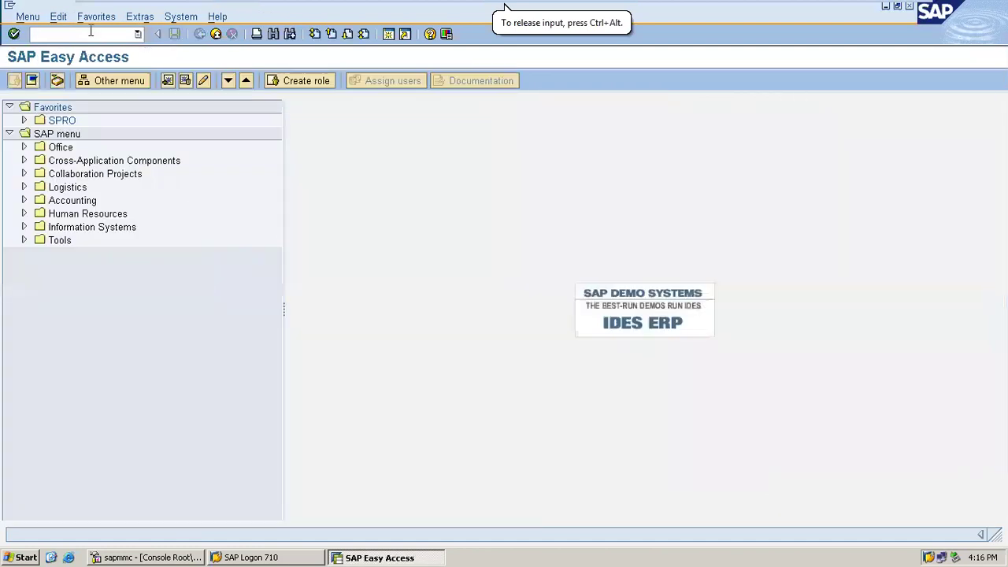
Run SPRO and open the SAP Reference IMG
text(spro)
key(Return)
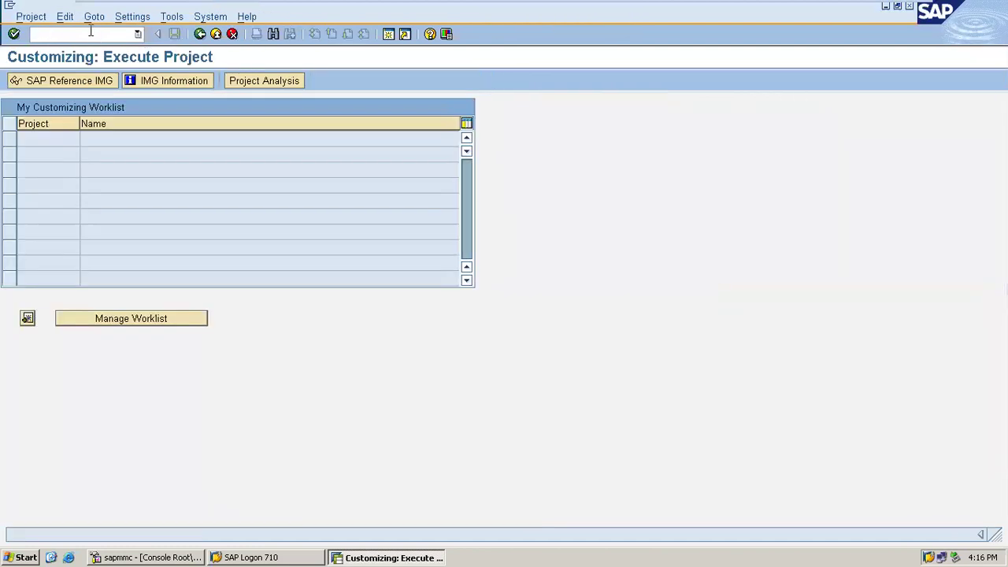
click(83, 86)
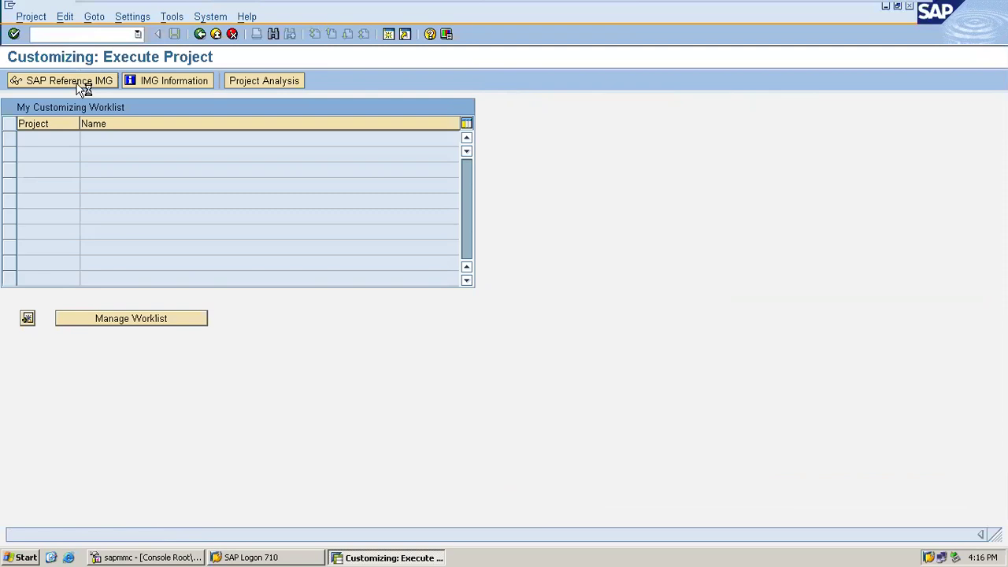
click(79, 82)
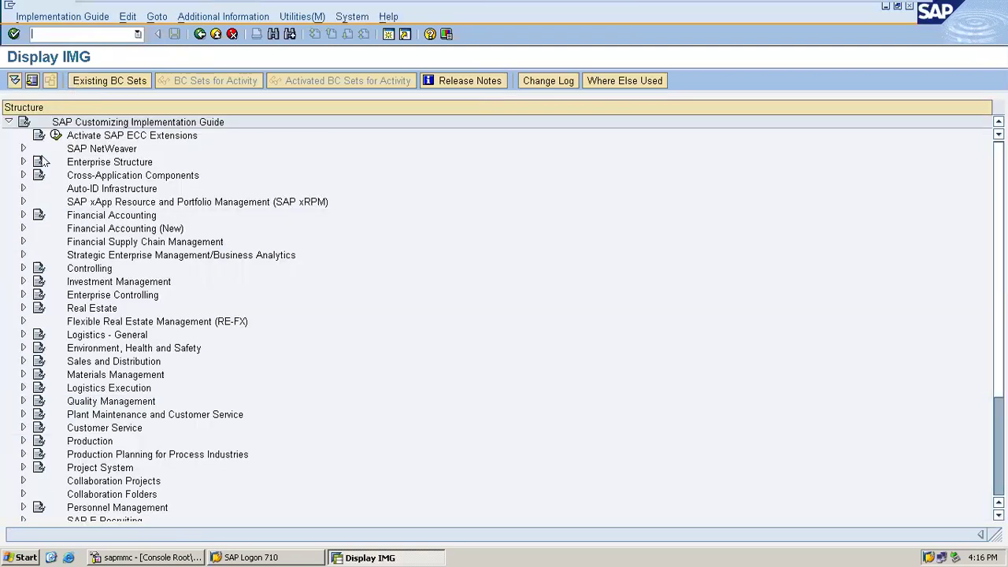
Expand Enterprise Structure › Assignment › Logistics Execution in the IMG tree
click(23, 162)
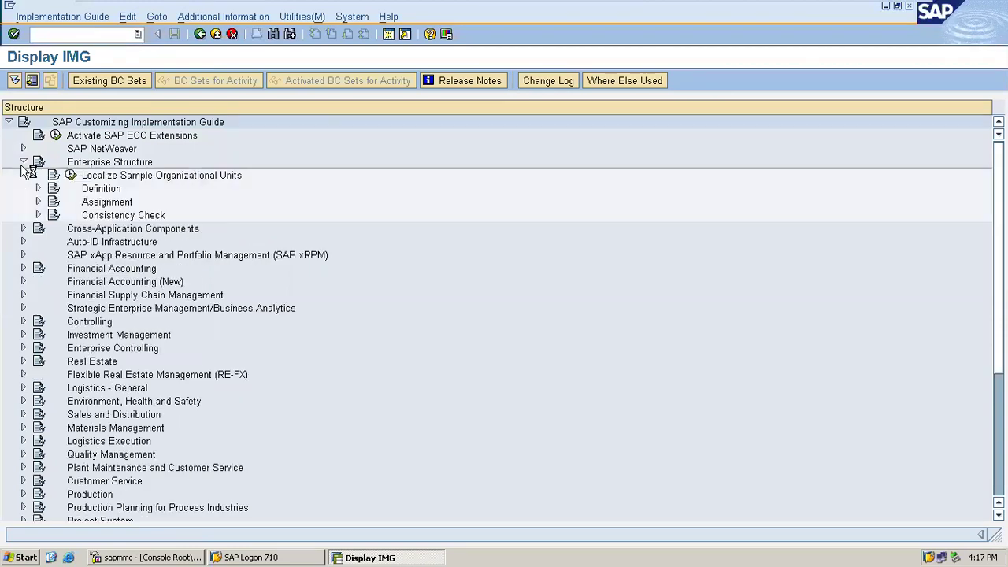
click(37, 202)
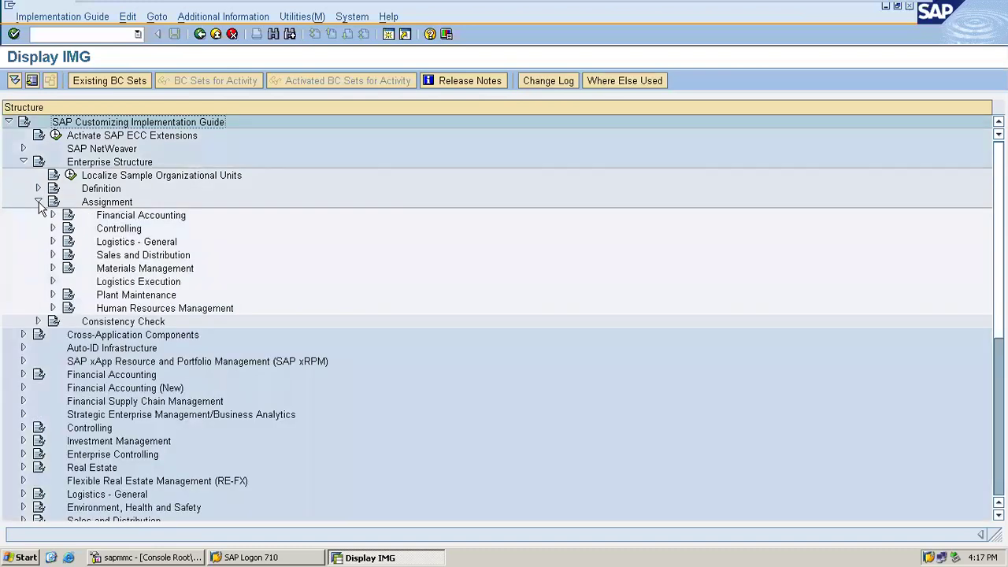
click(53, 282)
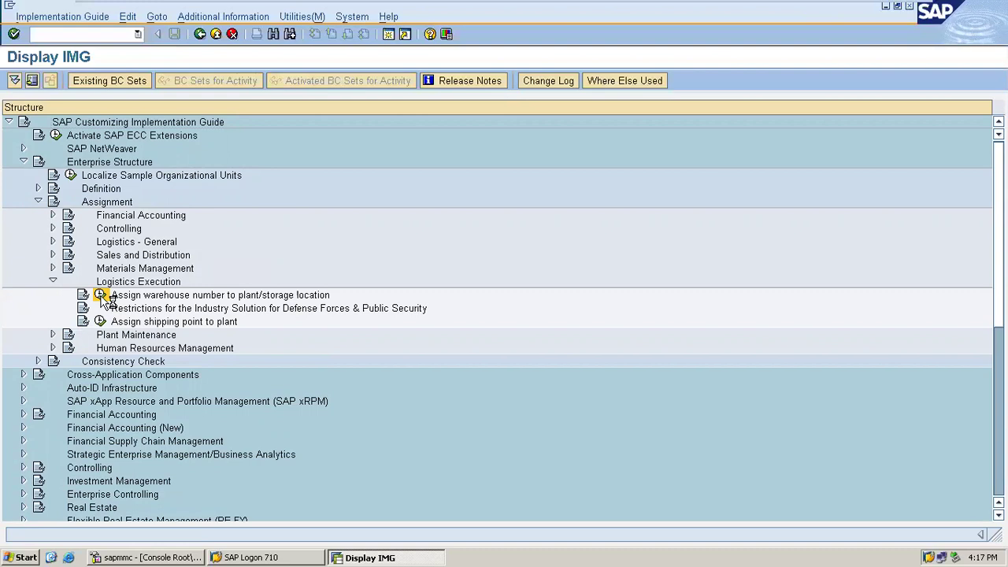
Add a new entry assigning warehouse A03 to plant 1112 and storage location 1112
click(101, 295)
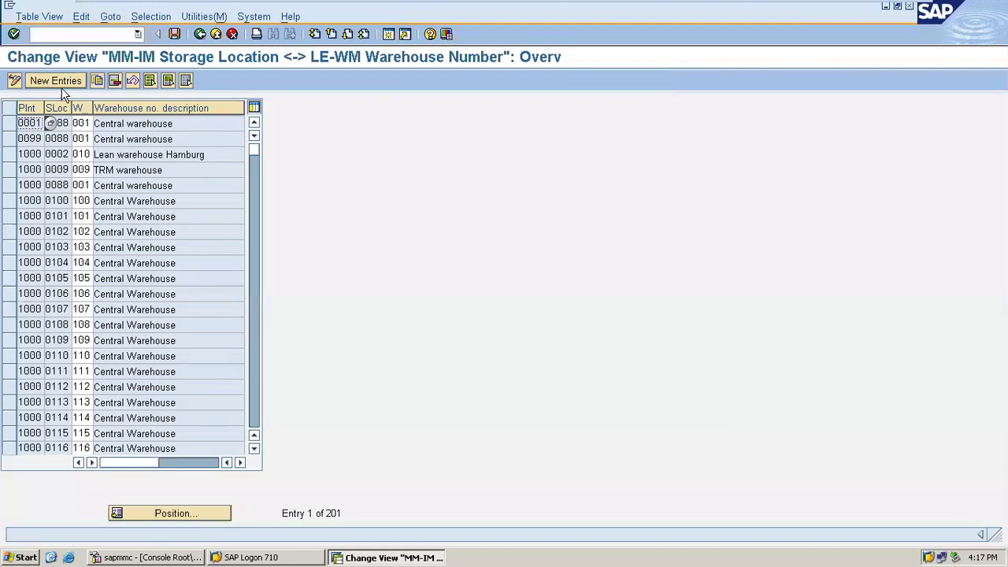
click(64, 82)
text(1112)
key(Tab)
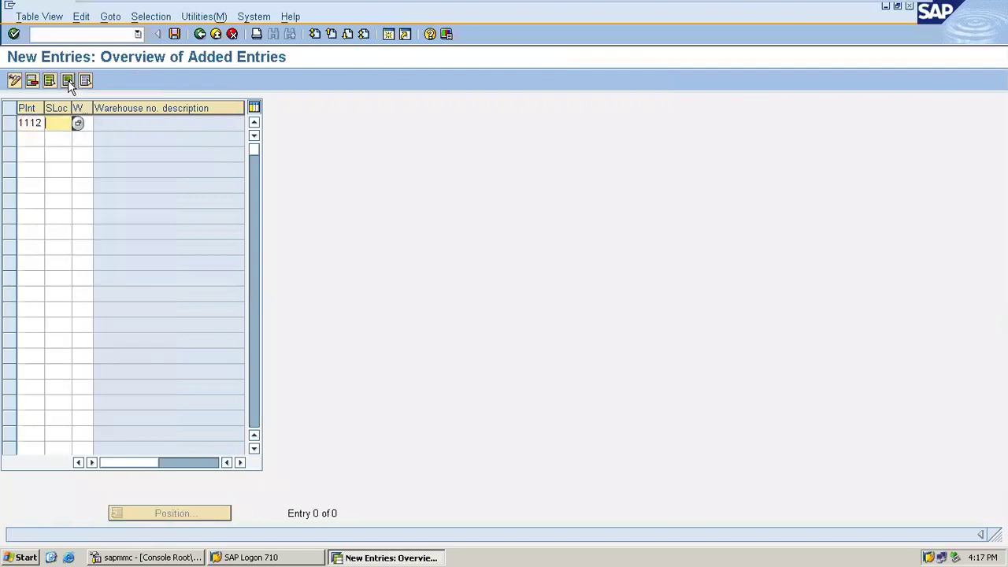
text(1112)
key(Tab)
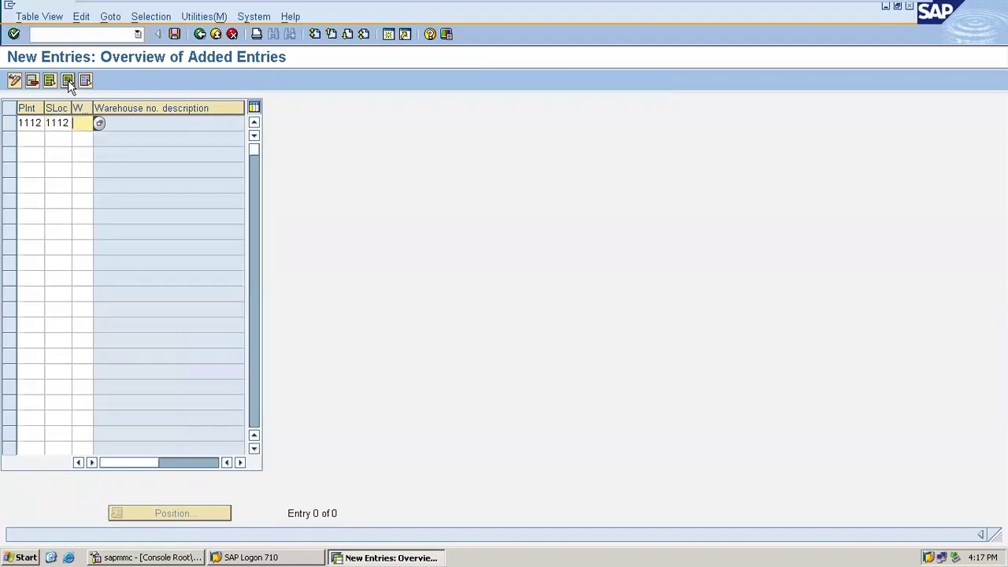
text(A)
key(Down)
key(Return)
key(Return)
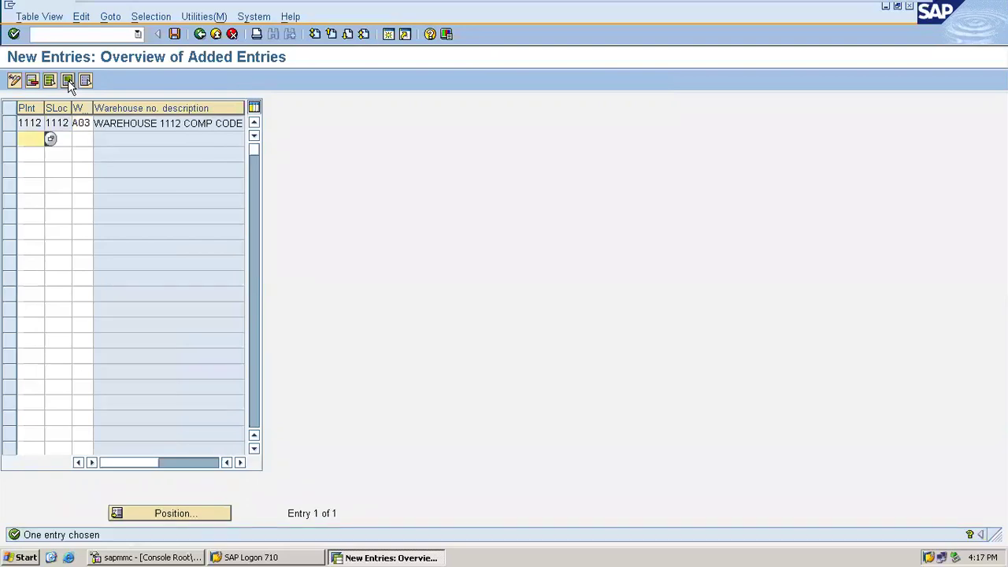
Save the assignment under a customizing request and return to SAP Easy Access
click(175, 35)
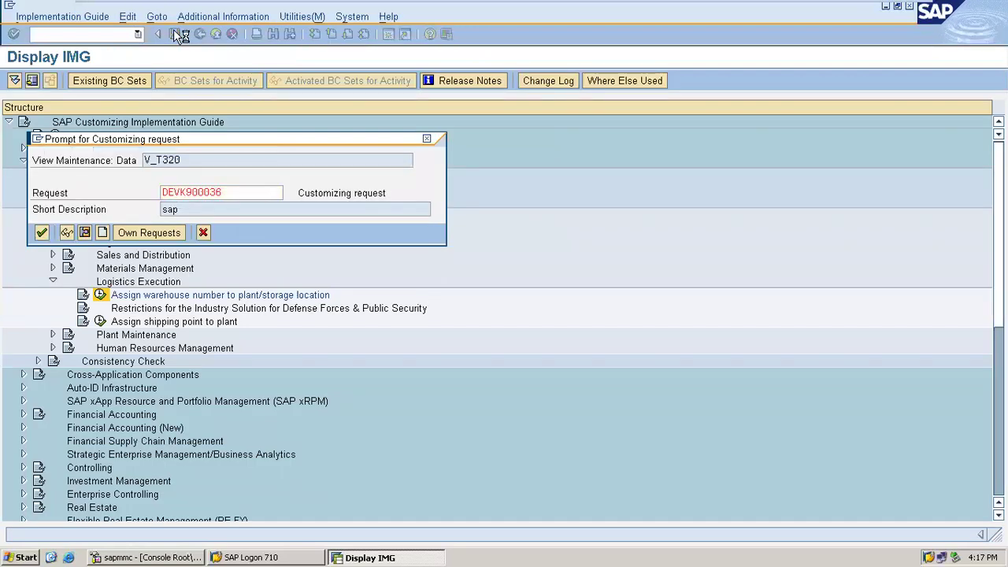
key(Return)
key(F3)
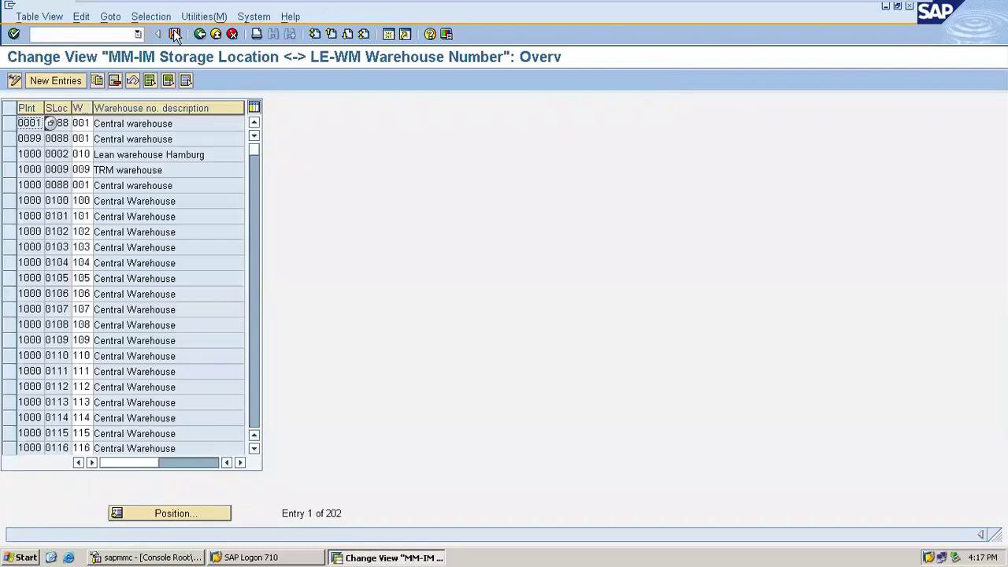
key(F3)
key(F3)
key(F3)
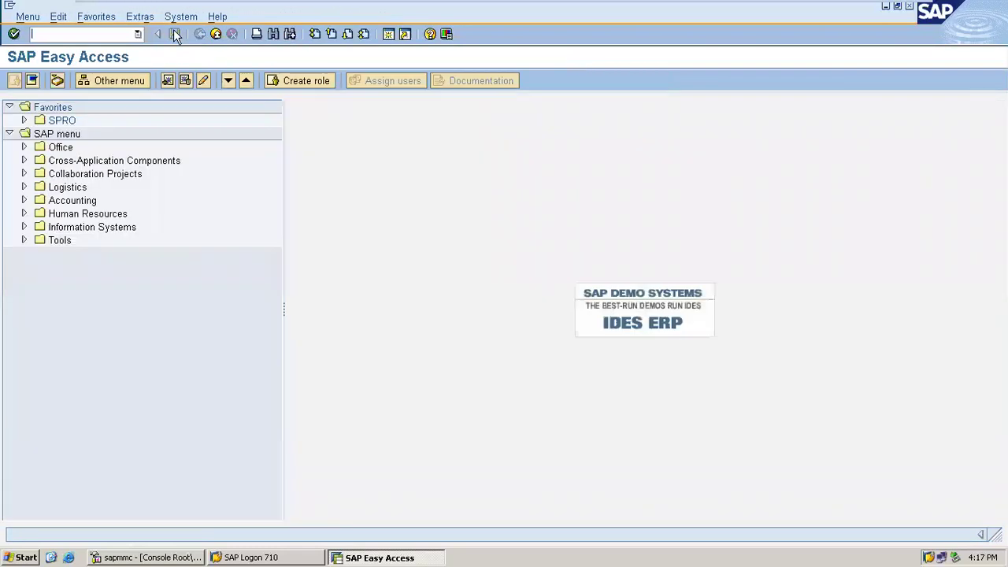
Start ME21N with the vendor, purchasing org 1112 and purchasing group 000
click(109, 33)
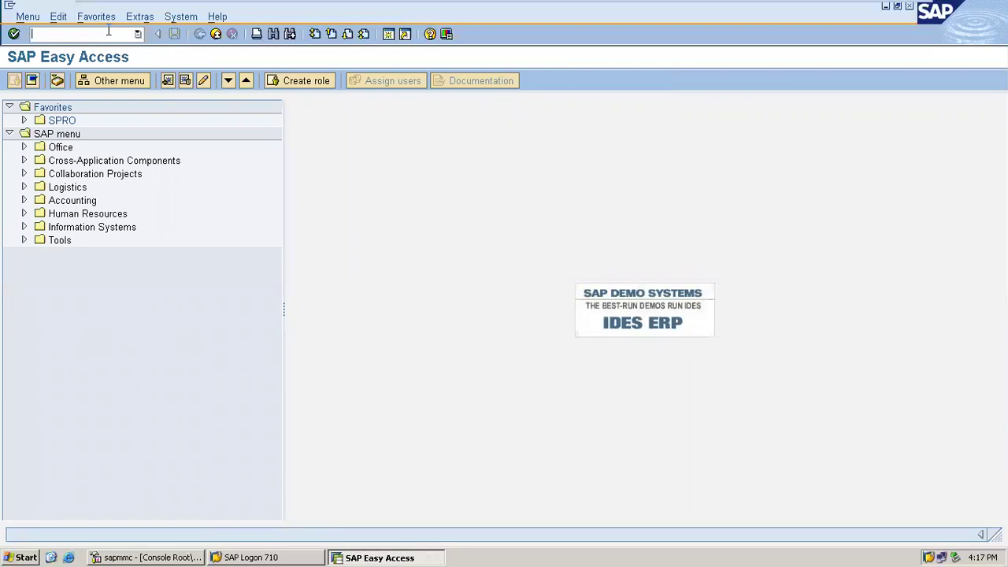
text(ME21N)
key(Return)
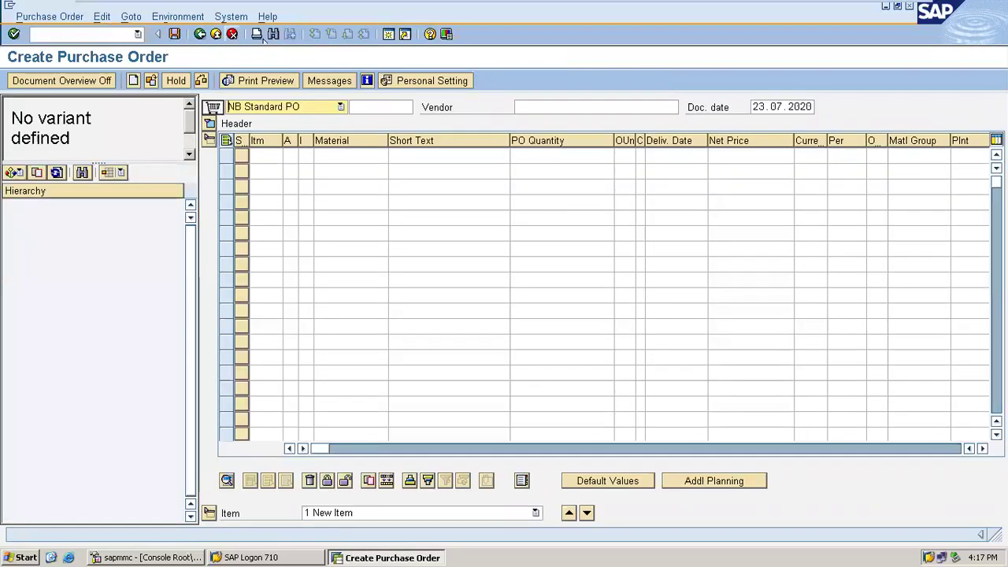
click(543, 110)
text(100368)
key(Return)
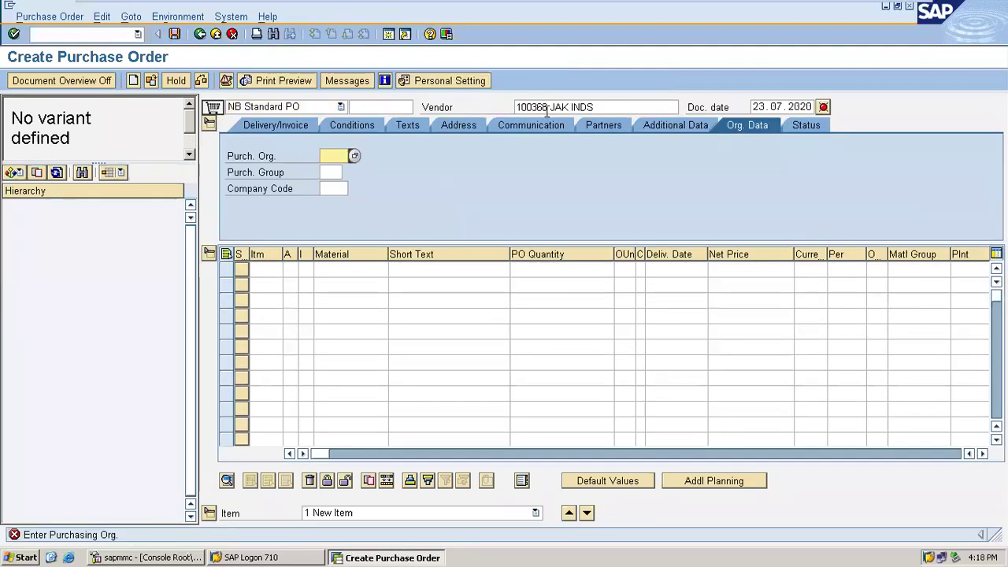
text(1)
key(Down)
key(Return)
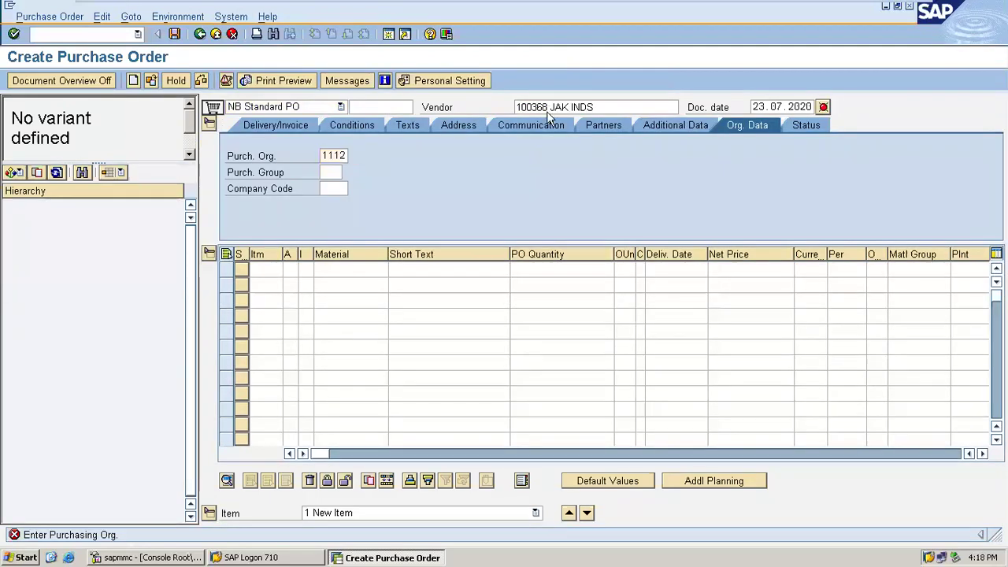
key(Return)
text(0)
key(Down)
key(Return)
Add item 10 with material 1587 and PO quantity 9
click(376, 268)
text(1587)
key(Tab)
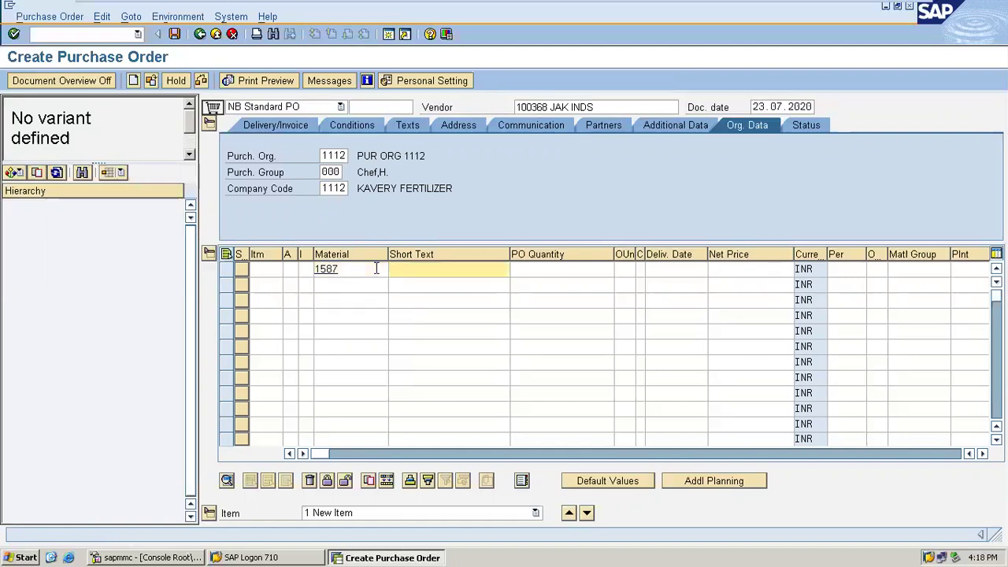
key(Tab)
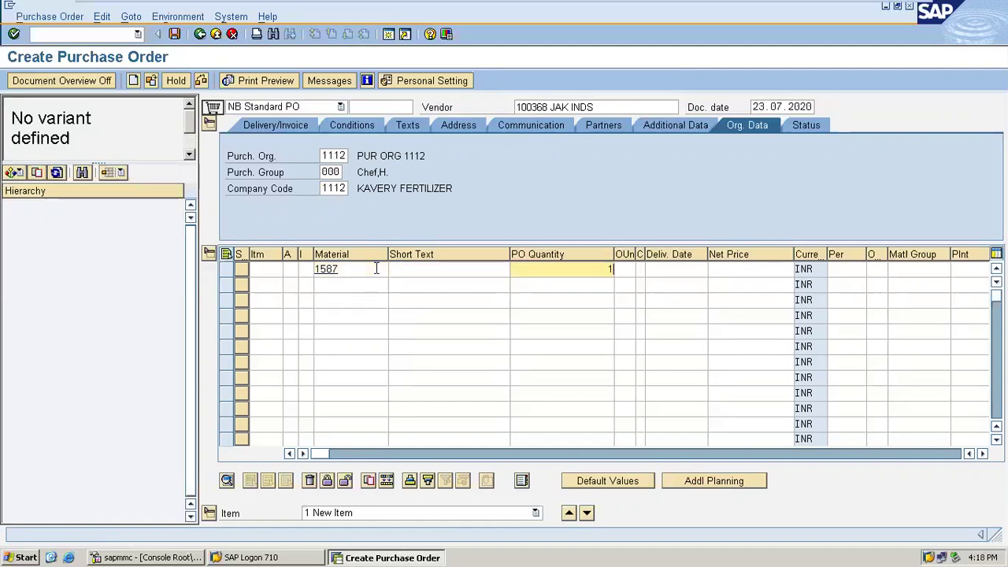
text(10)
key(BackSpace)
key(BackSpace)
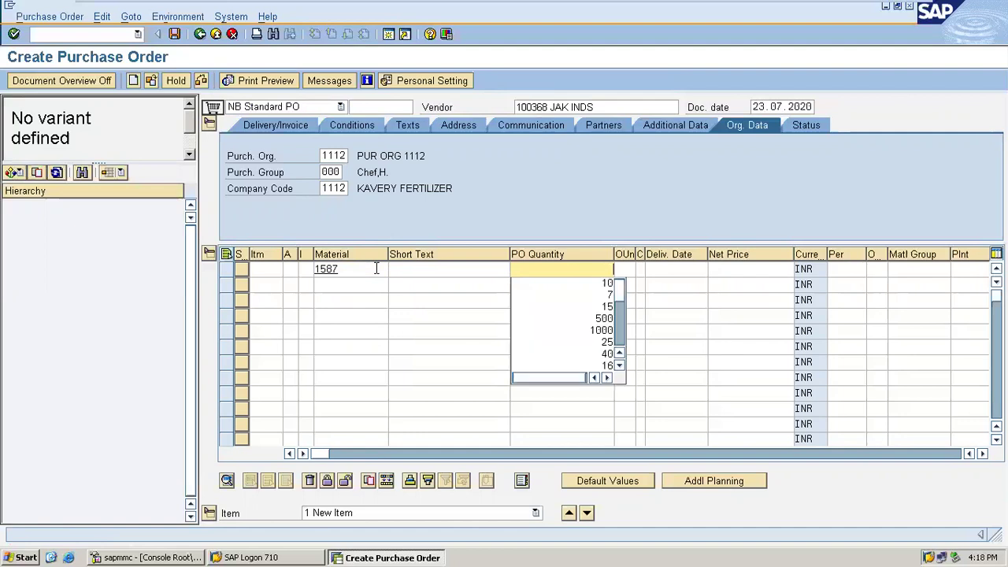
text(9)
key(Return)
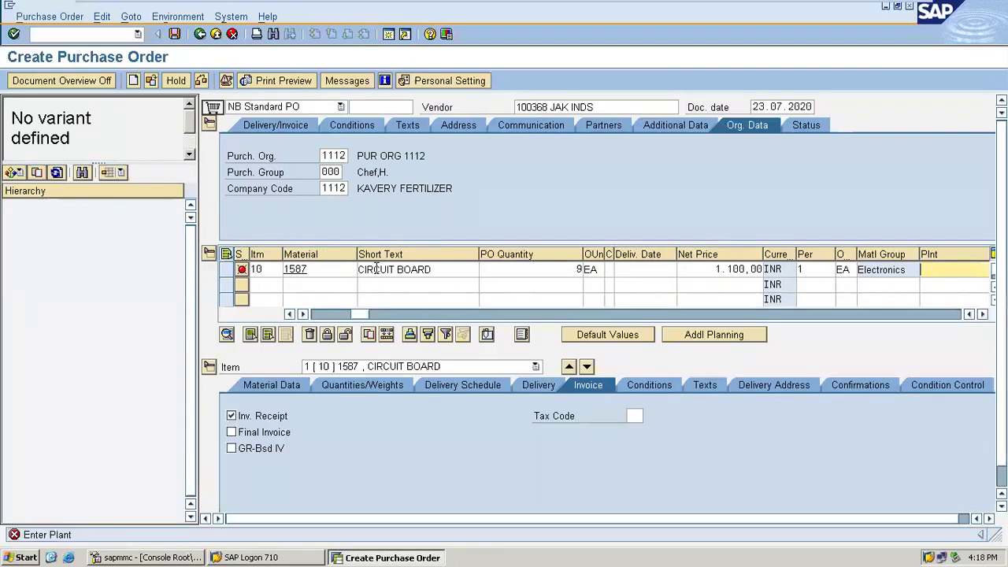
Set plant 1112 and storage location 1112 on item 10, then save the purchase order
click(451, 269)
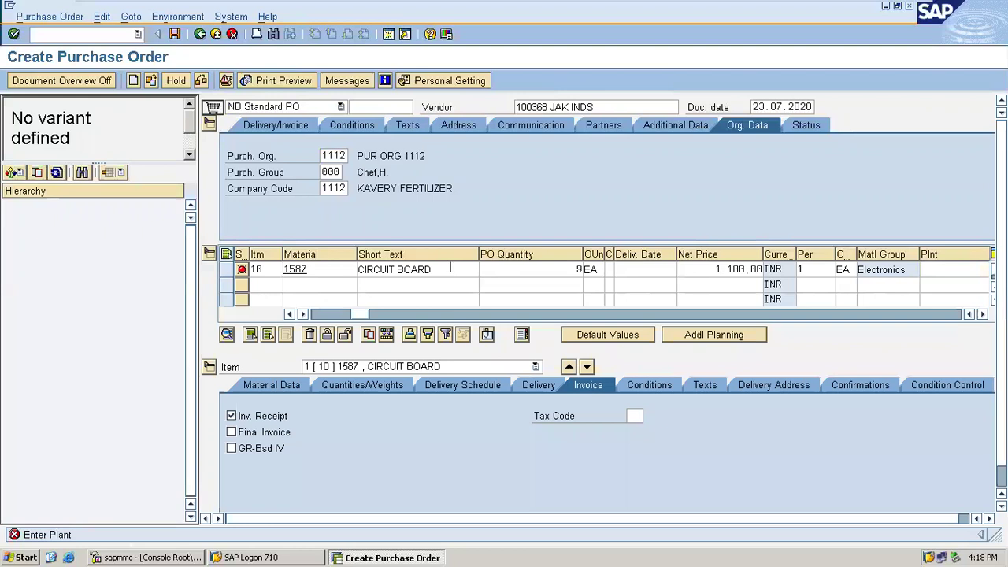
click(598, 107)
click(935, 270)
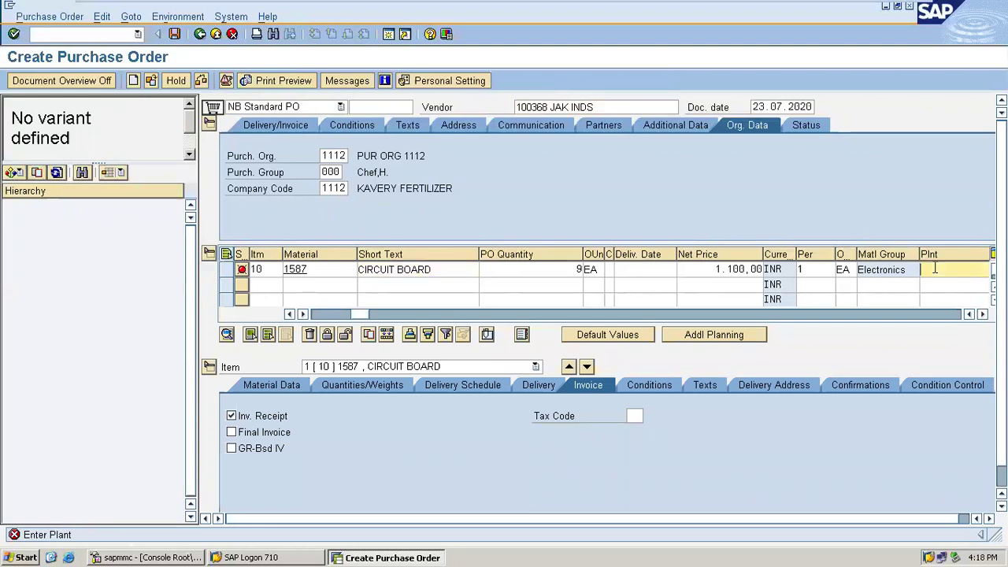
click(941, 283)
key(Return)
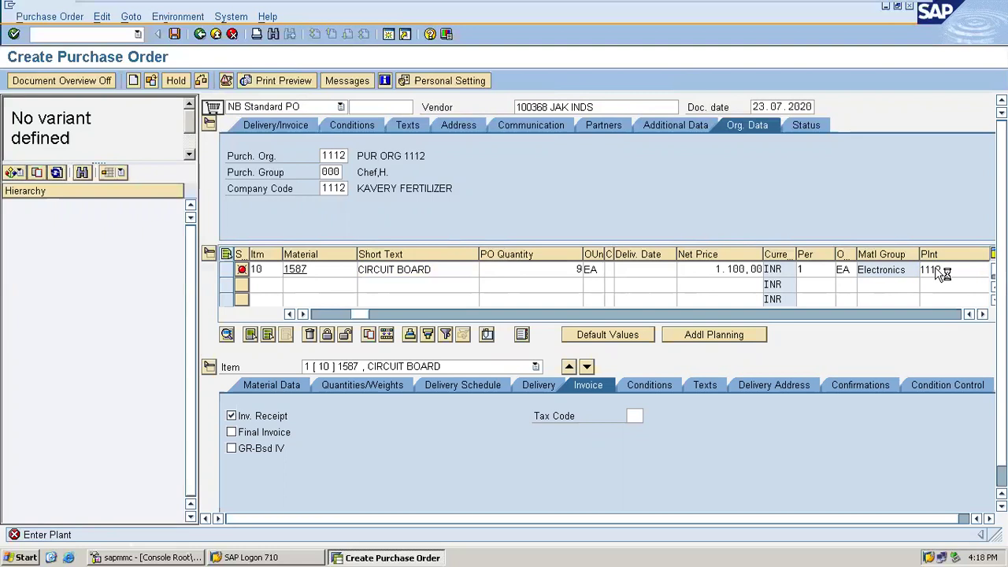
key(Tab)
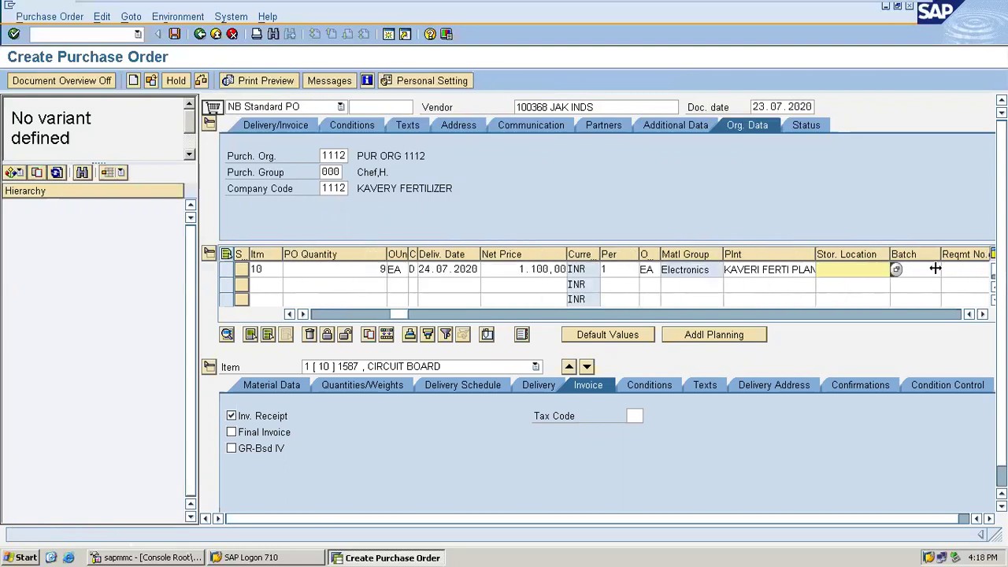
text(1112)
key(Return)
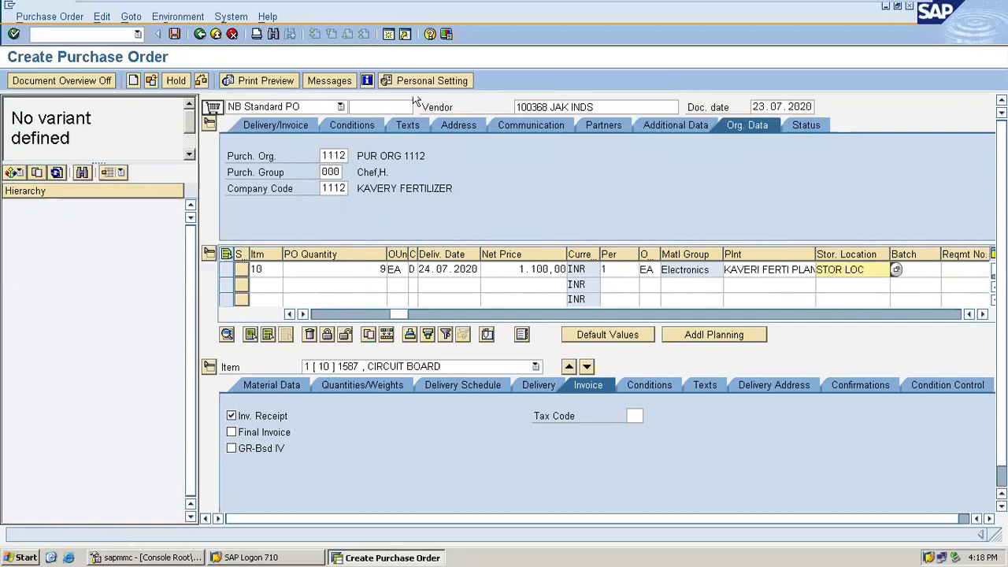
click(180, 37)
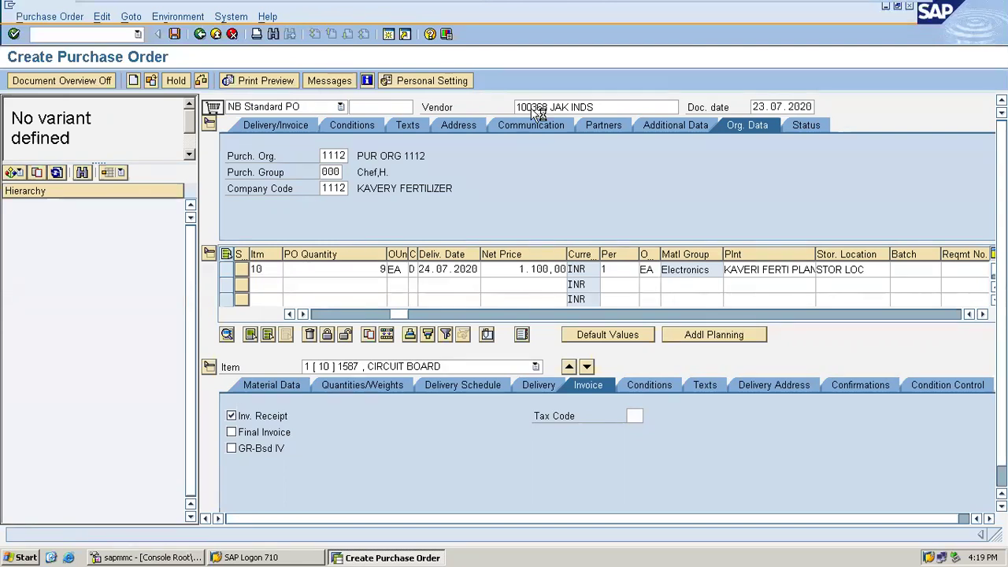
key(ctrl+s)
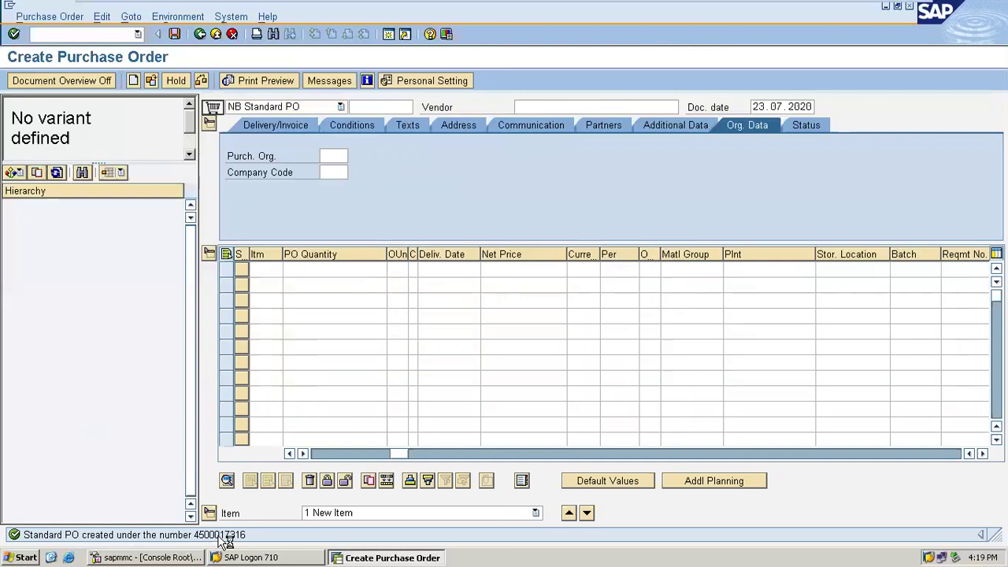
View the PO-created message details, select the new PO number, and close the details panel
double_click(224, 535)
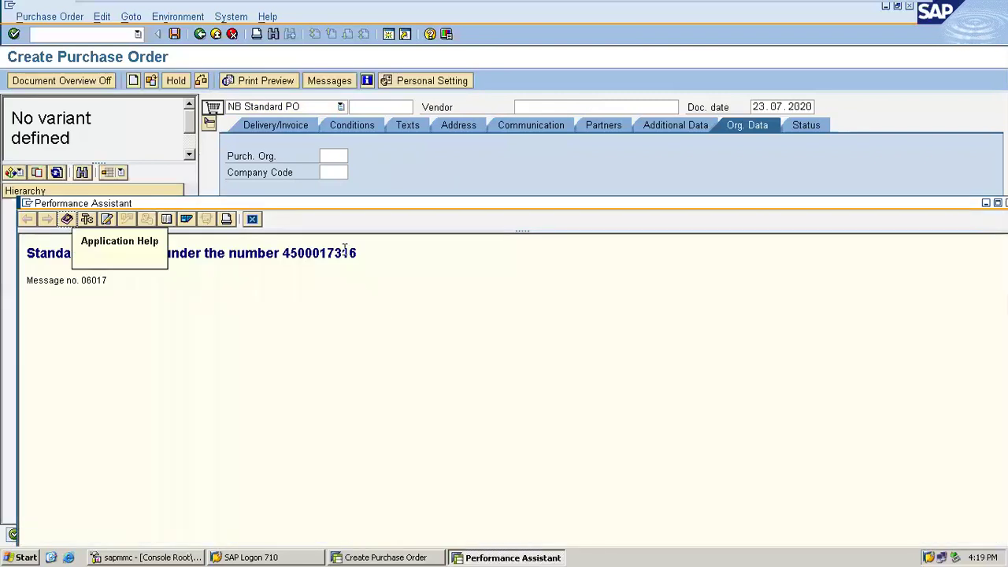
double_click(347, 252)
key(ctrl+c)
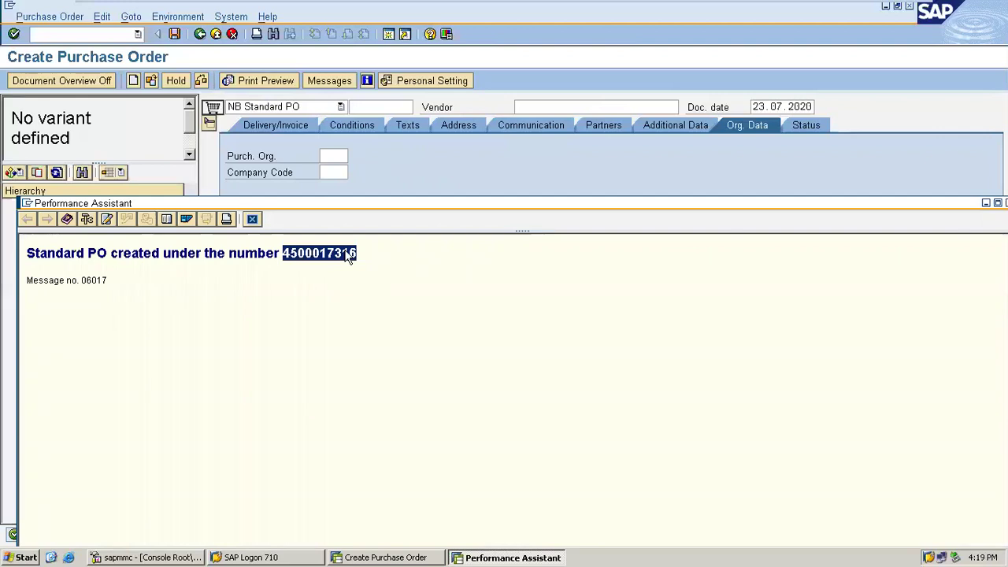
click(252, 219)
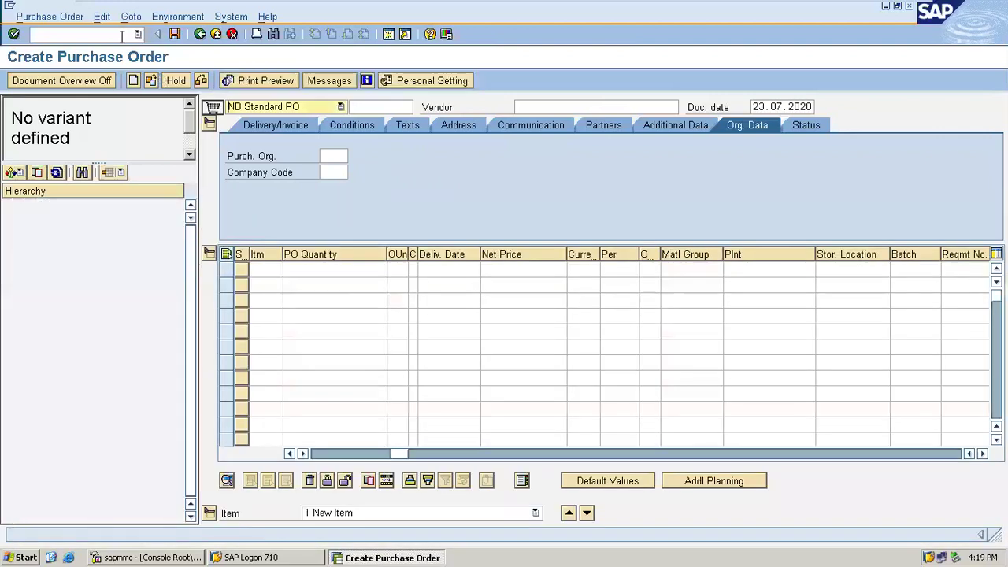
Enter /n to leave the purchase order screen for SAP Easy Access
click(121, 36)
text(/n)
key(Return)
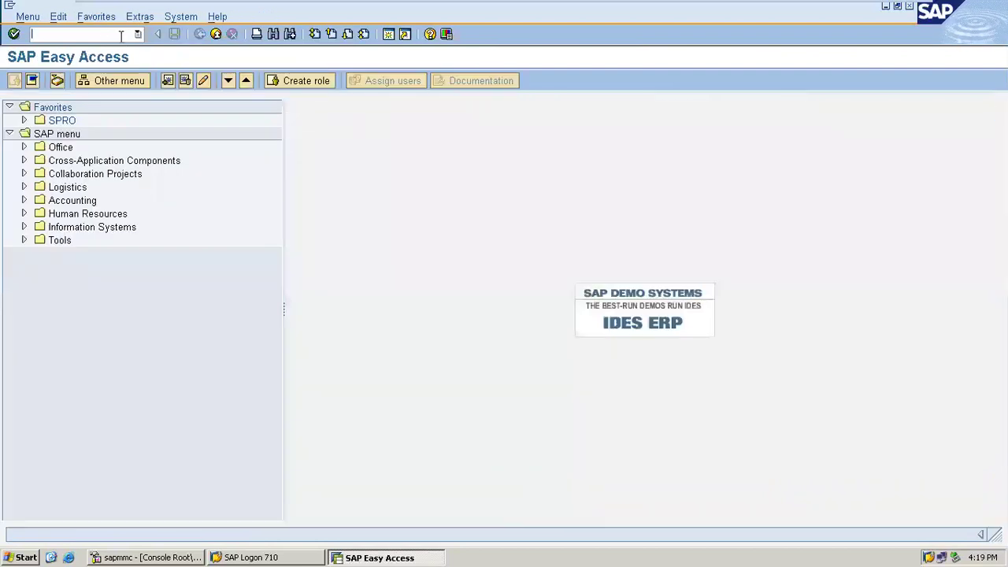
Run MIGO and choose action A01 Goods Receipt against a purchase order
text(migo)
key(Return)
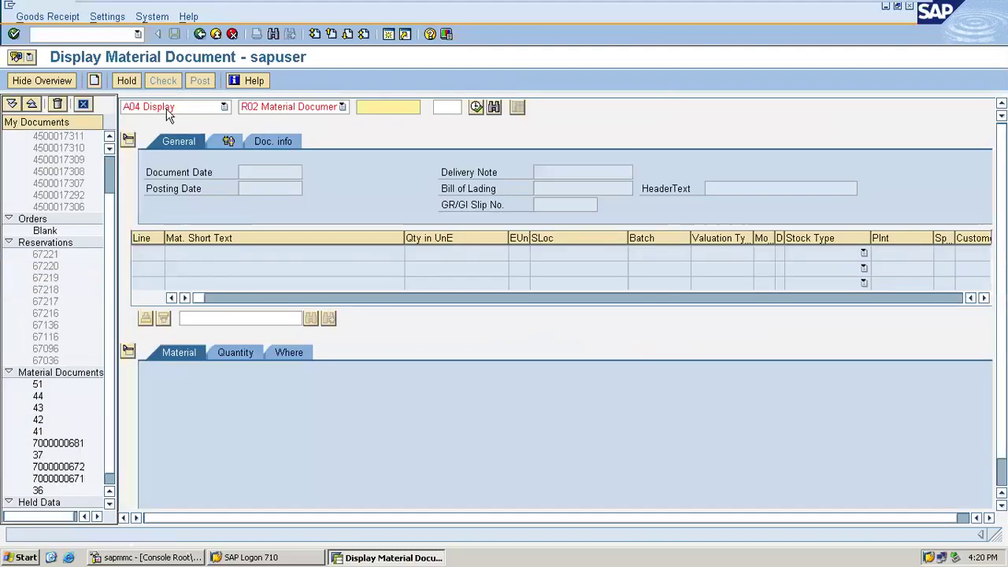
click(168, 115)
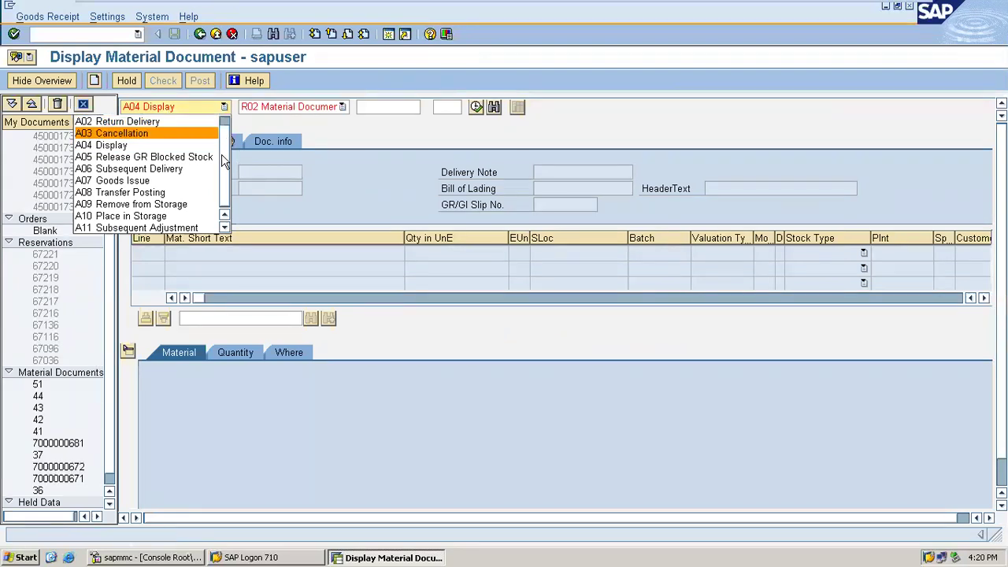
scroll(223, 162, up, 1)
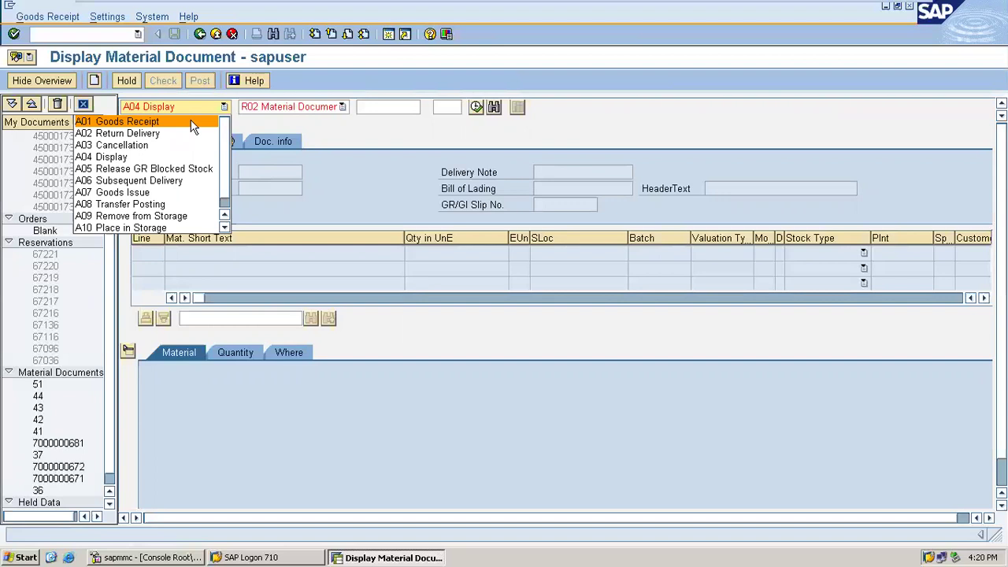
click(193, 123)
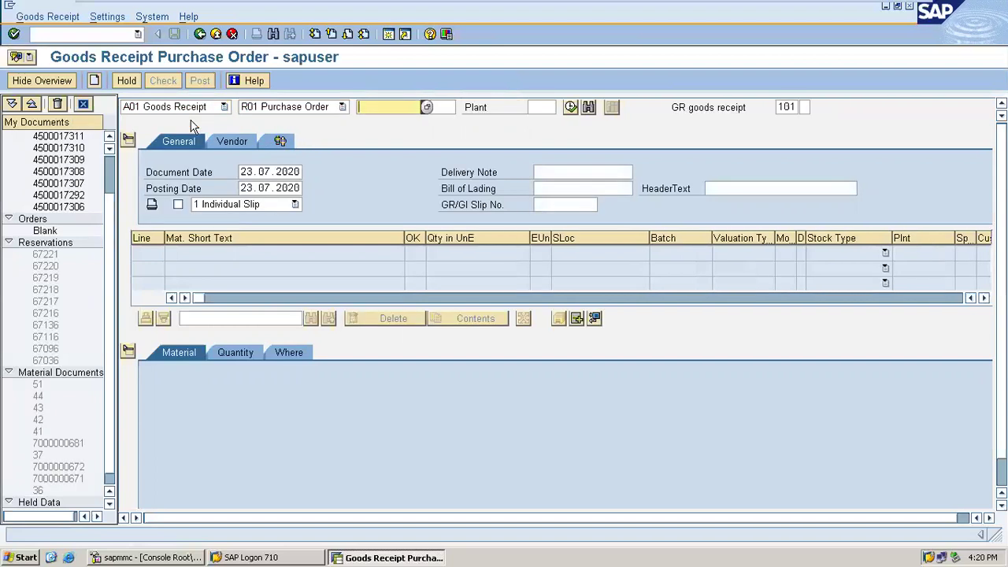
key(ctrl+v)
key(Return)
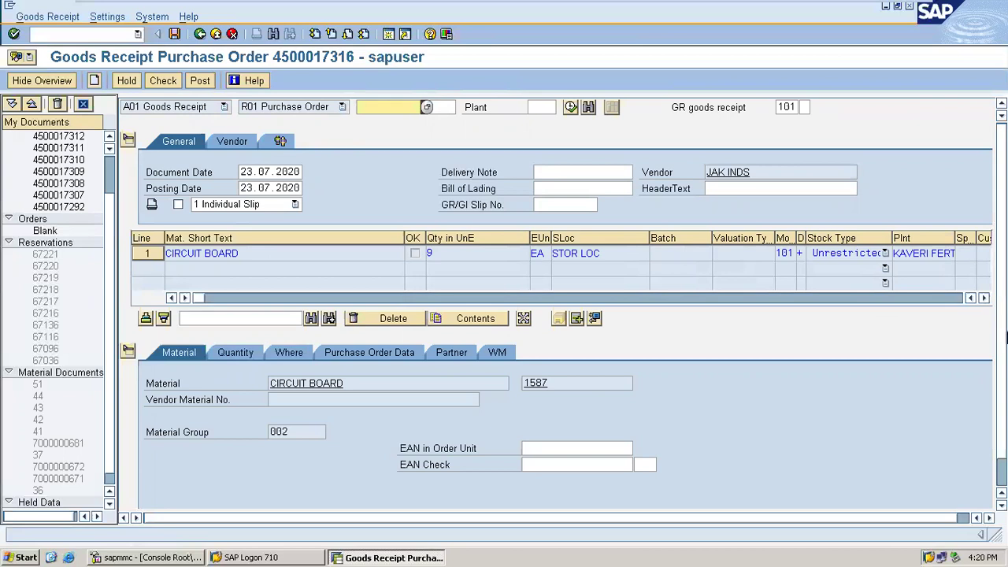
scroll(1005, 346, down, 2)
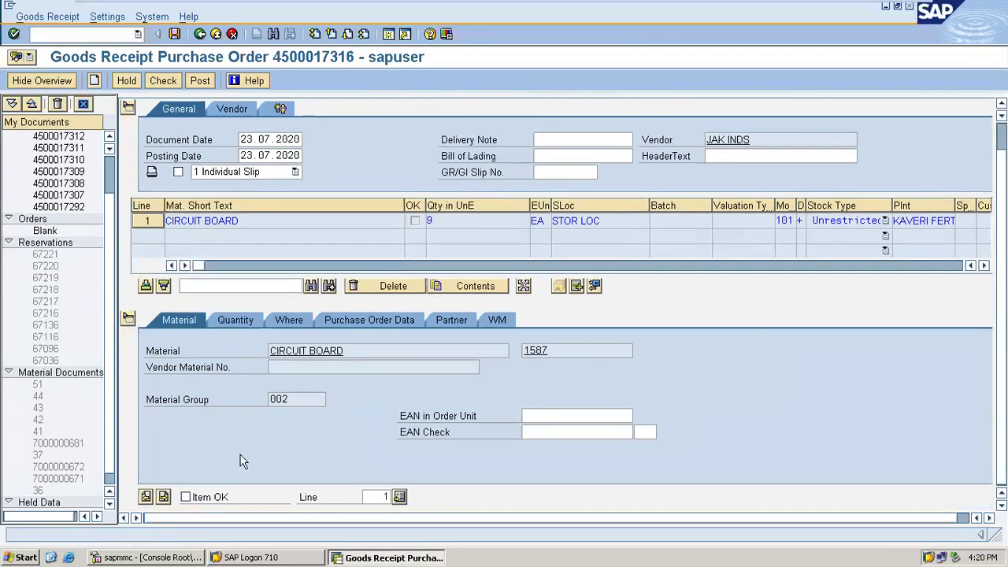
click(218, 500)
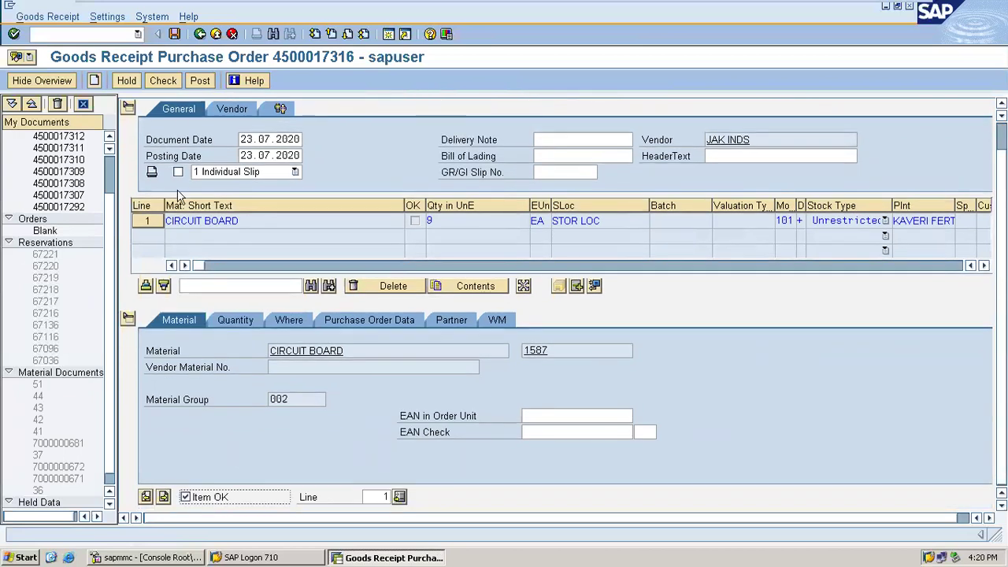
click(201, 82)
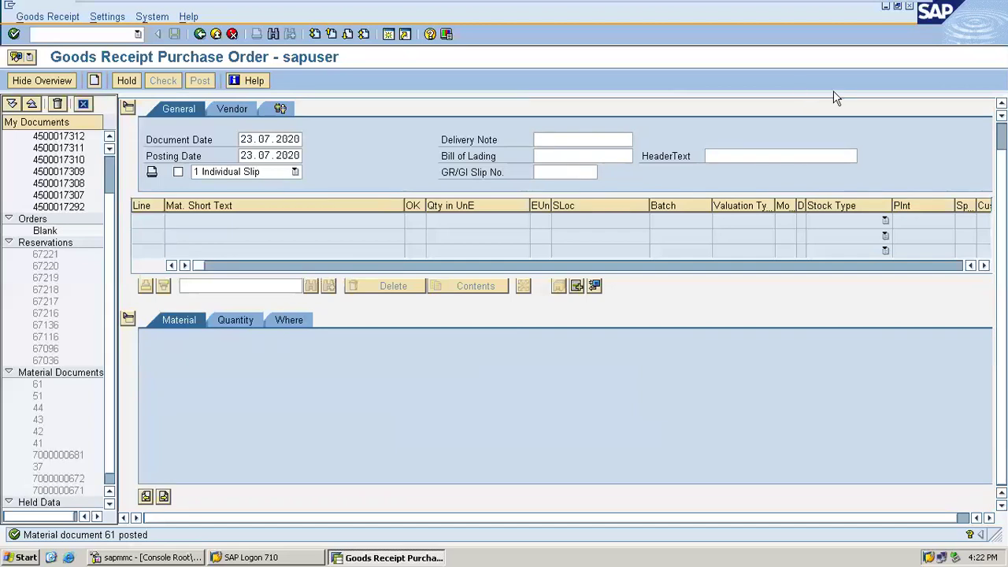
scroll(1003, 137, up, 2)
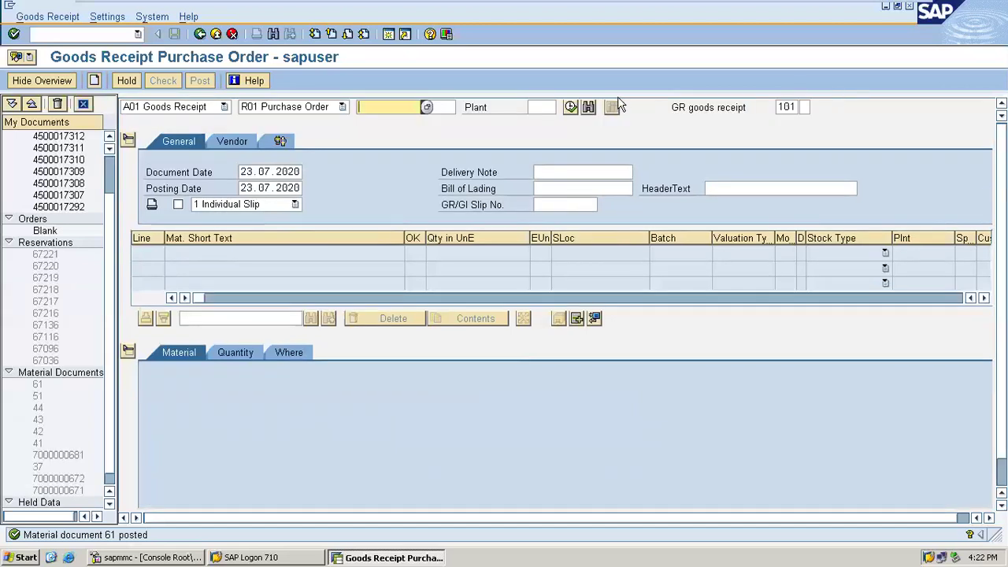
key(F4)
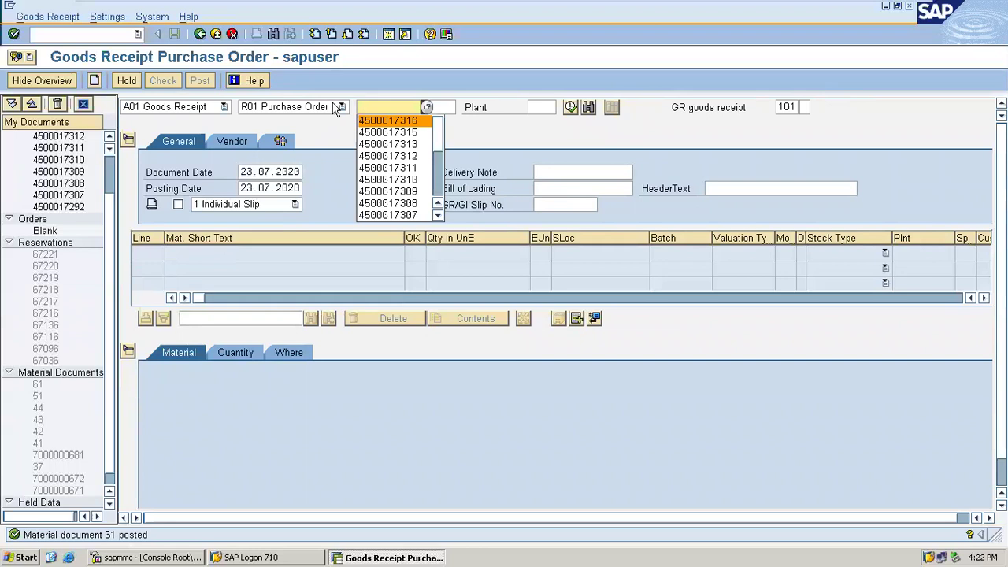
key(Return)
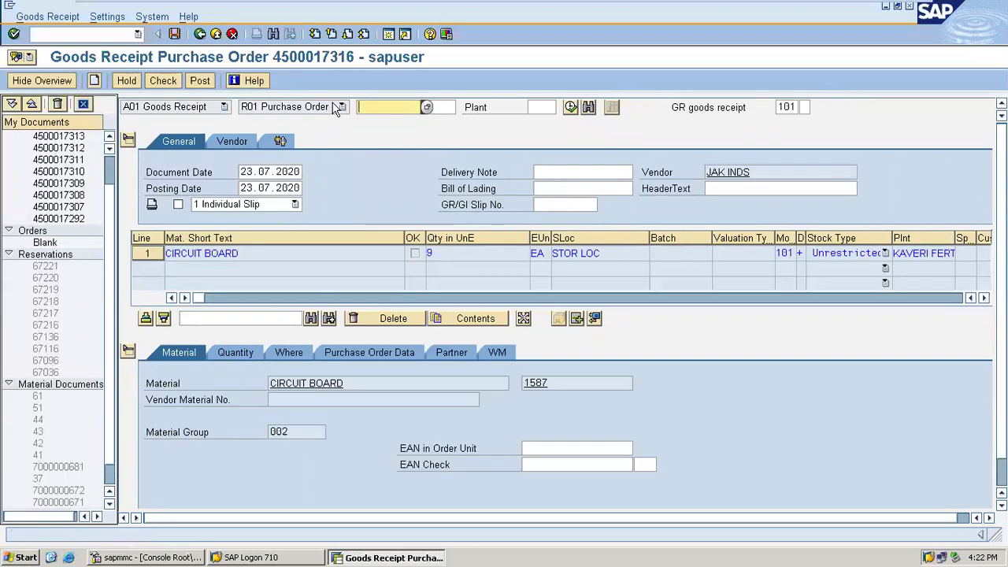
scroll(544, 377, down, 1)
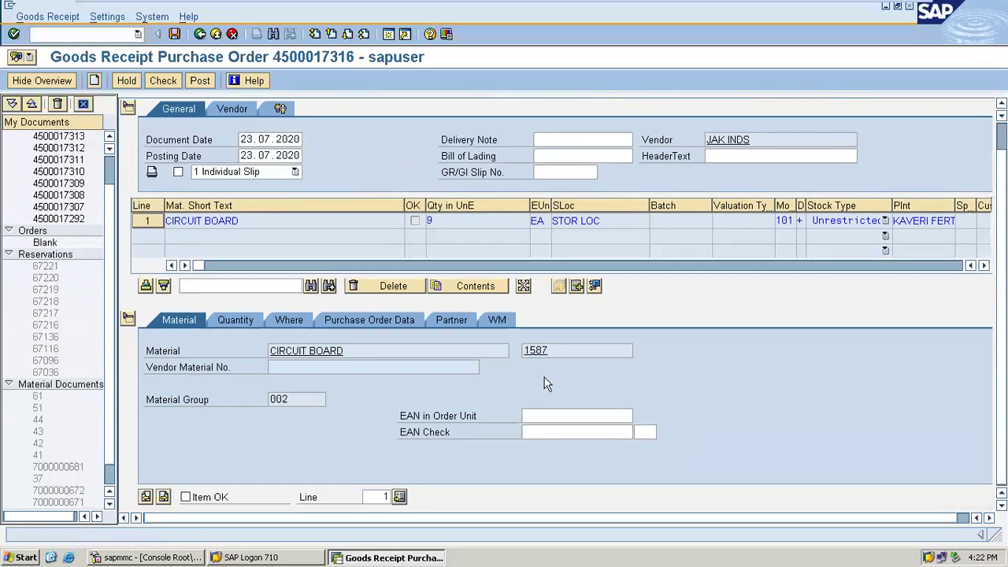
click(209, 501)
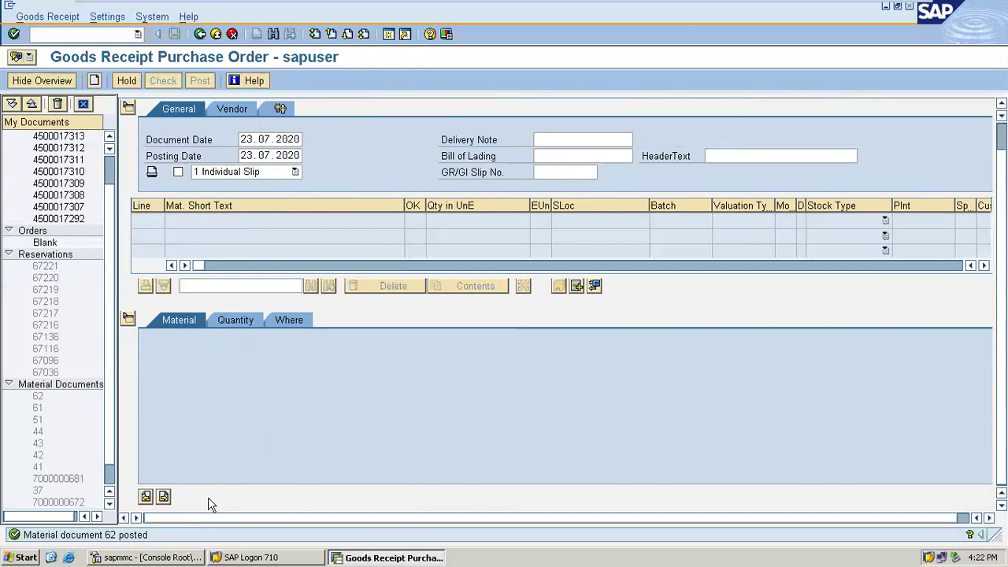
scroll(1003, 138, up, 1)
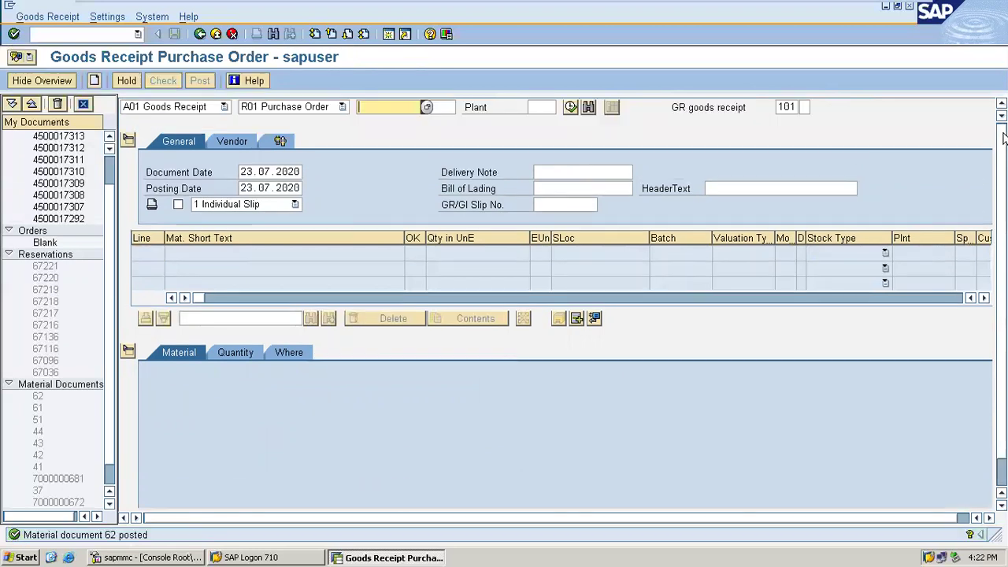
key(Down)
key(Return)
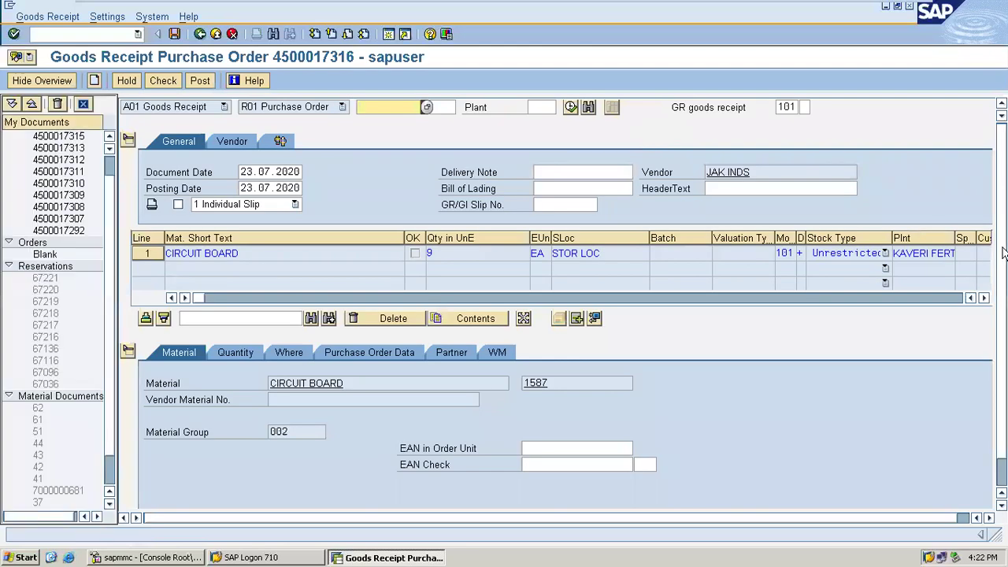
scroll(1000, 292, down, 1)
scroll(1006, 291, down, 1)
click(186, 497)
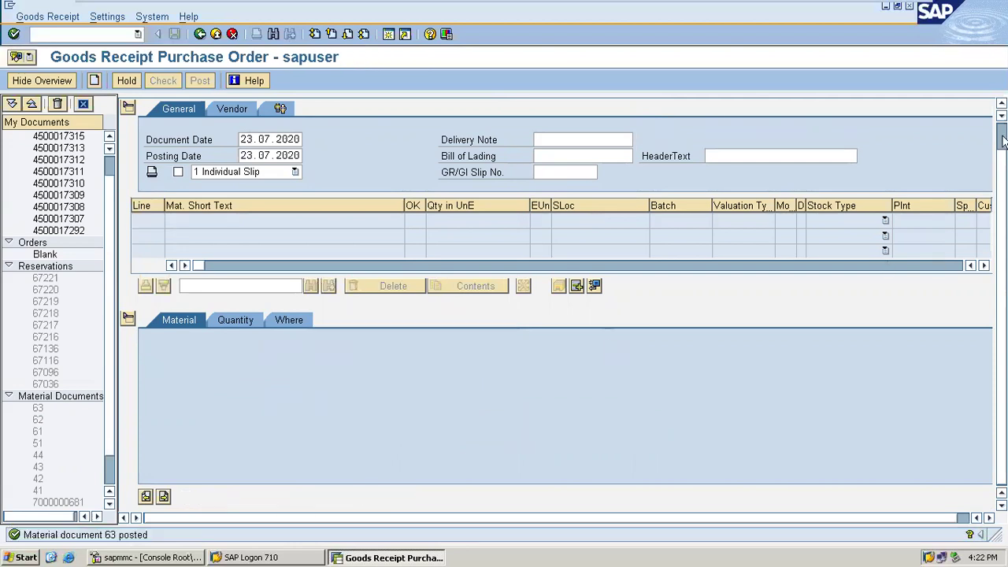
key(ctrl+v)
key(Return)
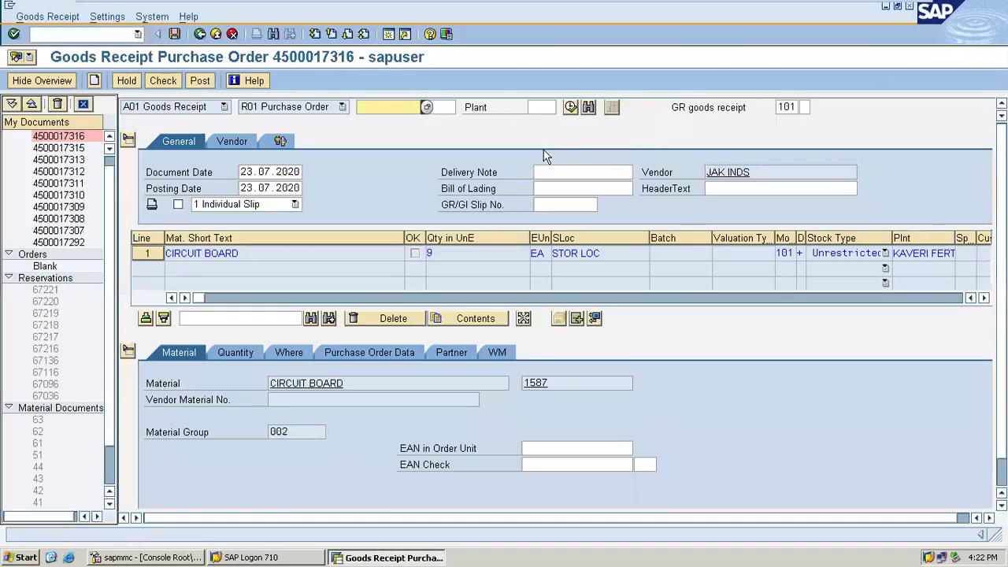
scroll(1001, 296, down, 1)
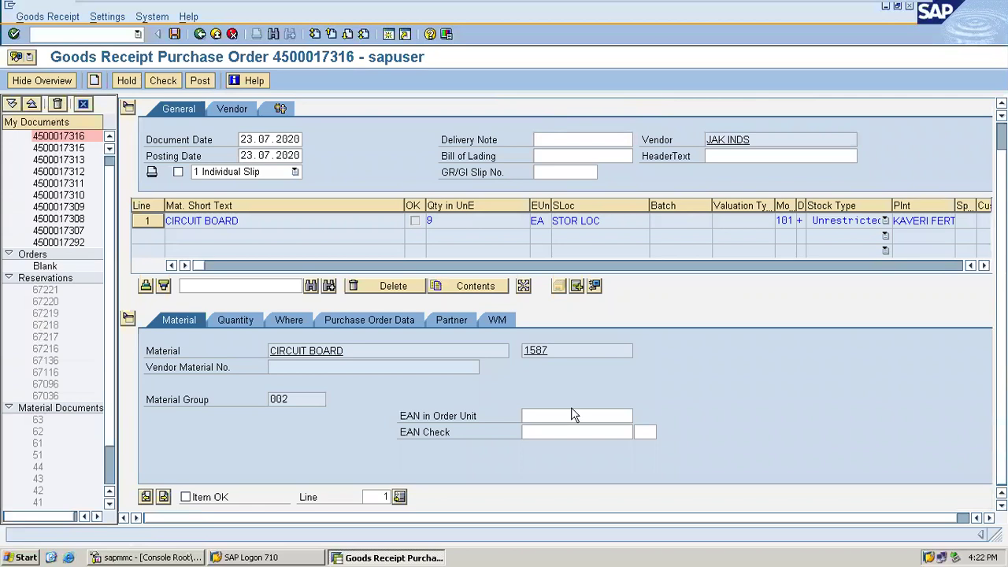
click(188, 497)
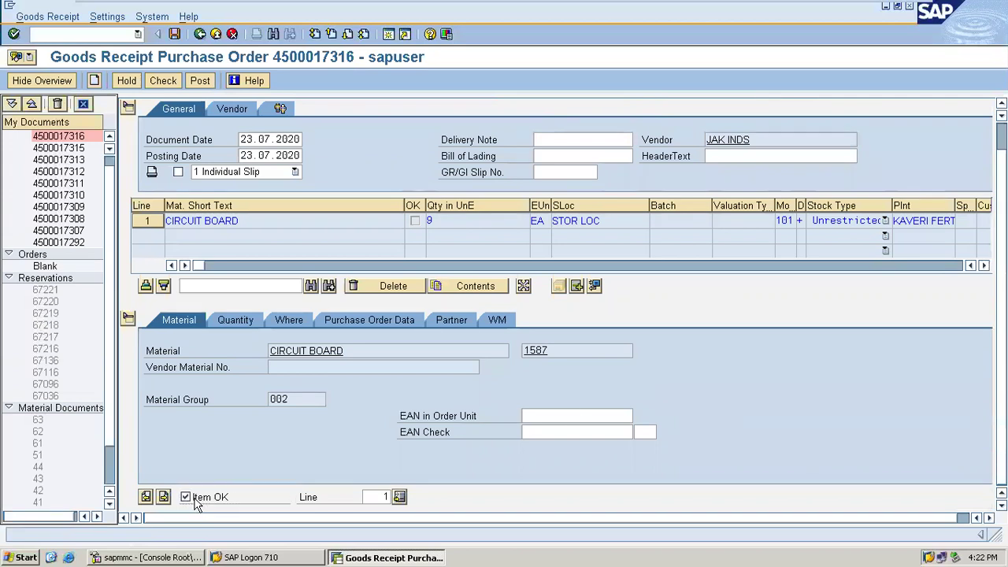
key(ctrl+s)
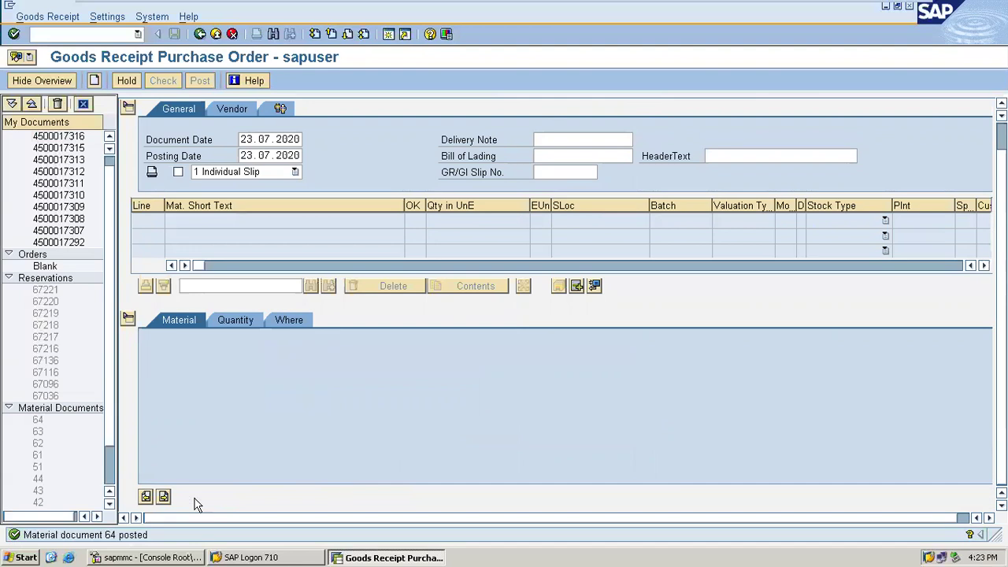
click(1002, 139)
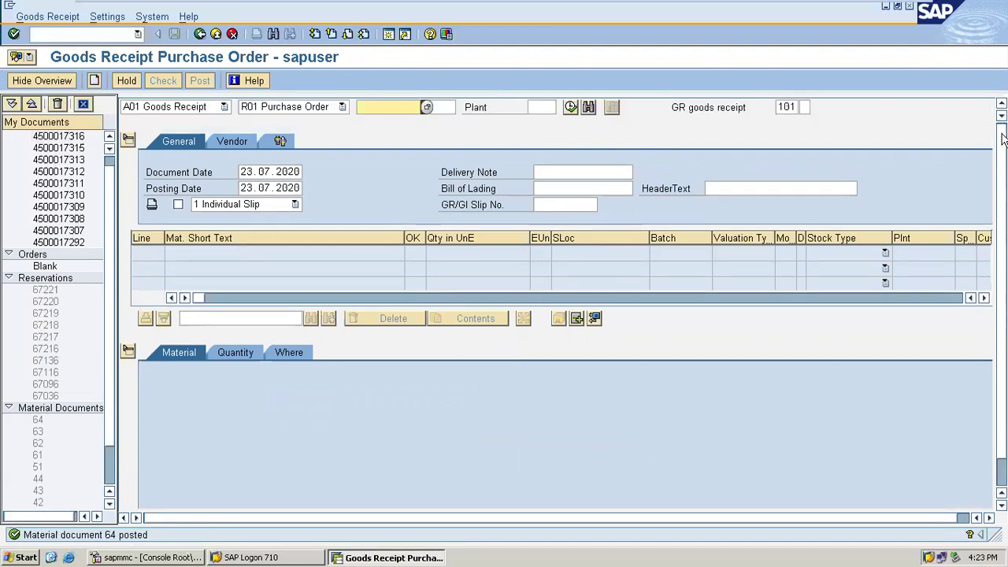
key(BackSpace)
key(Down)
key(Return)
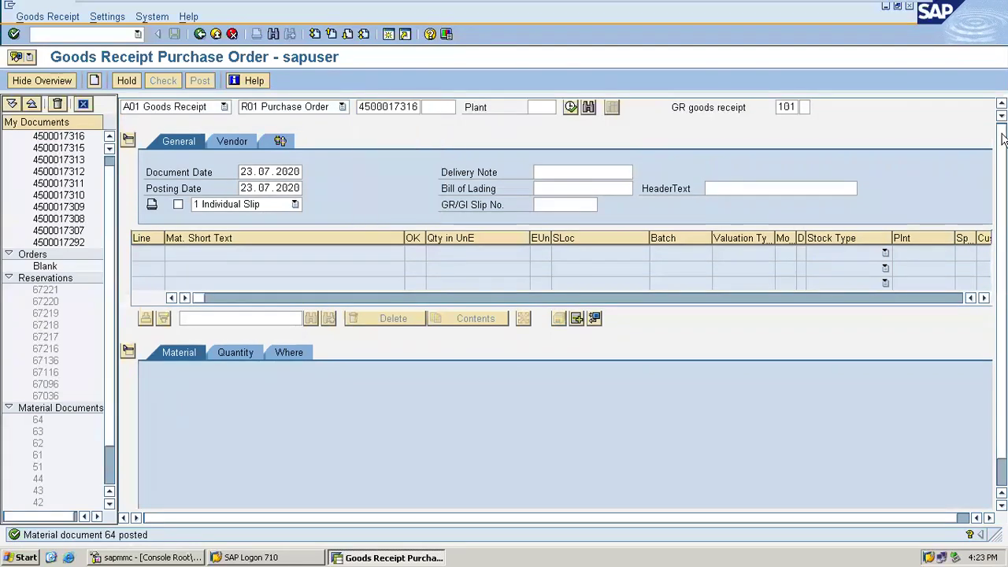
key(Return)
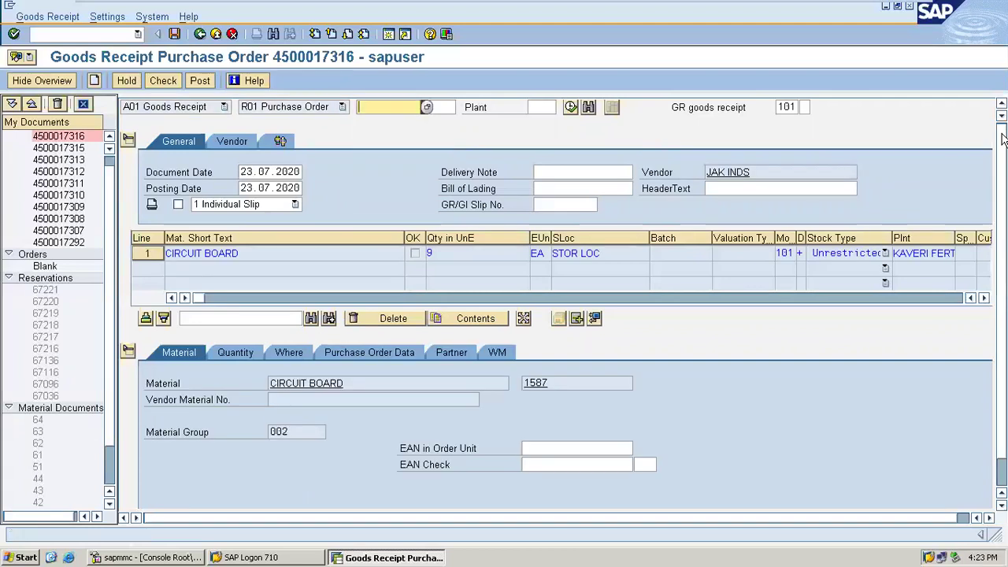
click(1004, 187)
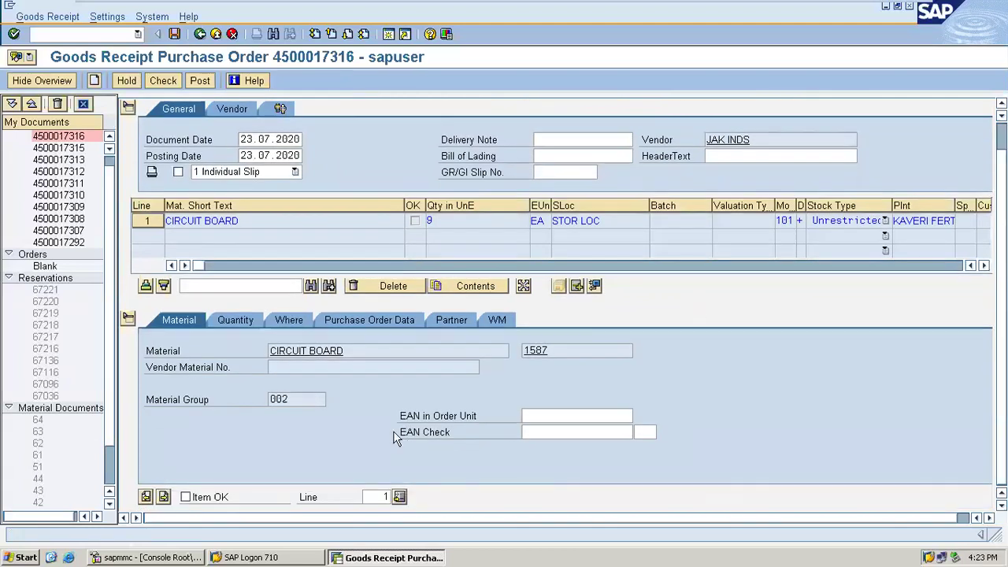
click(223, 501)
key(ctrl+s)
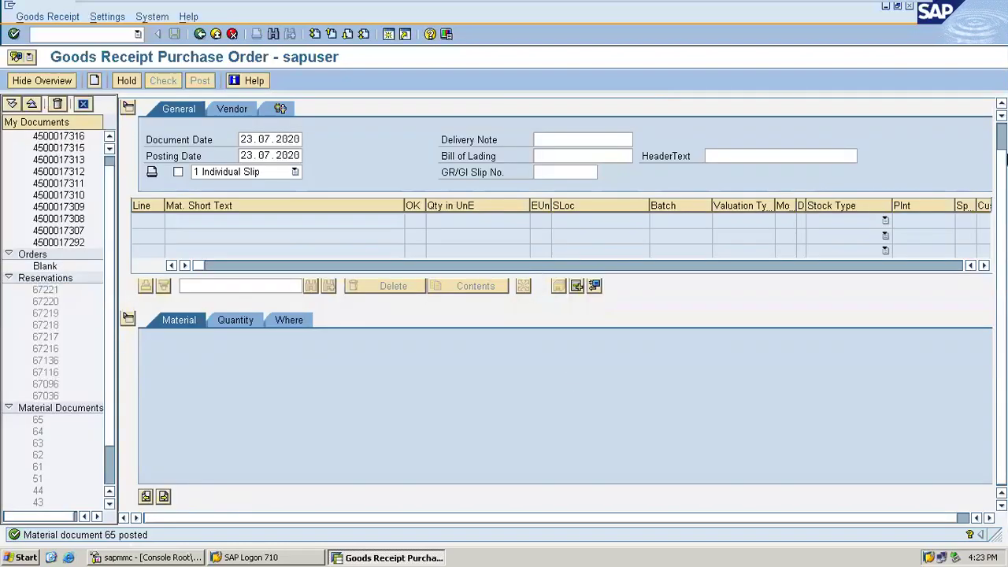
scroll(1003, 139, up, 1)
key(BackSpace)
key(Down)
key(Return)
key(Return)
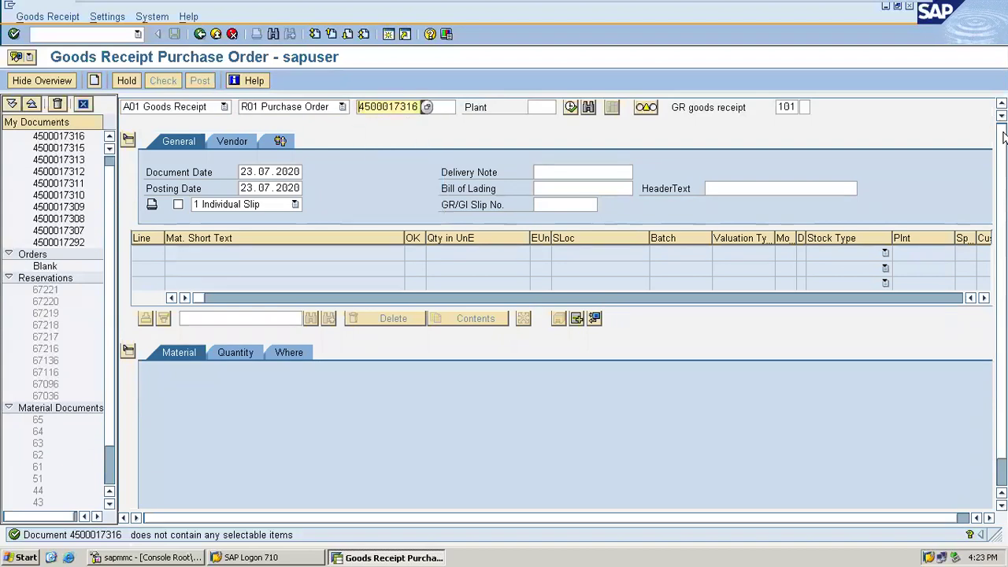
click(223, 107)
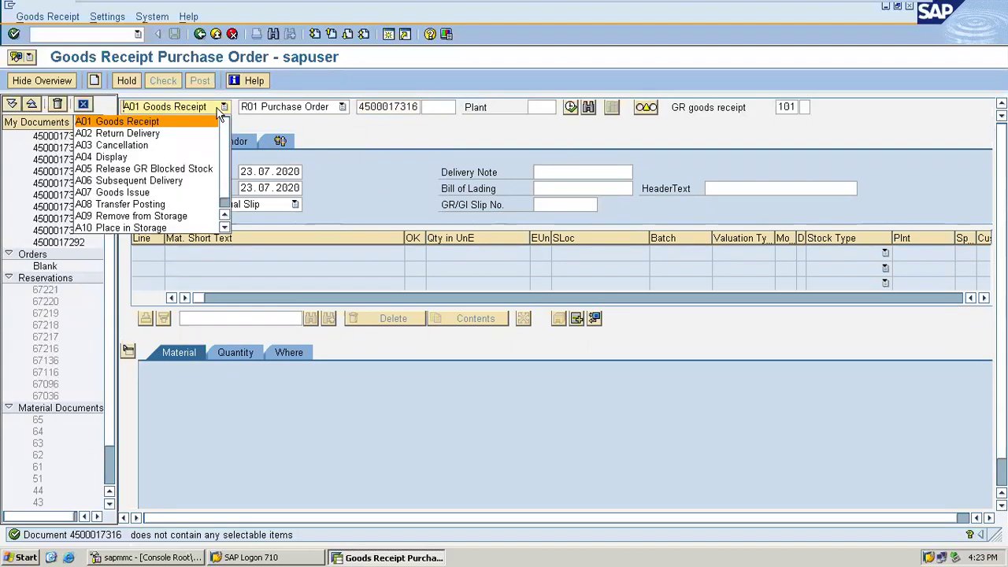
click(193, 159)
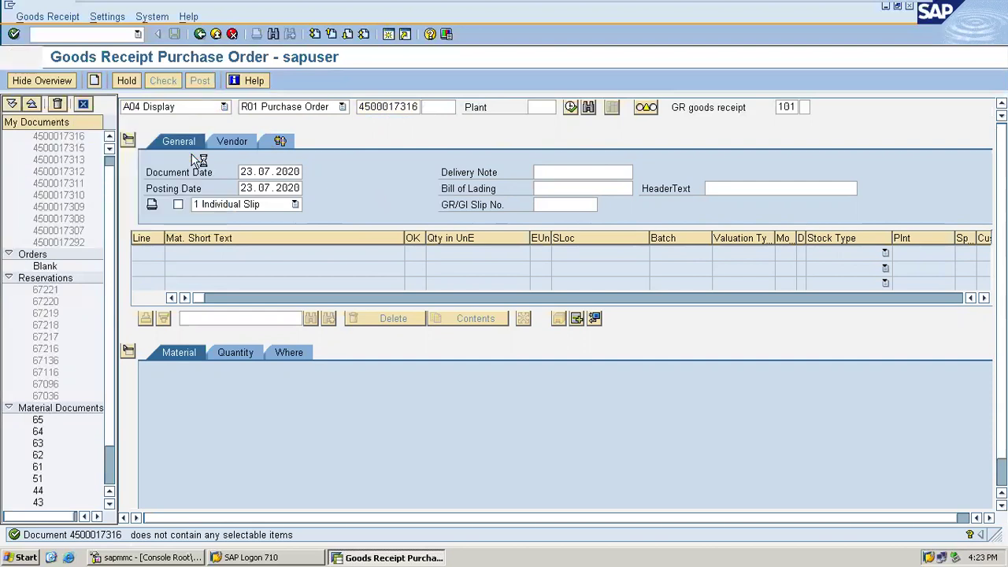
key(Return)
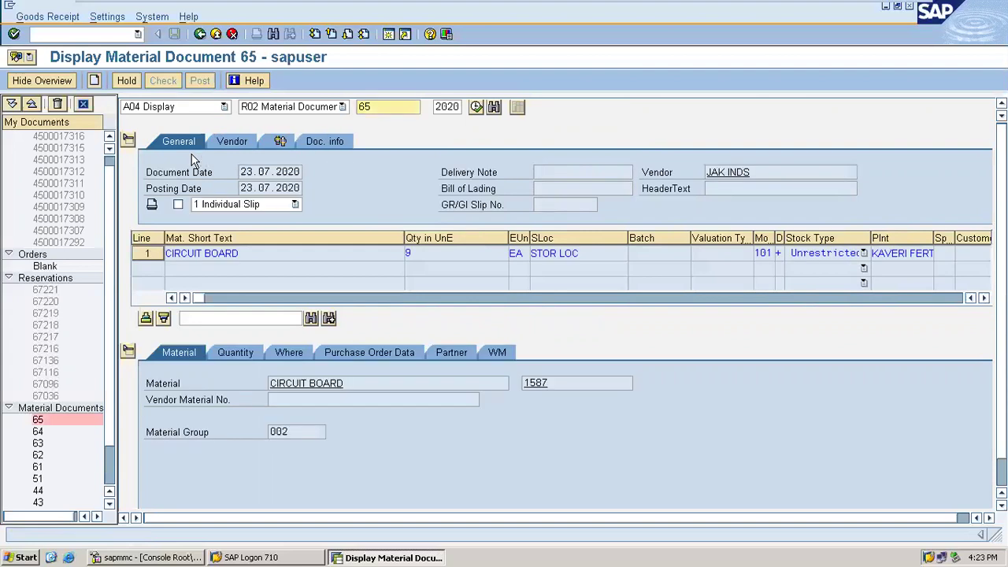
click(505, 353)
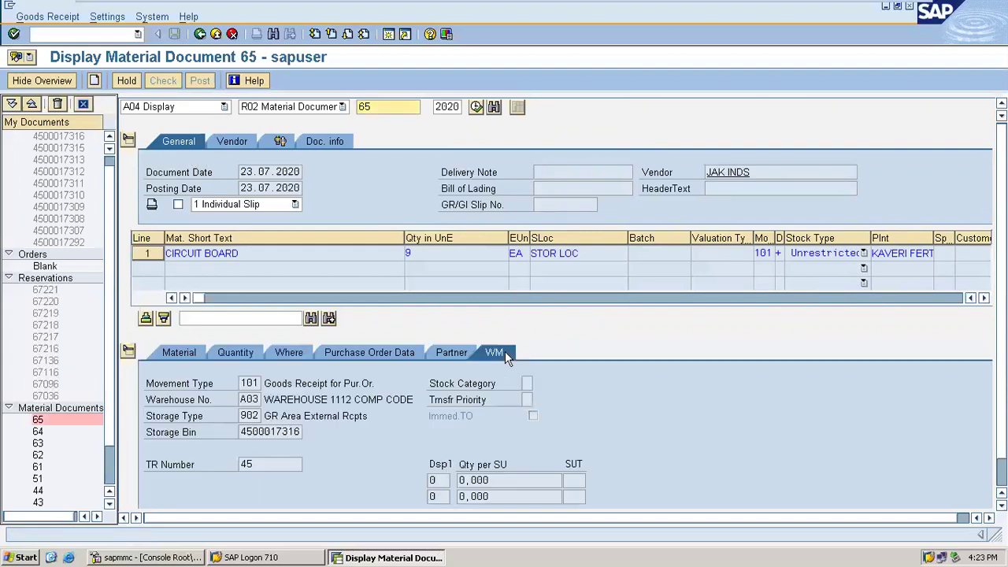
click(240, 431)
drag(242, 431, 300, 431)
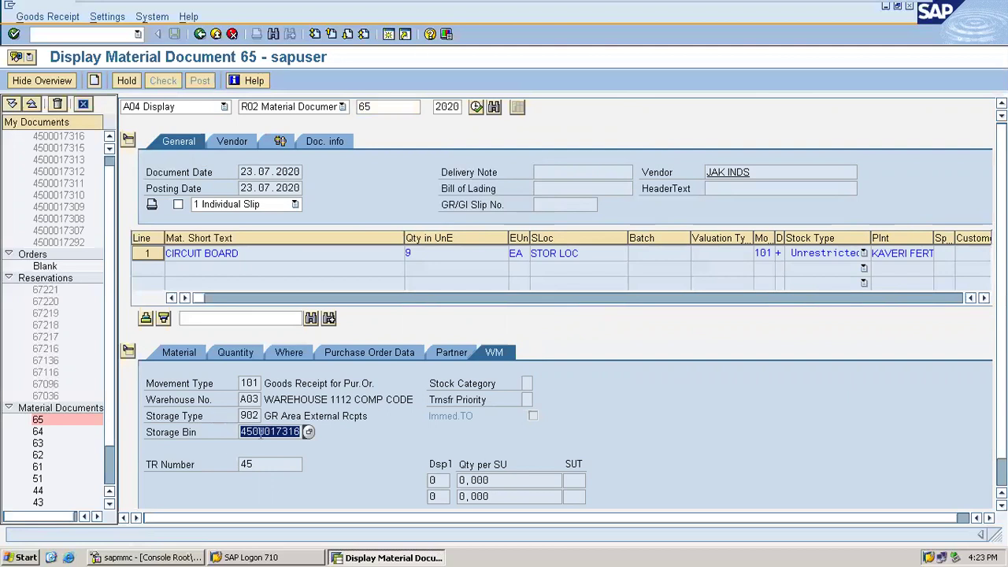
click(265, 465)
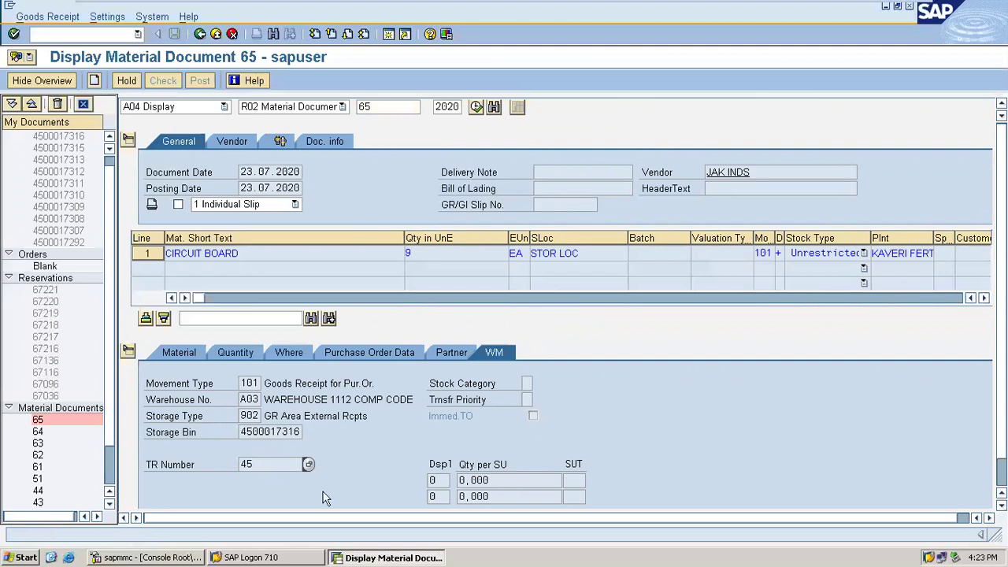
Note 'TR 45' in a new Notepad document launched from Start > Run
click(23, 557)
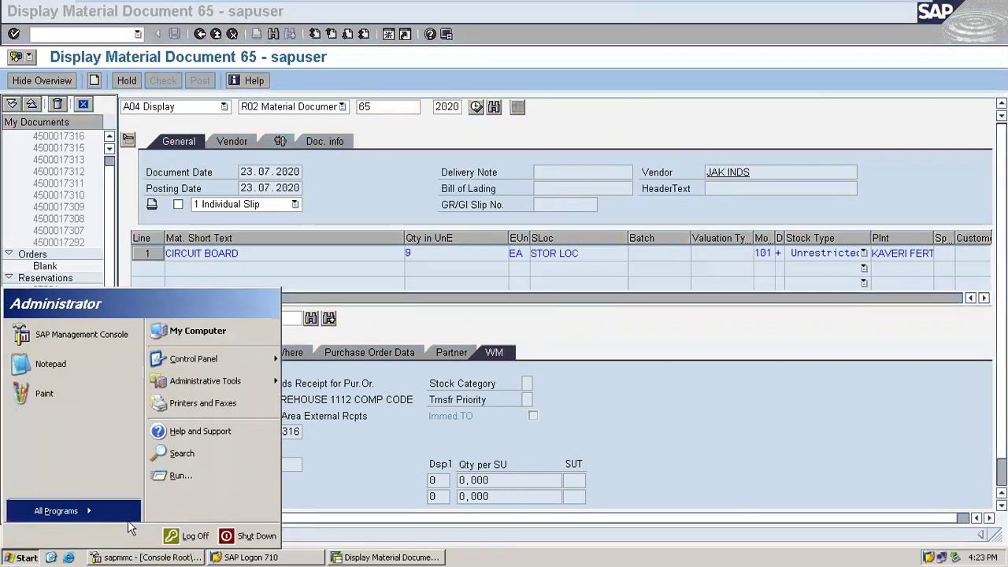
click(187, 466)
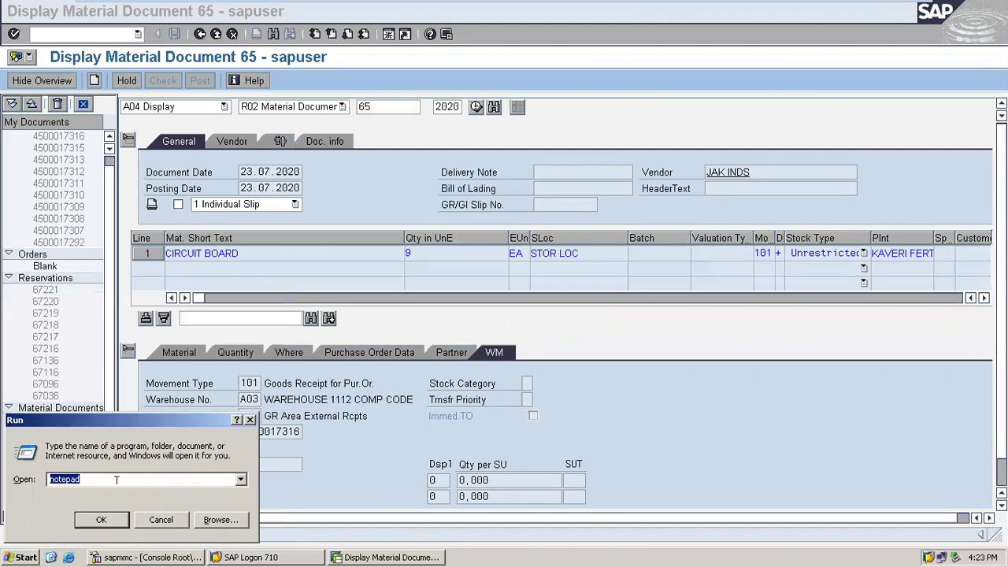
click(101, 520)
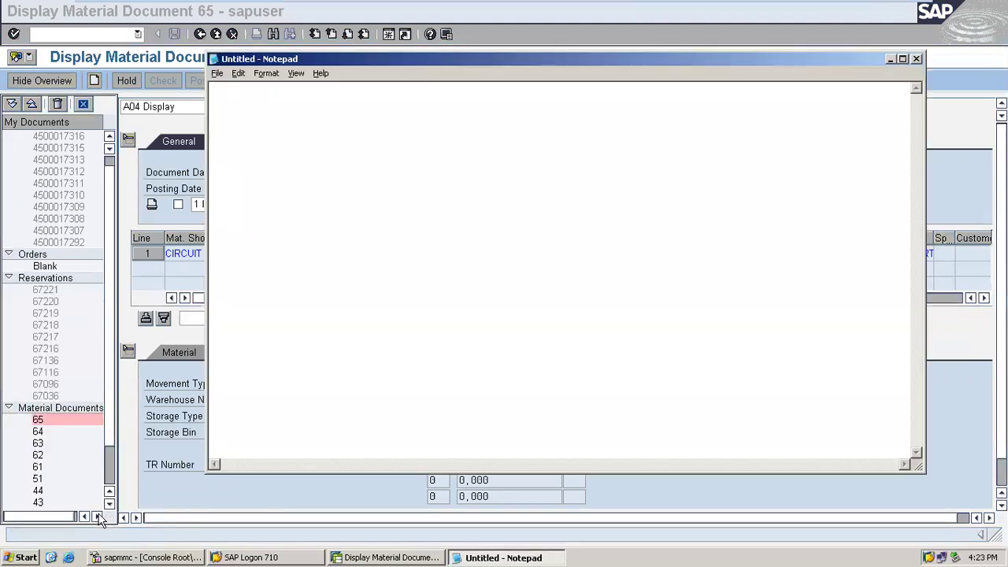
text(TR 45)
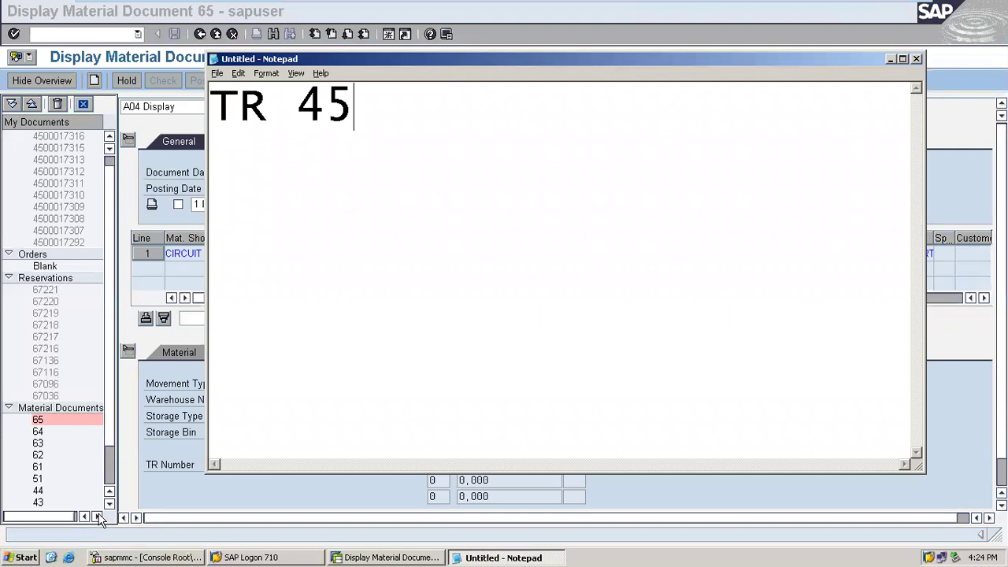
key(Return)
click(932, 195)
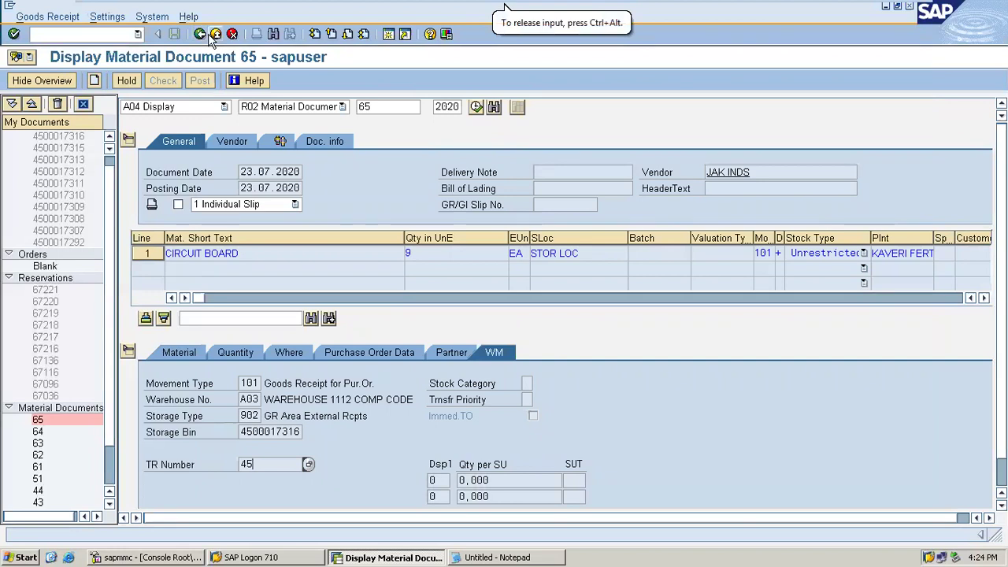
In a new session, run the LX03 bin status report for storage type 903
click(396, 37)
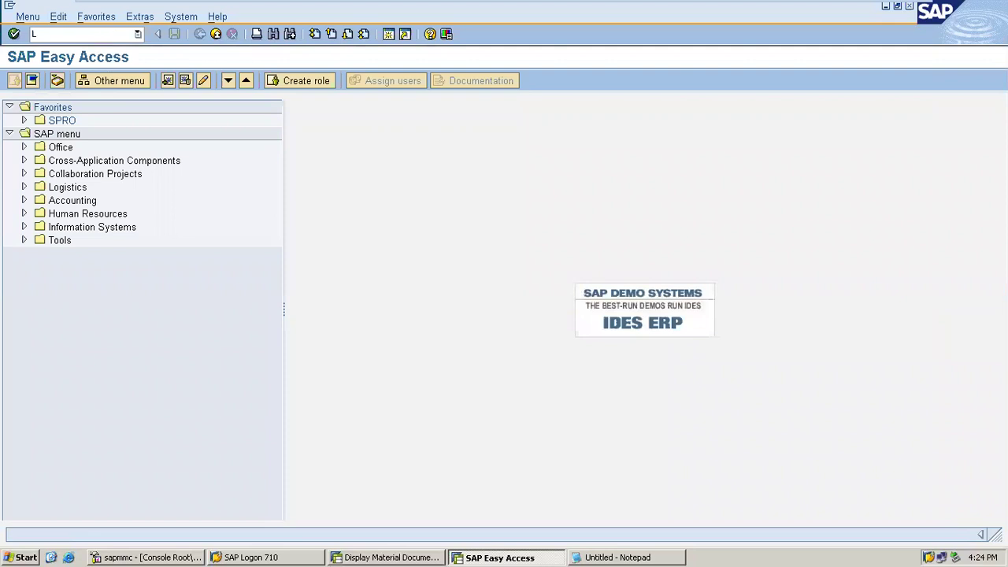
key(Return)
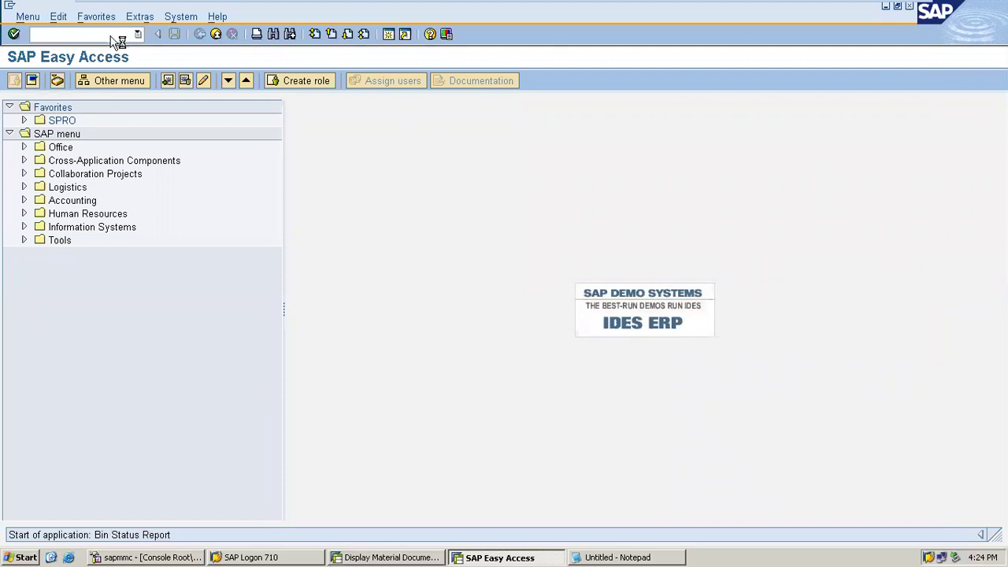
key(Tab)
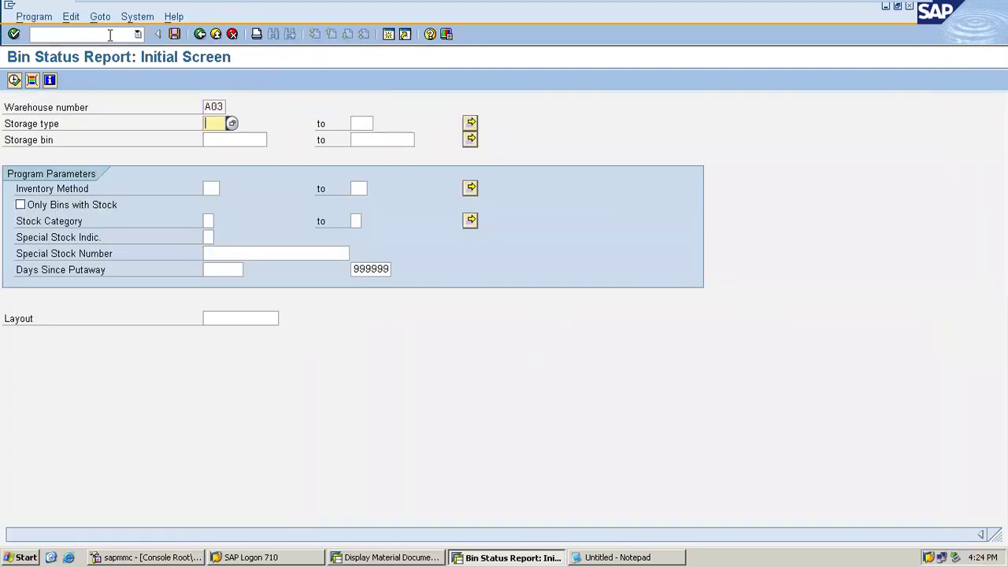
text(903)
click(15, 80)
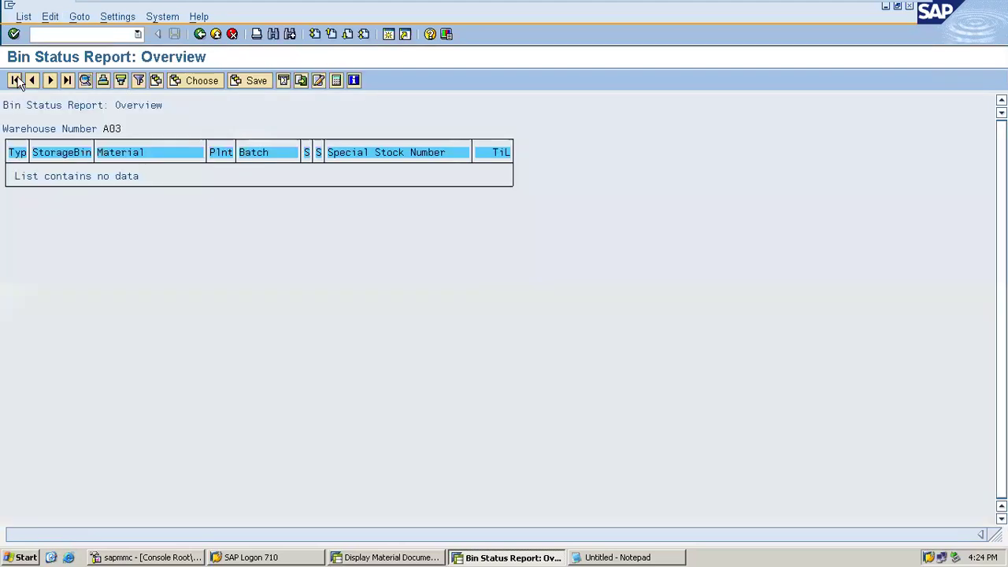
click(199, 34)
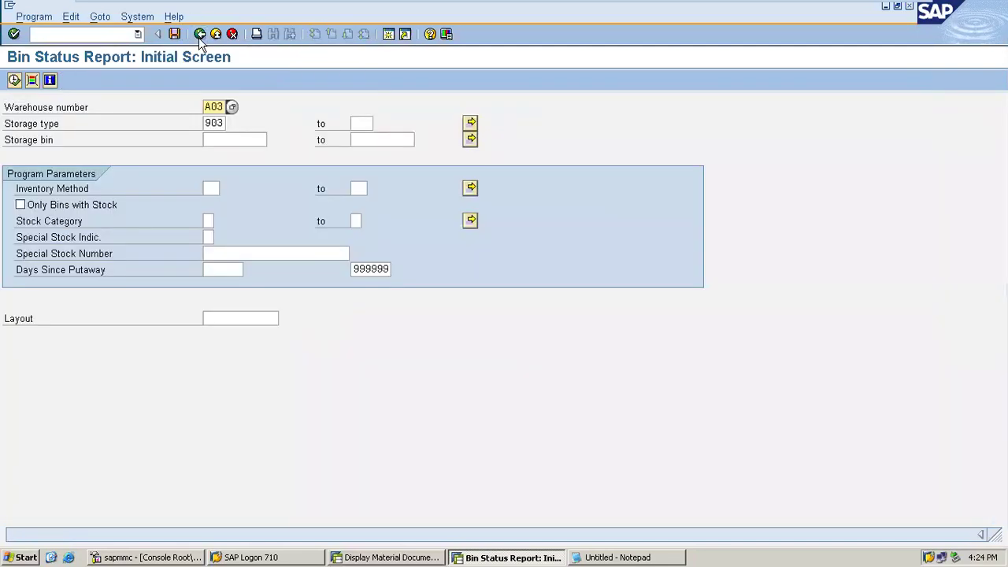
click(218, 123)
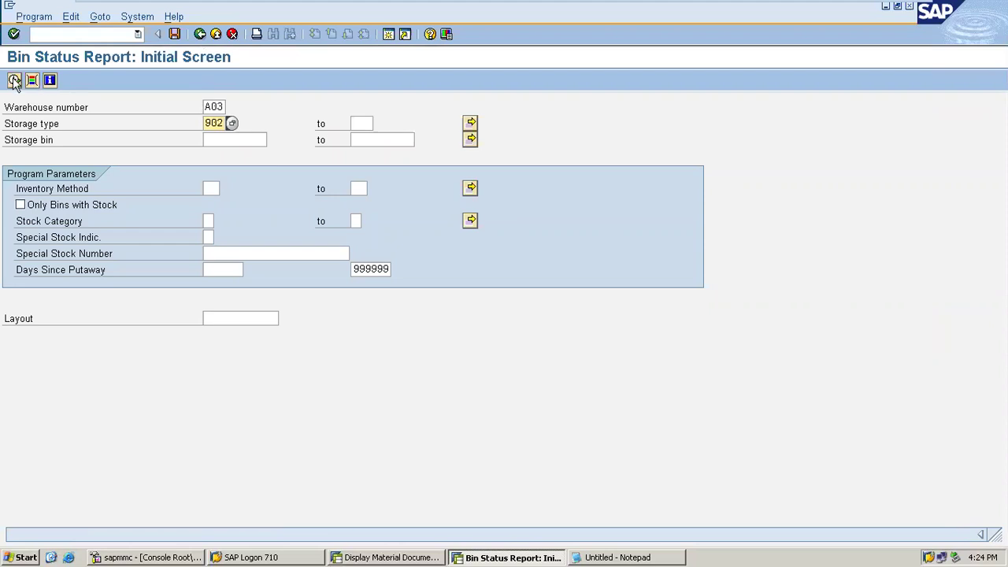
click(14, 80)
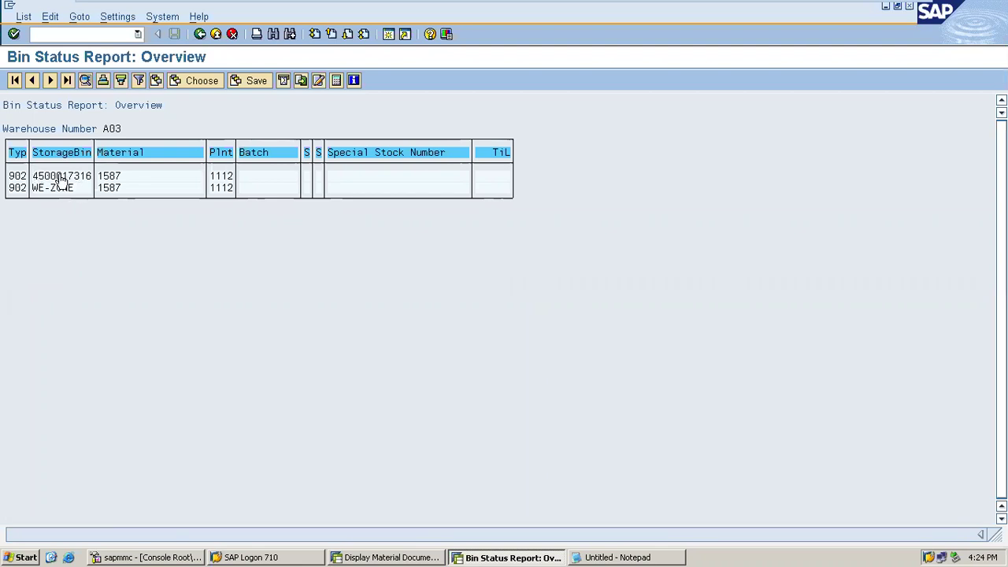
click(361, 557)
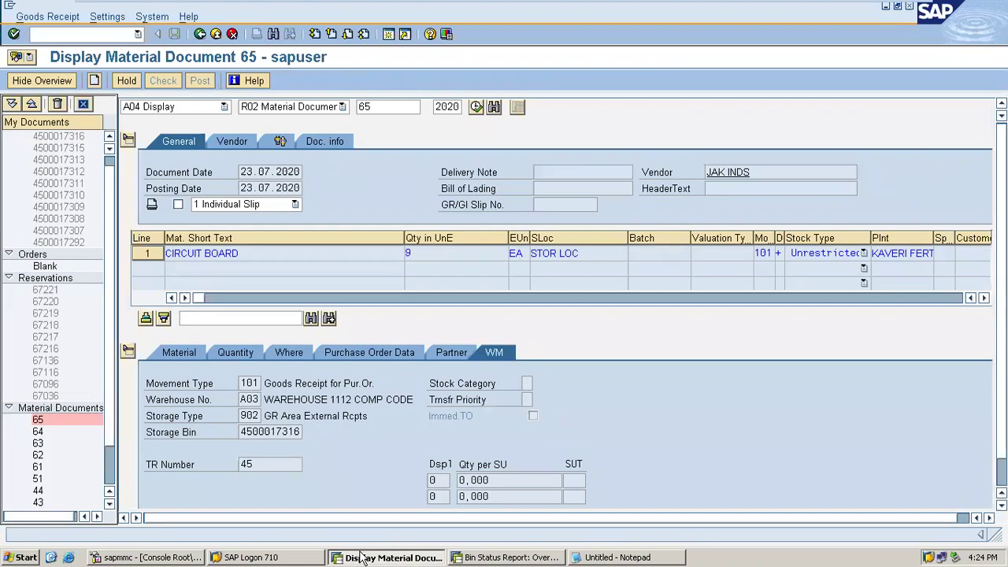
Start LT04 and try transfer requirement 61 with item 10, then item 1
click(114, 33)
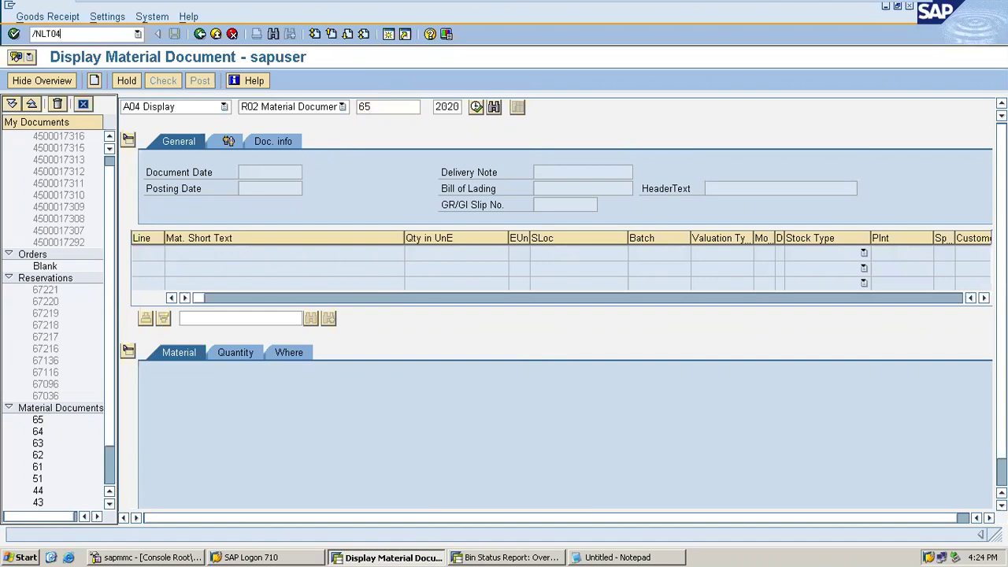
text(/NLT04)
key(Return)
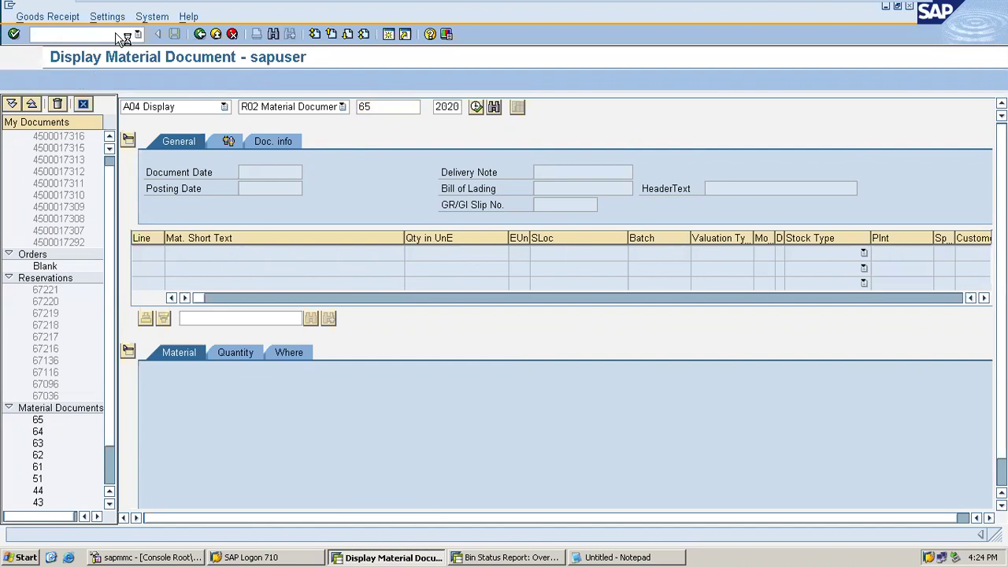
key(Tab)
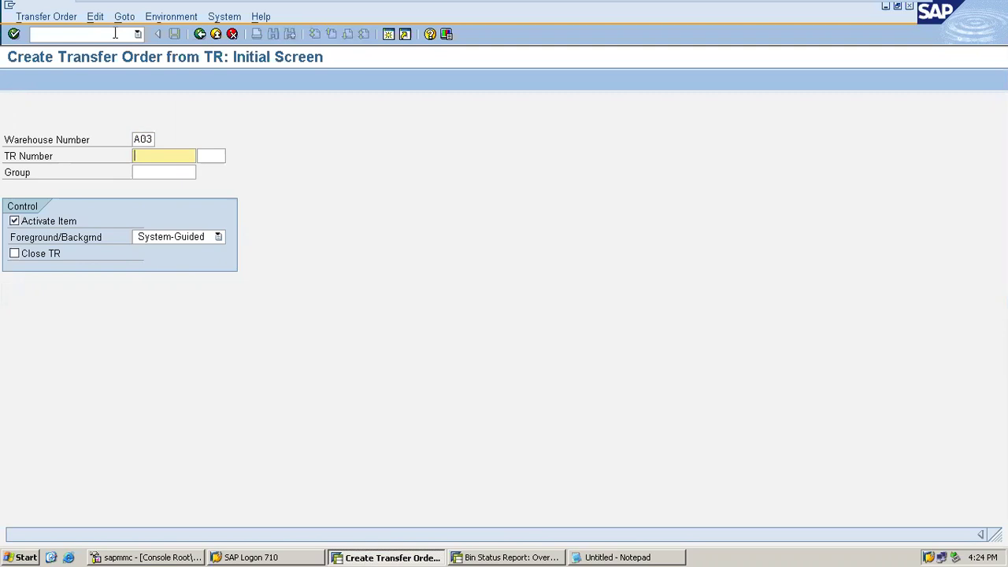
key(alt+Tab)
key(alt+Tab)
key(Tab)
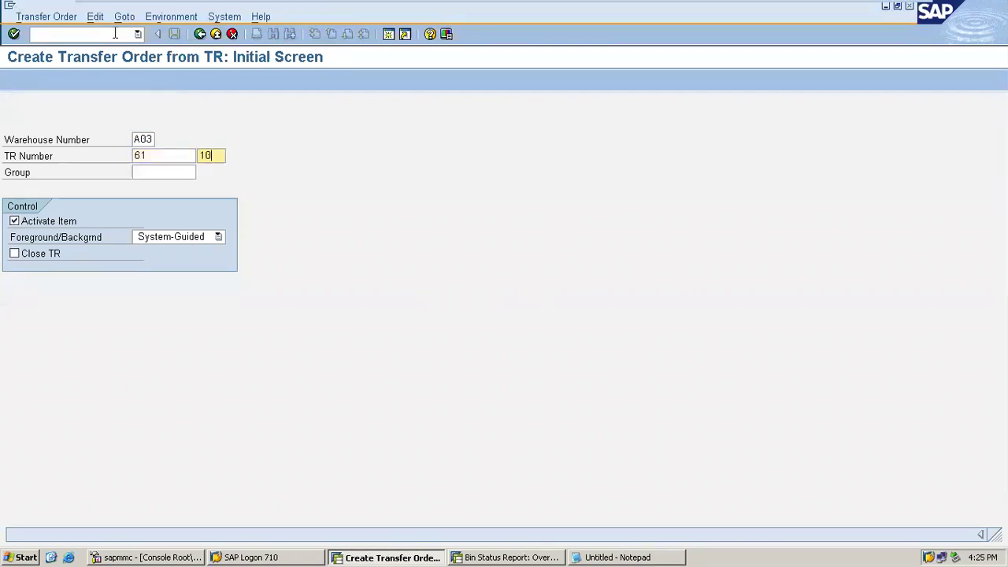
key(Return)
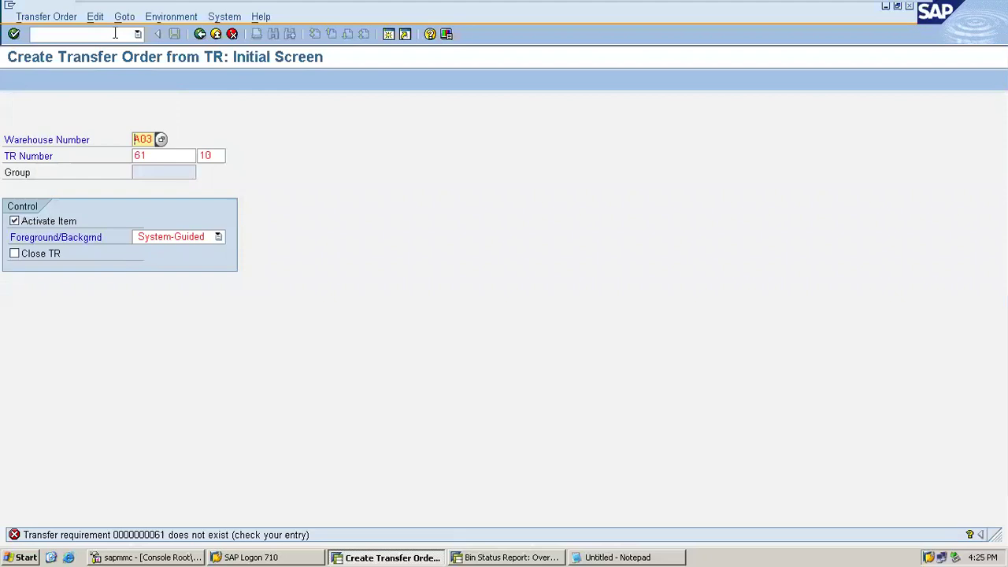
double_click(207, 156)
text(1)
key(Return)
Leave the bin report and recheck the material document's WM data in MIGO
key(alt+Tab)
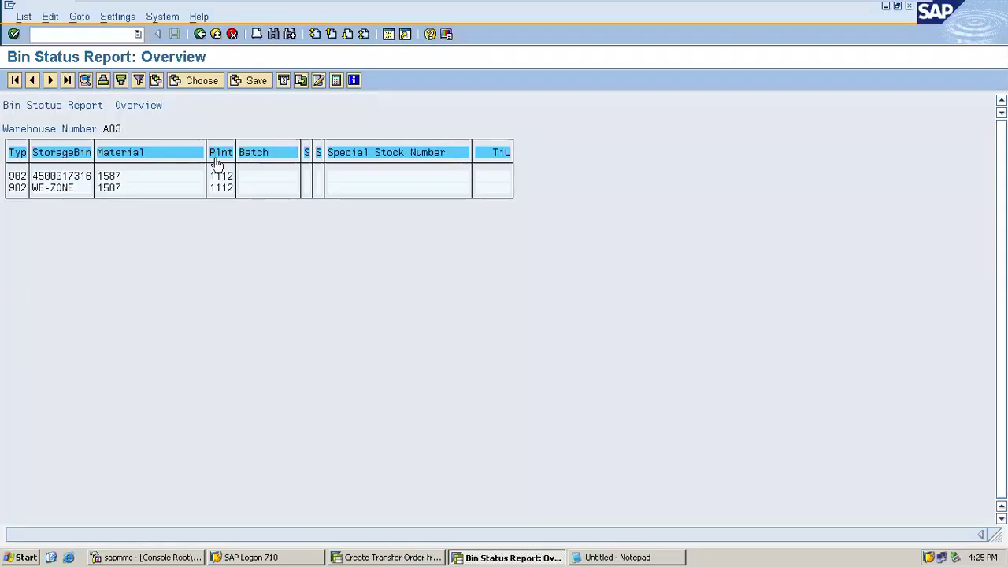
key(F3)
key(F3)
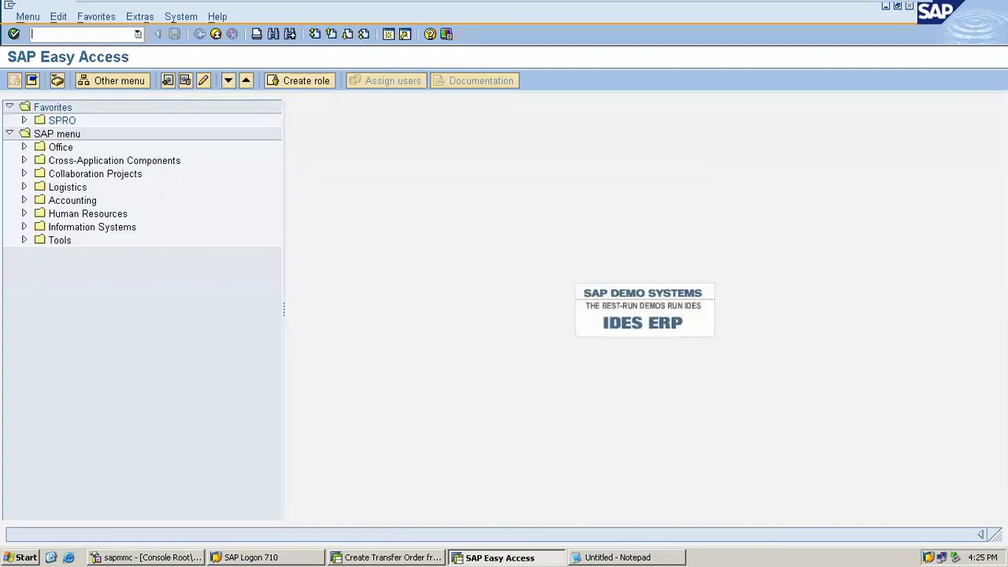
text(MIGO)
key(Return)
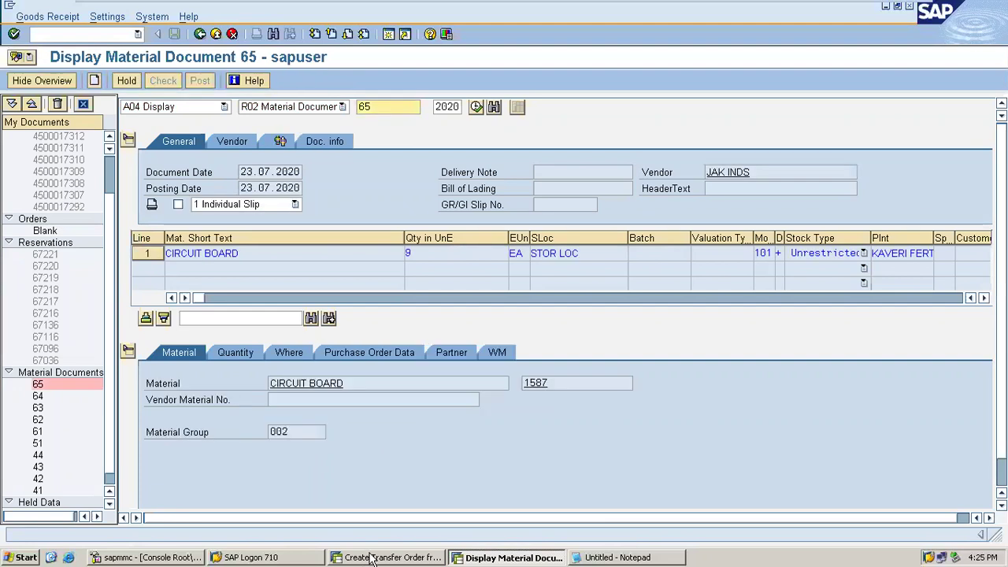
click(496, 353)
Replace TR number 61 with 45 in LT04 and load it for putaway
key(alt+Tab)
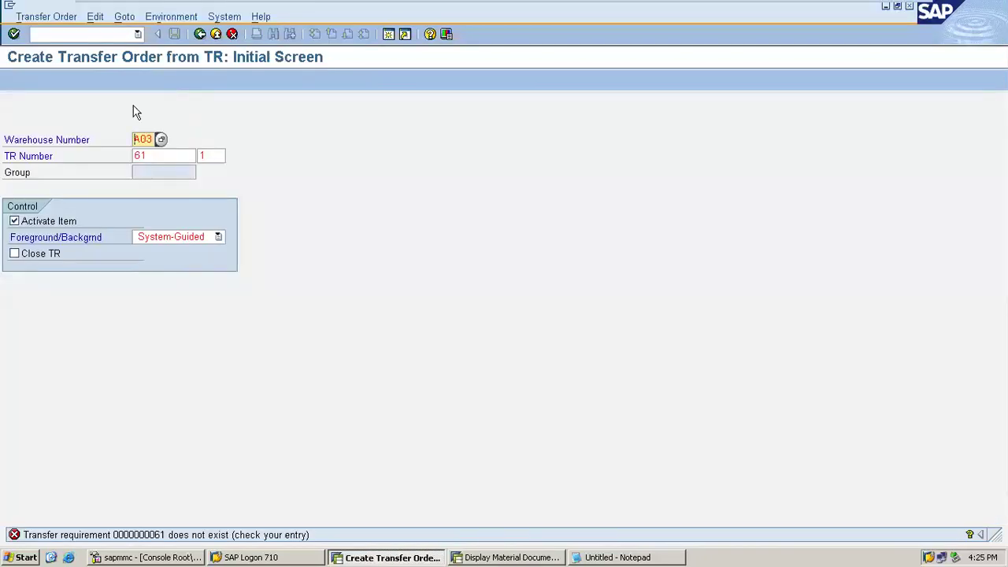
click(160, 158)
key(BackSpace)
key(BackSpace)
text(45)
key(Return)
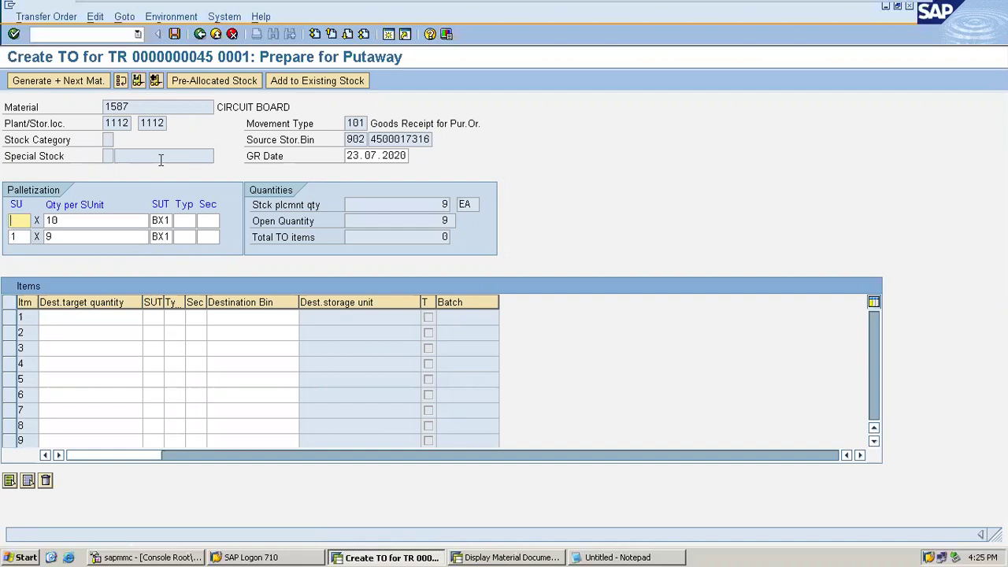
Apply palletization, save transfer order 71 for the 9 circuit boards, and exit to SAP Easy Access
key(Return)
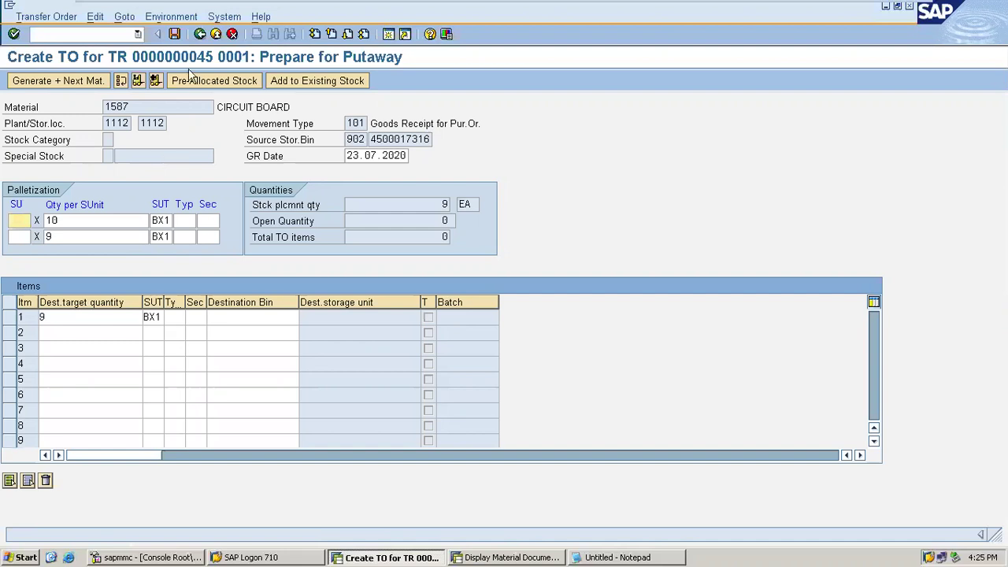
click(174, 35)
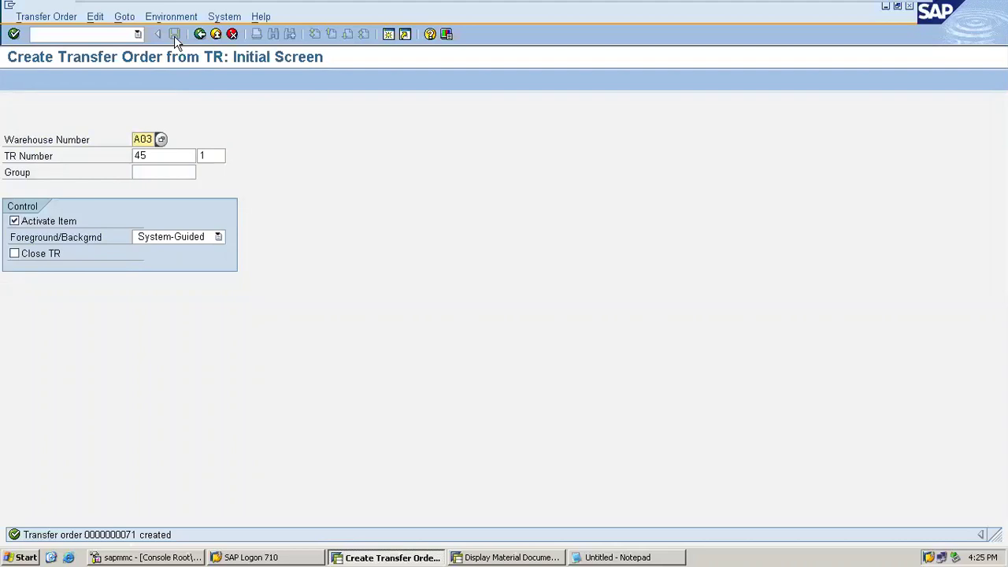
click(215, 34)
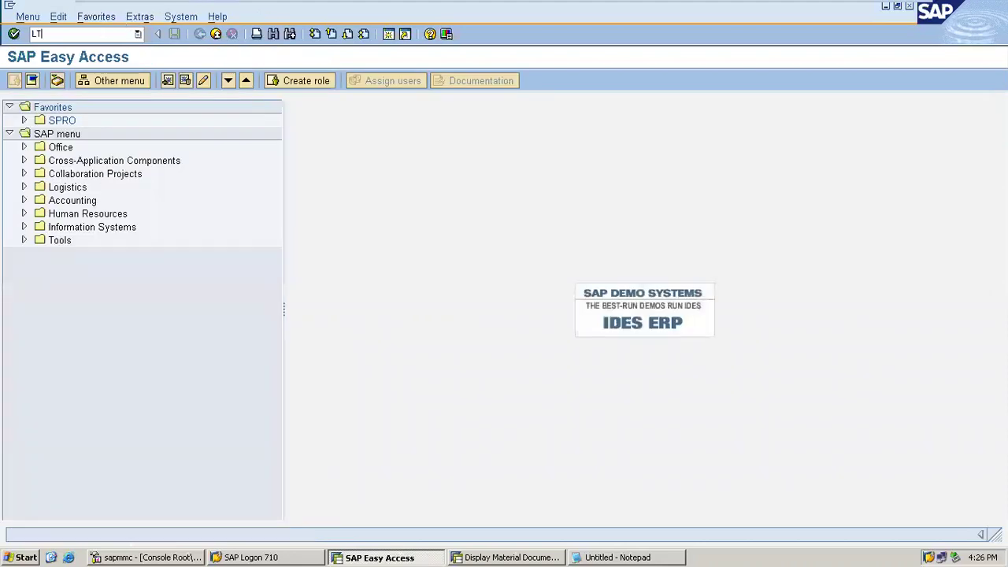
Load transfer order 71 in LT12 and copy its destination bin 03-02-02
key(Return)
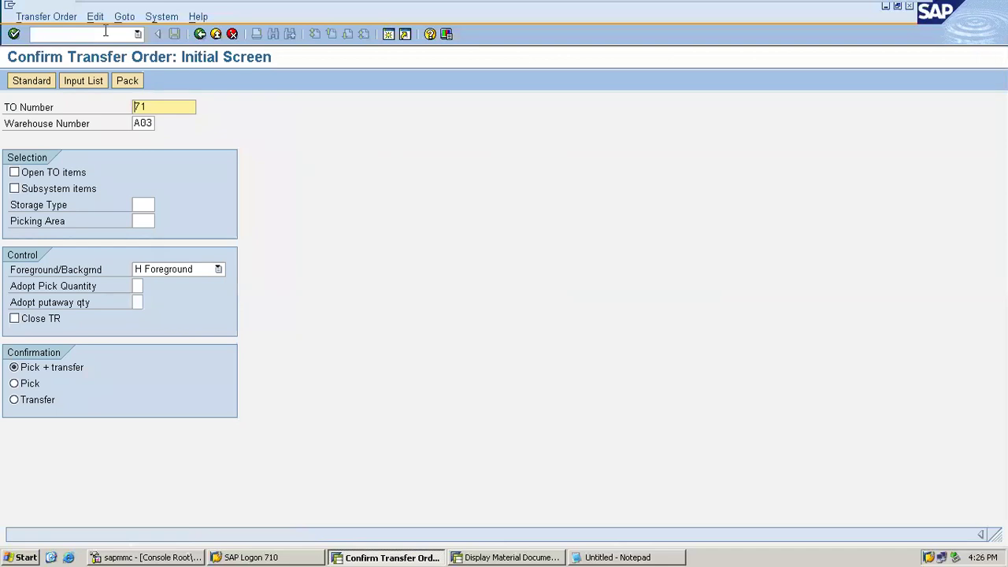
key(Return)
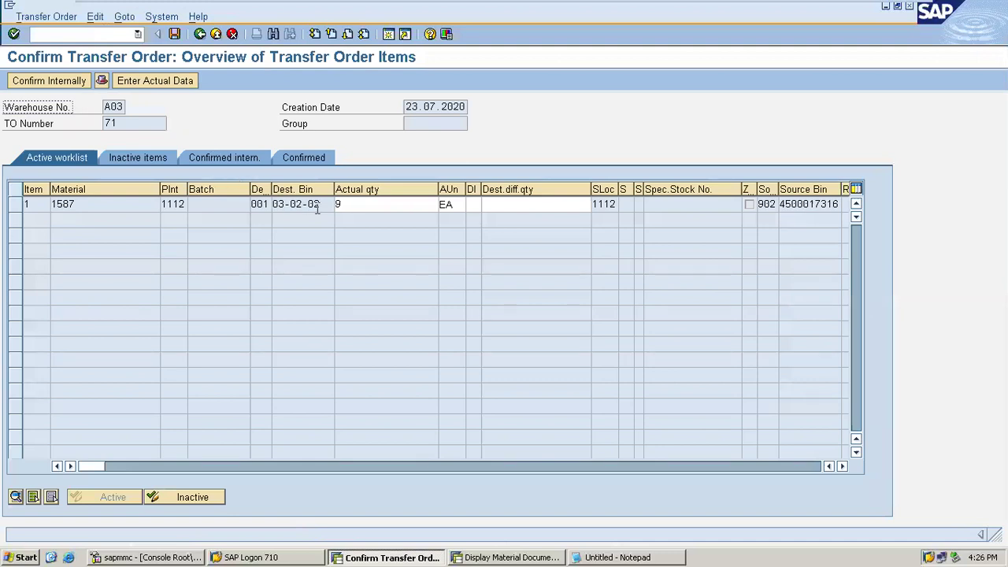
click(324, 204)
drag(324, 205, 272, 205)
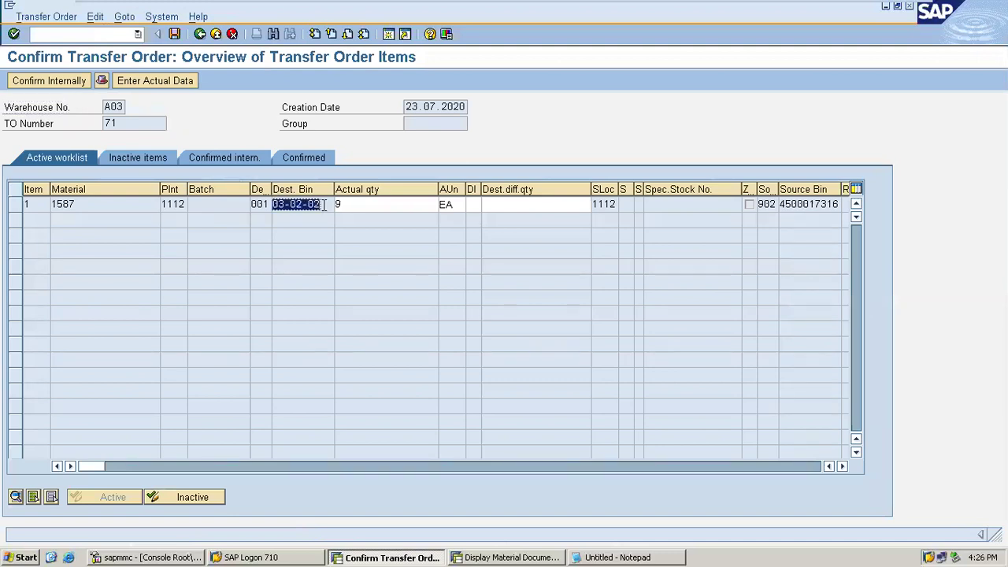
click(613, 559)
Add 03-02-02 beneath TR 45 in Notepad, separated by a blank line
text(03-02-02)
key(Return)
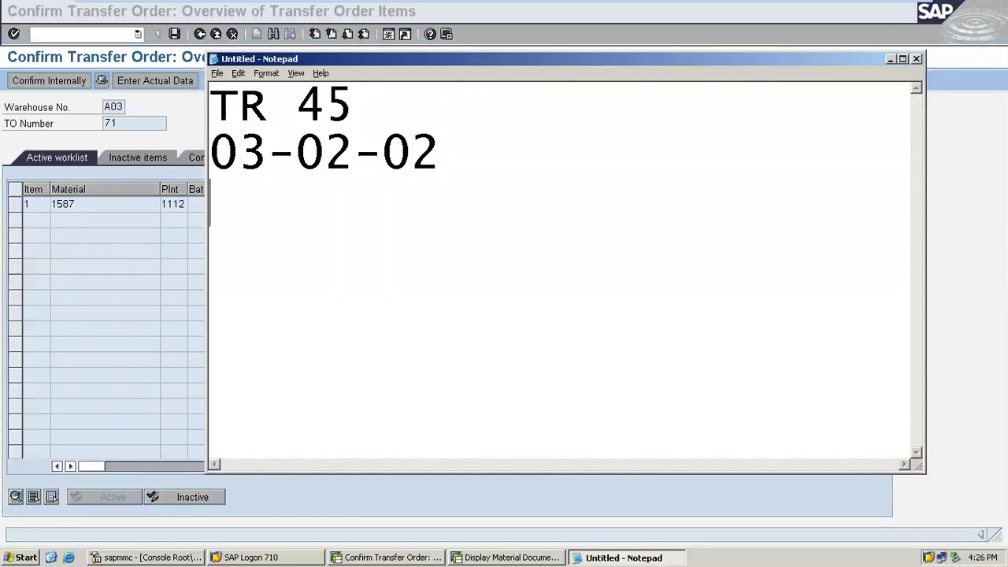
key(Up)
key(Return)
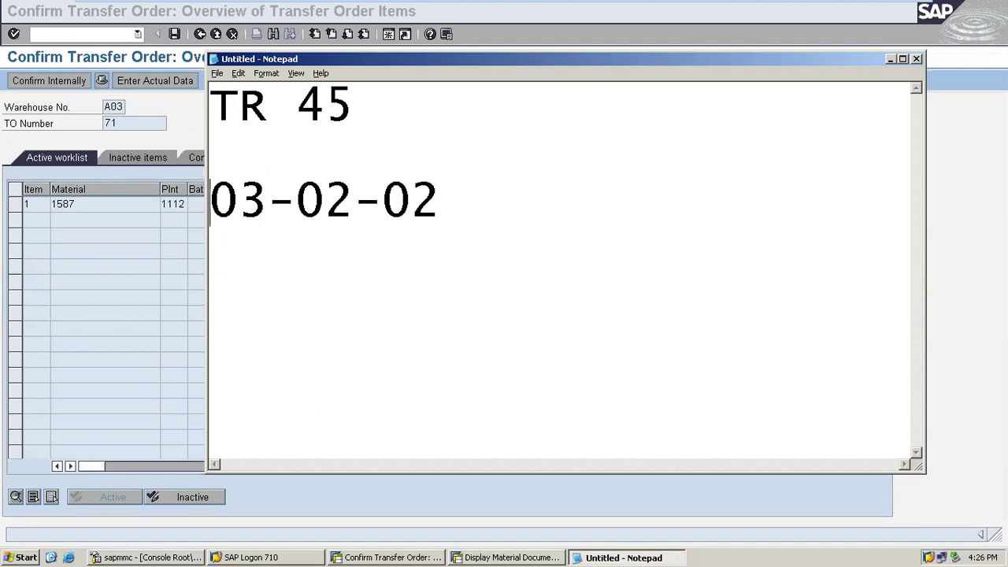
click(175, 229)
click(321, 204)
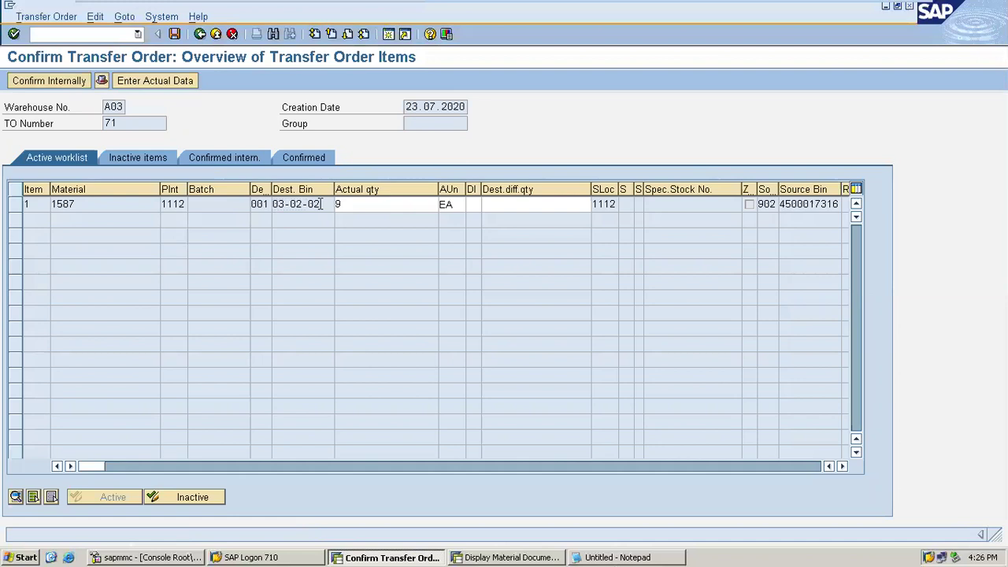
Confirm transfer order 71, putting the stock away in bin 03-02-02
key(shift+Left)
key(shift+Left)
key(shift+Left)
key(shift+Left)
key(shift+Left)
key(shift+Left)
key(shift+Left)
key(shift+Left)
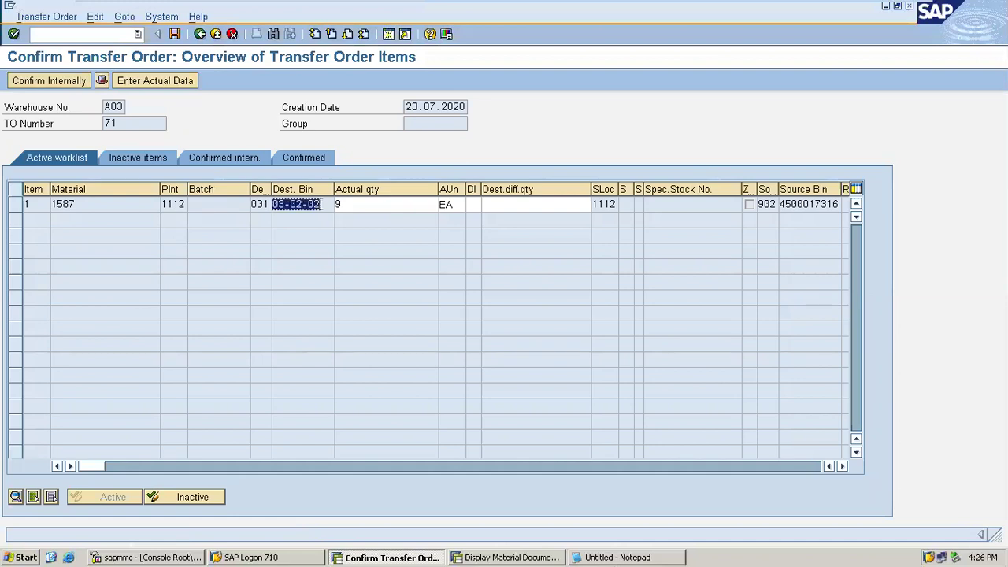
key(ctrl+s)
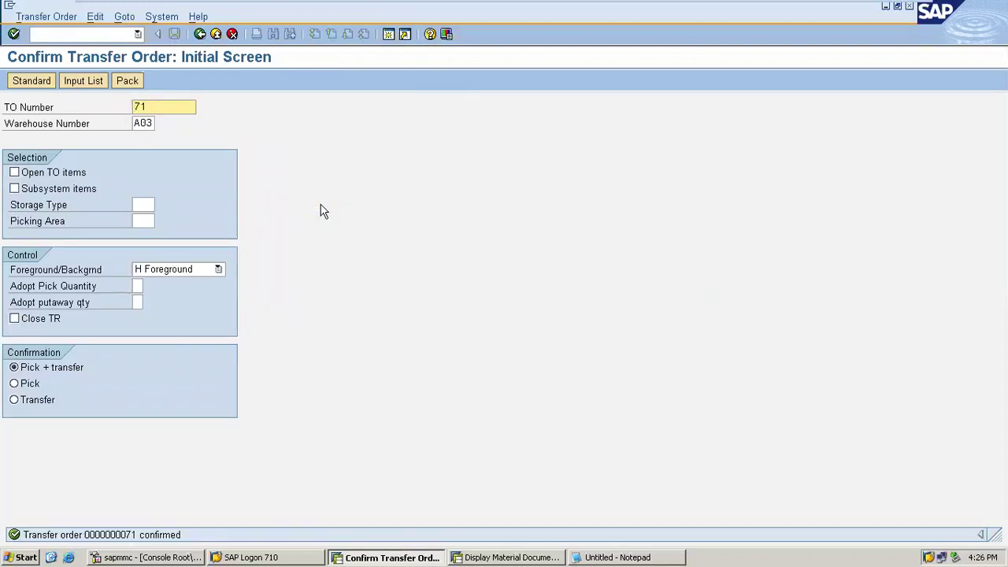
click(500, 558)
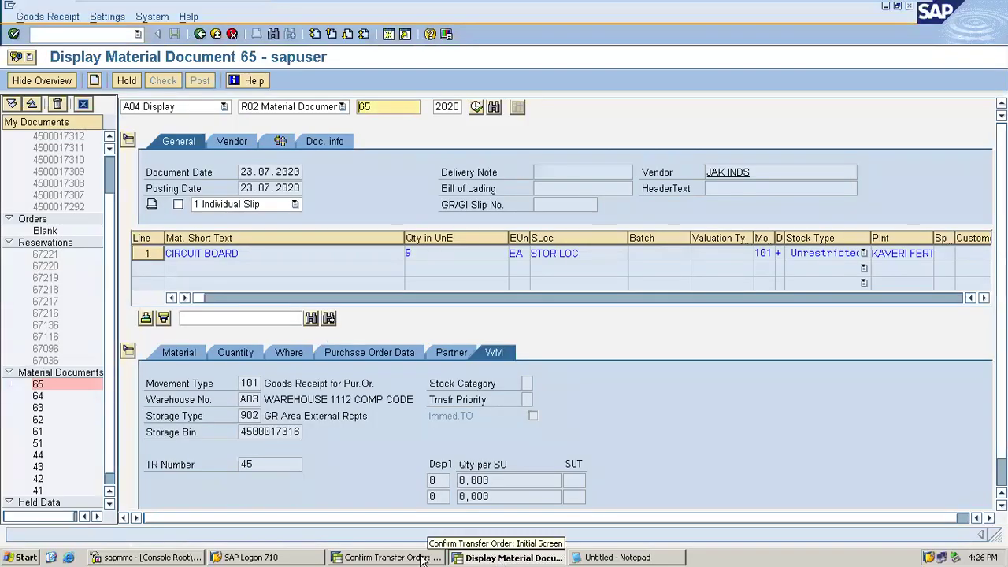
Leave the transfer order confirmation and run the LX03 bin status report for warehouse A03
click(420, 558)
key(F3)
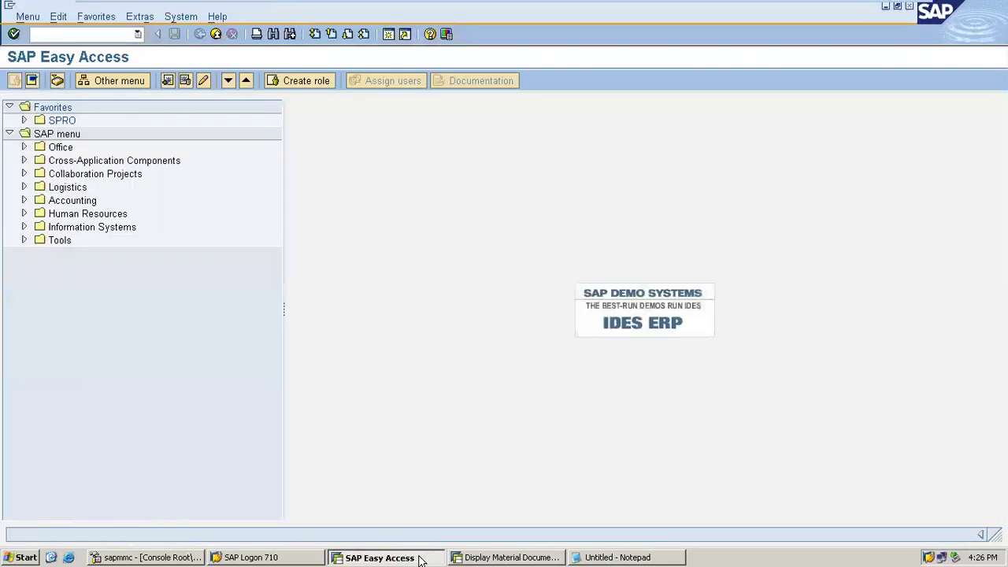
text(LX03)
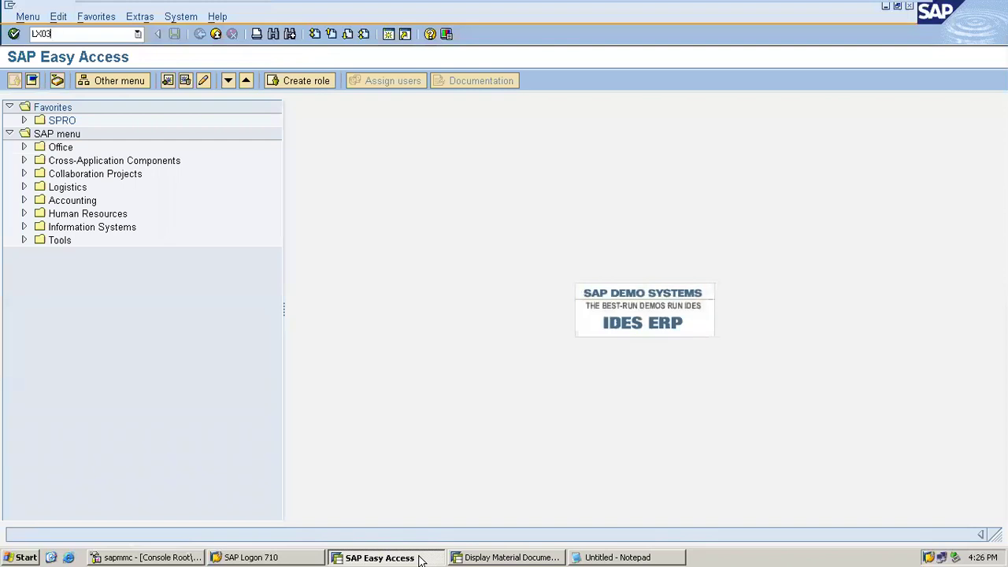
key(Return)
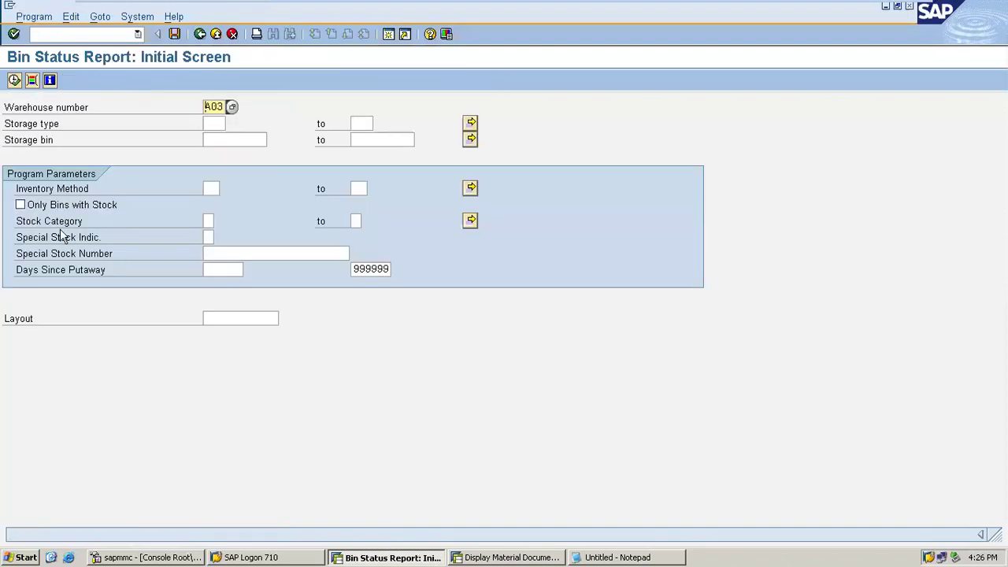
click(16, 82)
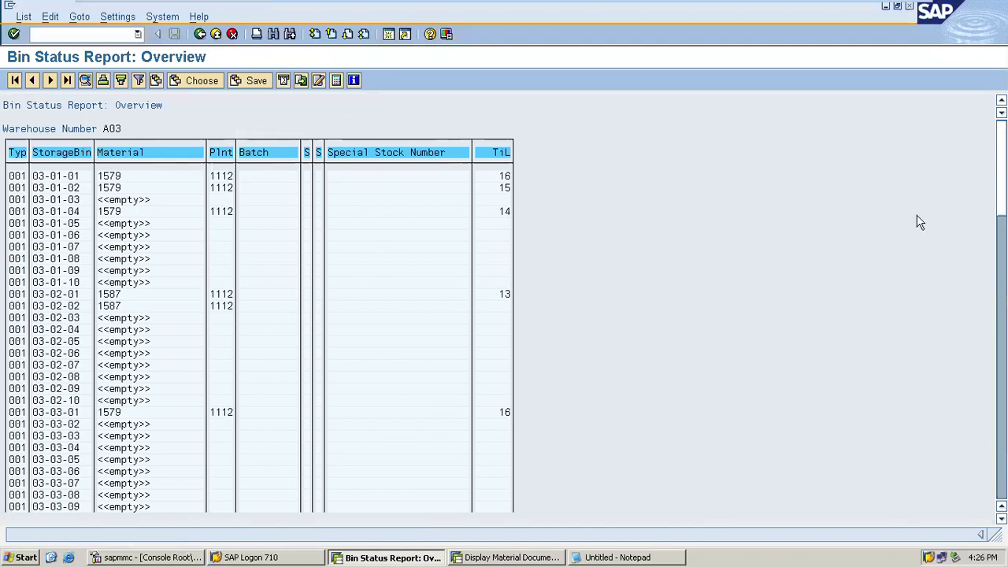
Check the noted bin number in Notepad, then open bin 03-02-02's details from the report
click(652, 559)
click(652, 559)
drag(1005, 162, 1005, 209)
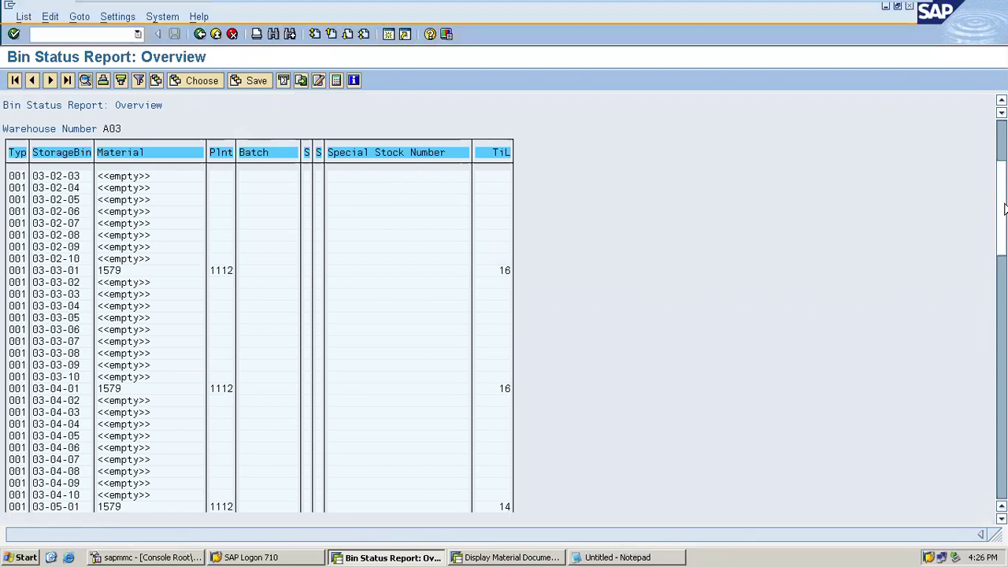
click(594, 558)
click(592, 558)
click(1004, 131)
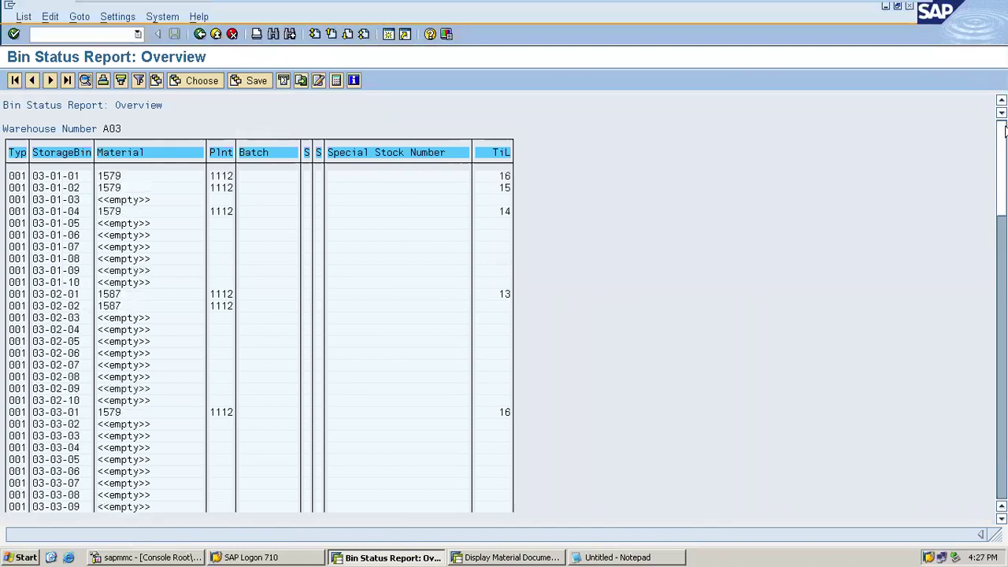
double_click(63, 308)
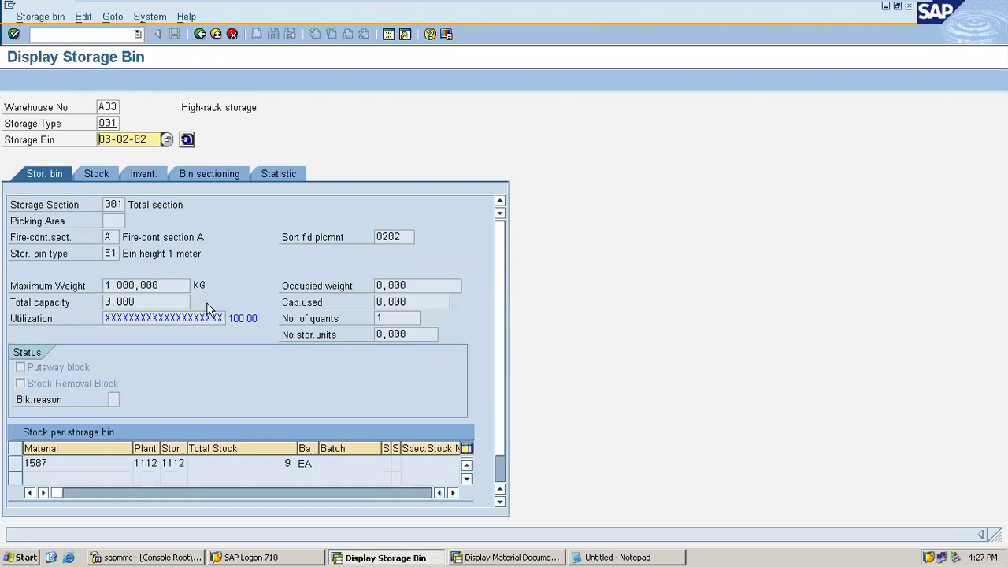
Mark bin 03-02-02's total stock value 9, then bring the Notepad notes back to the front
click(277, 462)
double_click(277, 463)
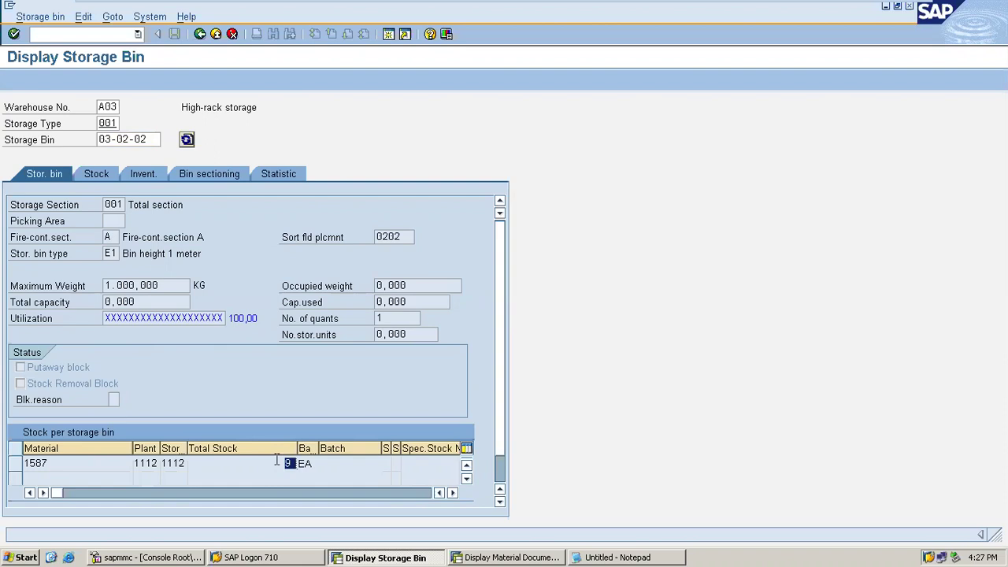
click(671, 558)
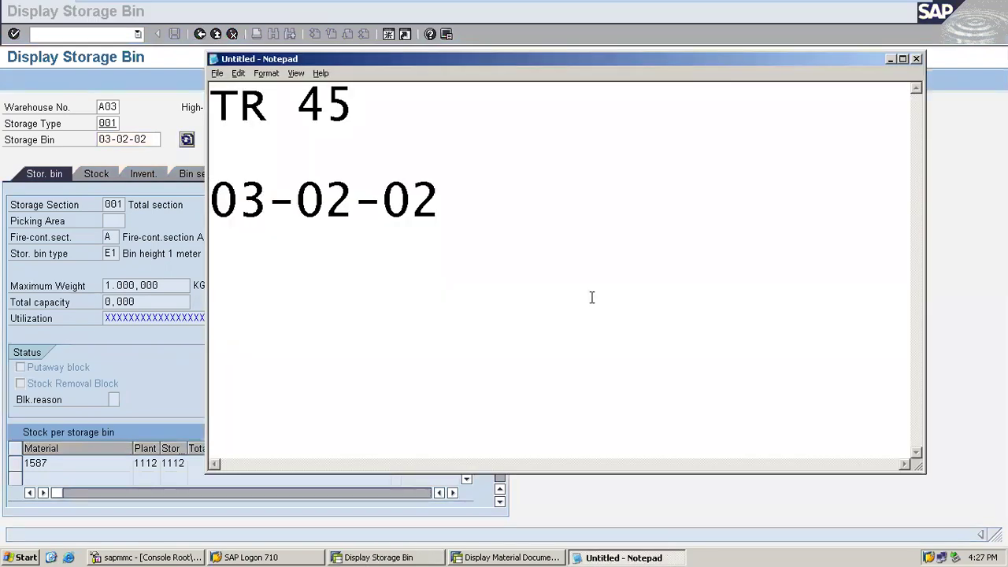
List the numbered steps '1. PO', '2. GR', '3. TR' and '4. TO' below the bin number
key(Down)
text(1. p)
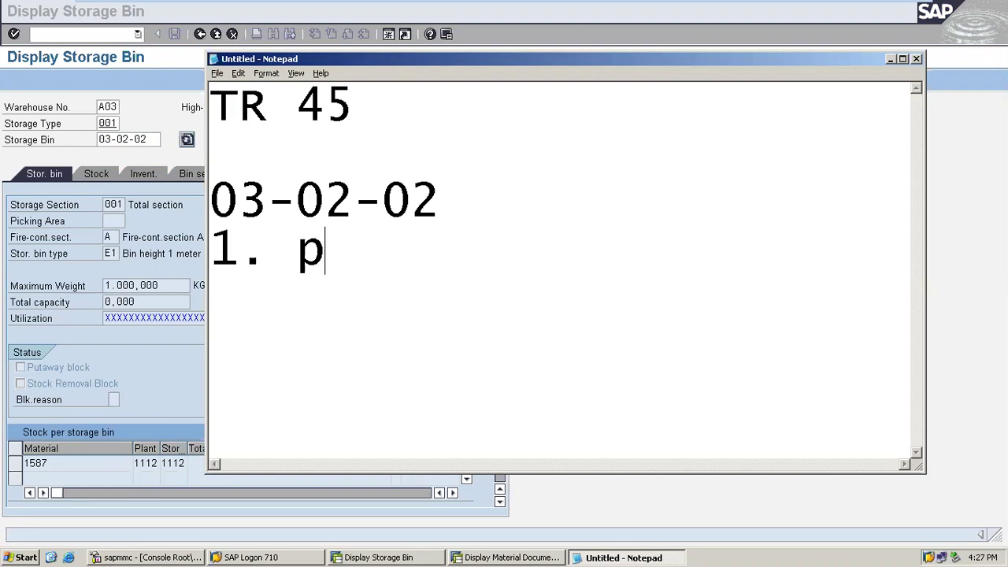
key(BackSpace)
text(PO)
key(Return)
text(2. )
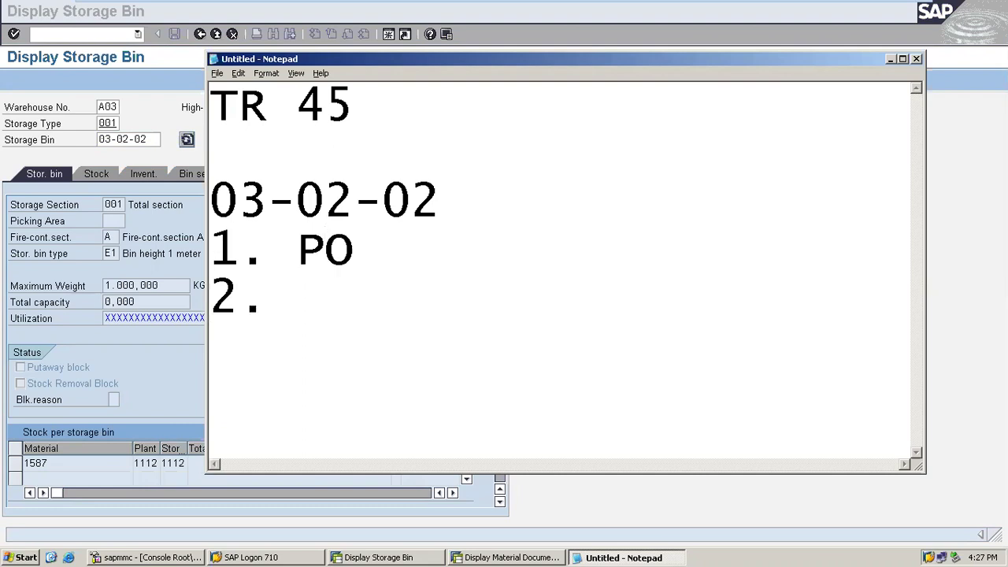
text(GR)
key(Return)
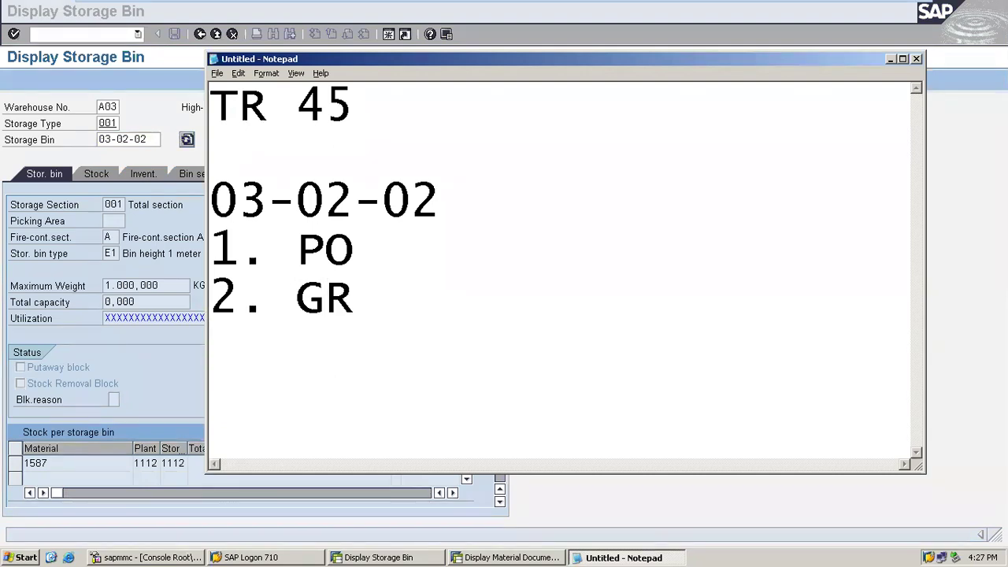
text(3. TR)
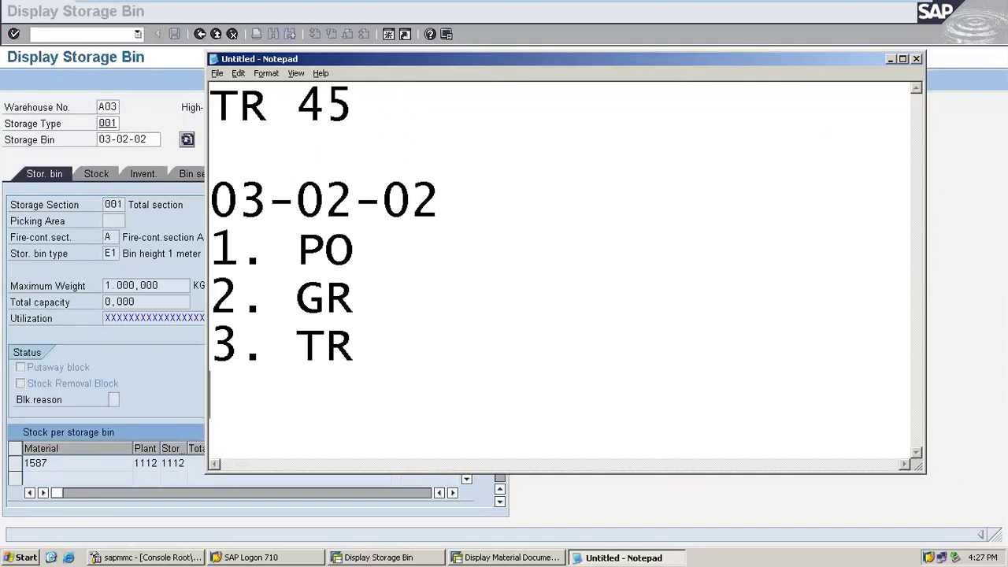
key(Return)
text(4. )
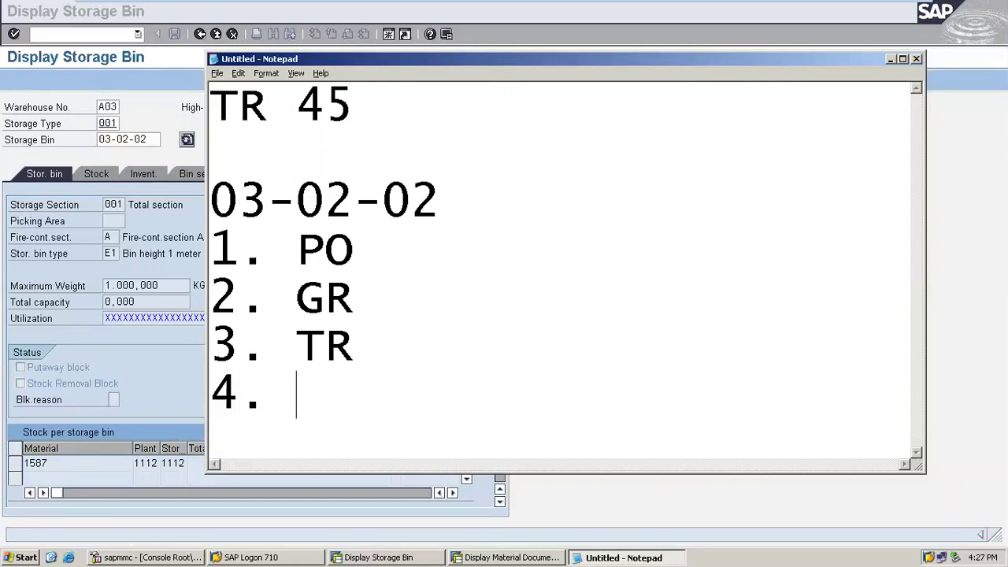
text(TO)
Add '5. CONFIRM TO LT12' and append 'T.C. LT14' to the step 4 line
key(Return)
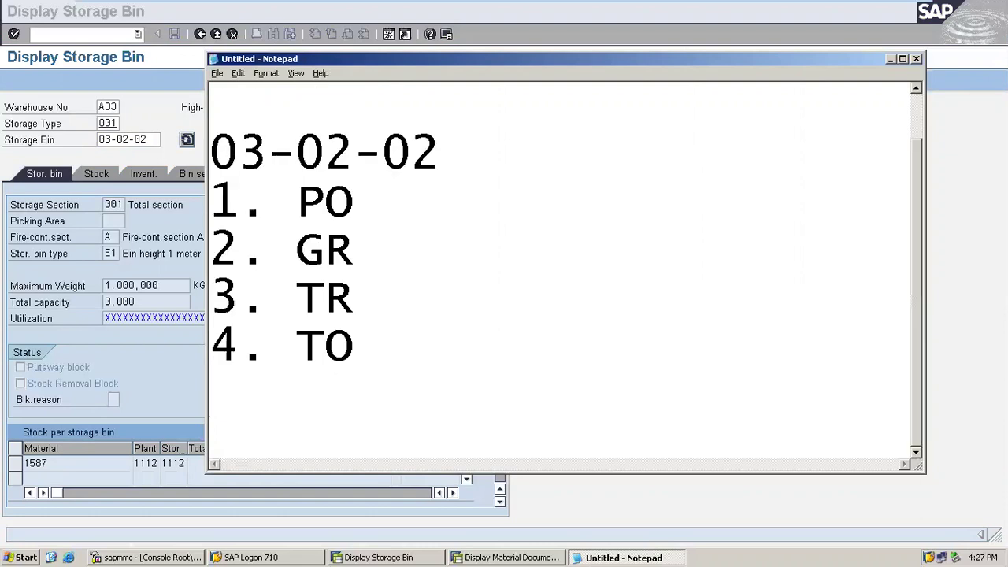
text(5,)
key(BackSpace)
text(. )
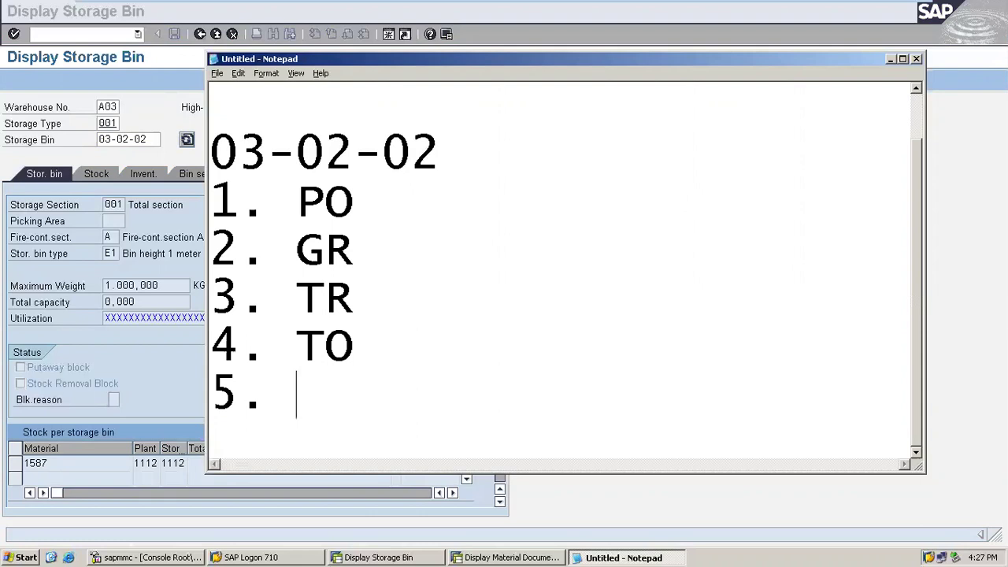
text(CONFIR)
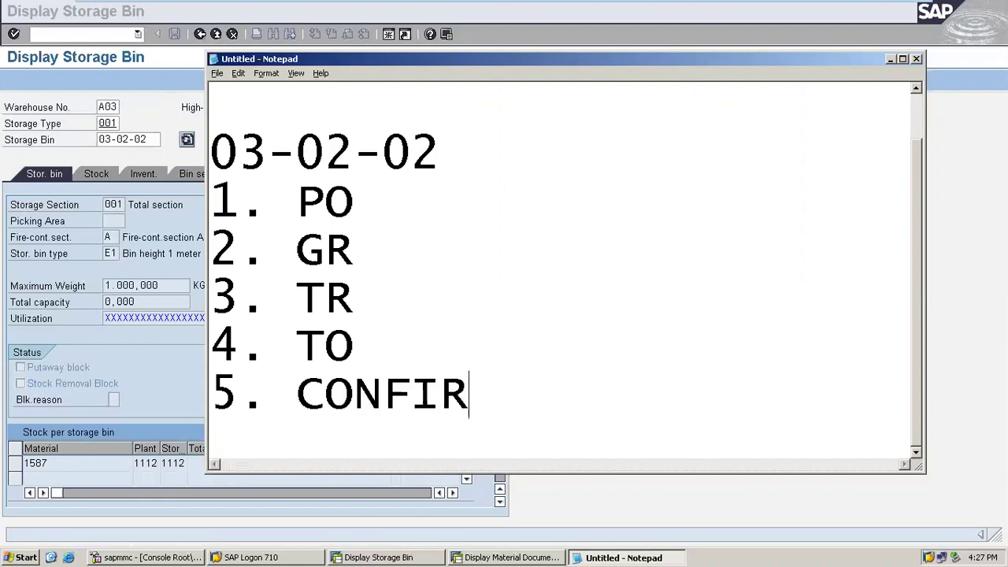
text(M TO )
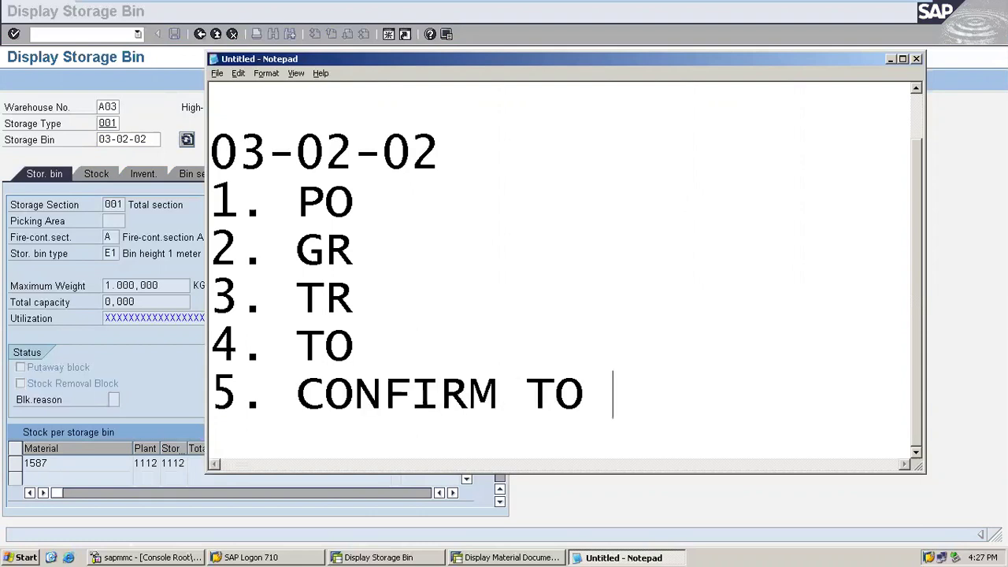
text(LT12)
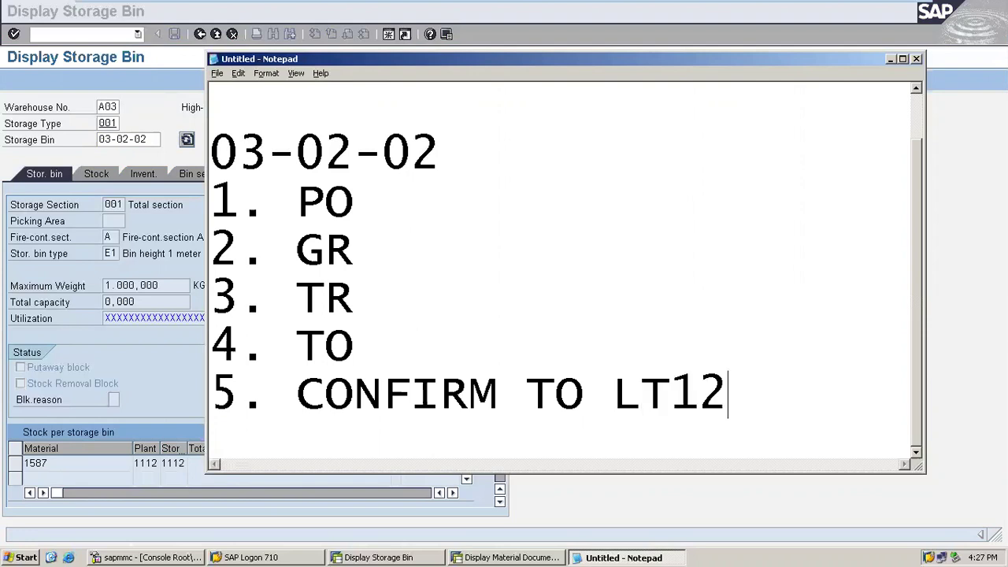
key(Up)
text(T.C. )
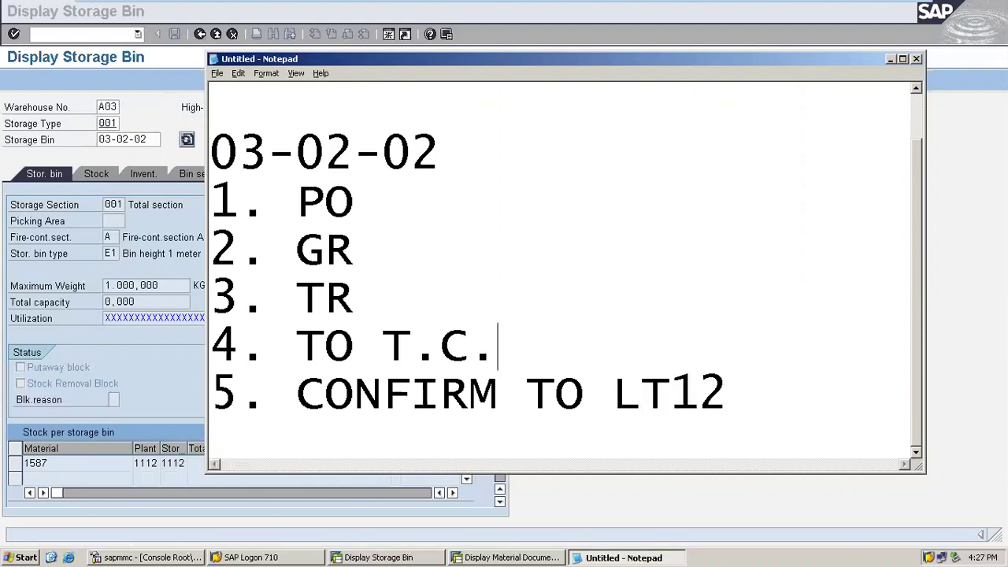
text(LT)
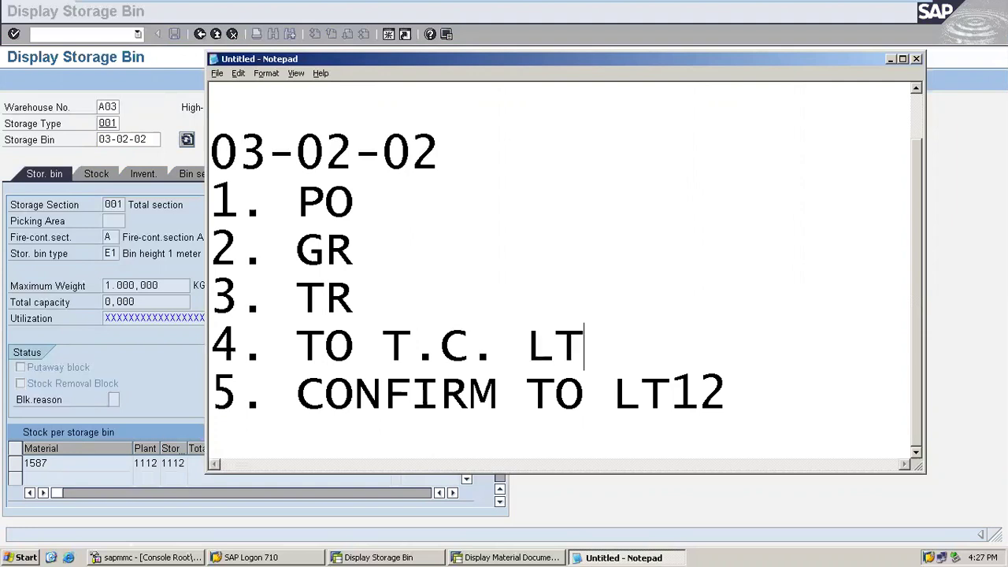
text(14)
Append '(auTOMATIC CREATION)' after TR on the third step line
click(591, 298)
key(Up)
key(Down)
key(End)
text(()
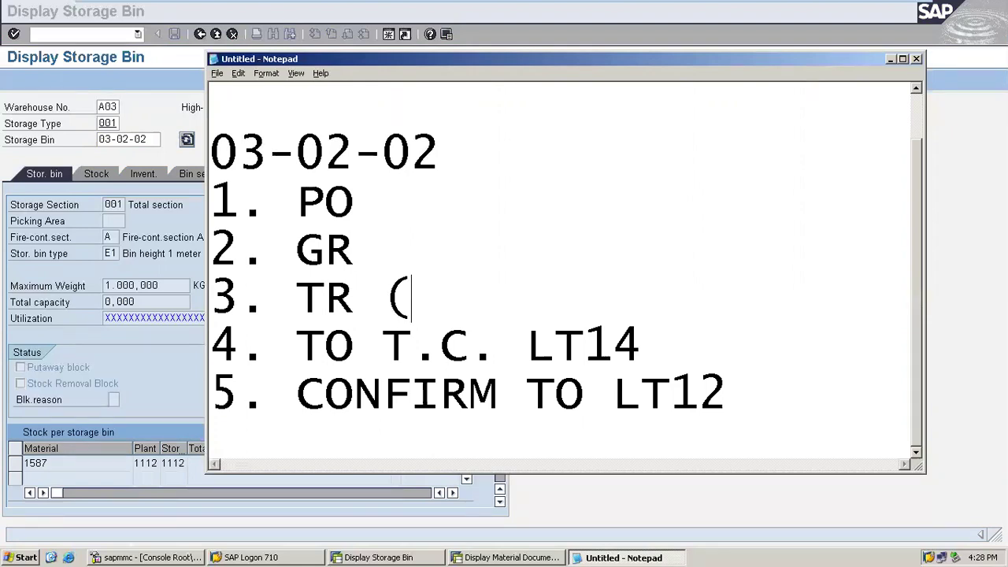
text(auTOMA)
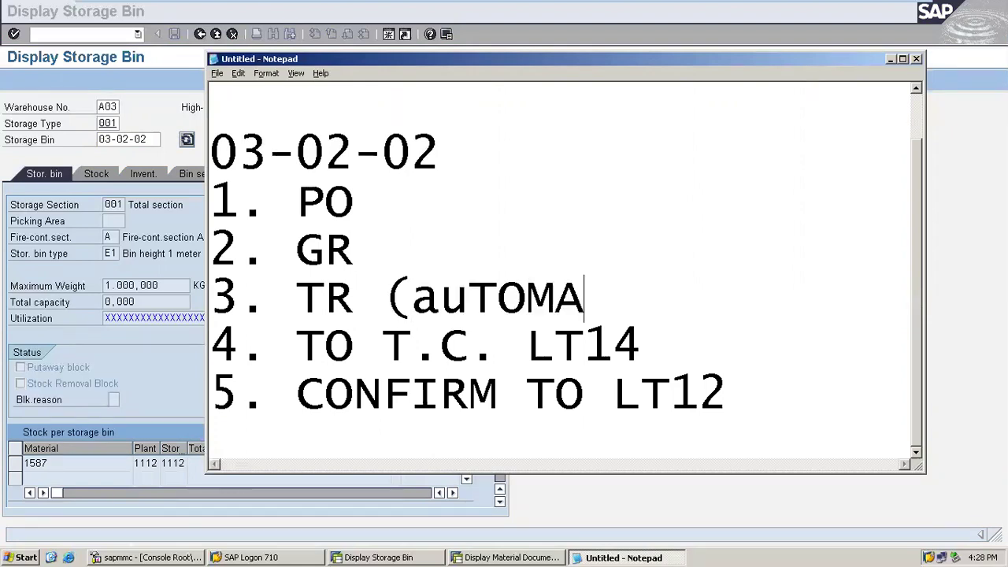
text(TICS)
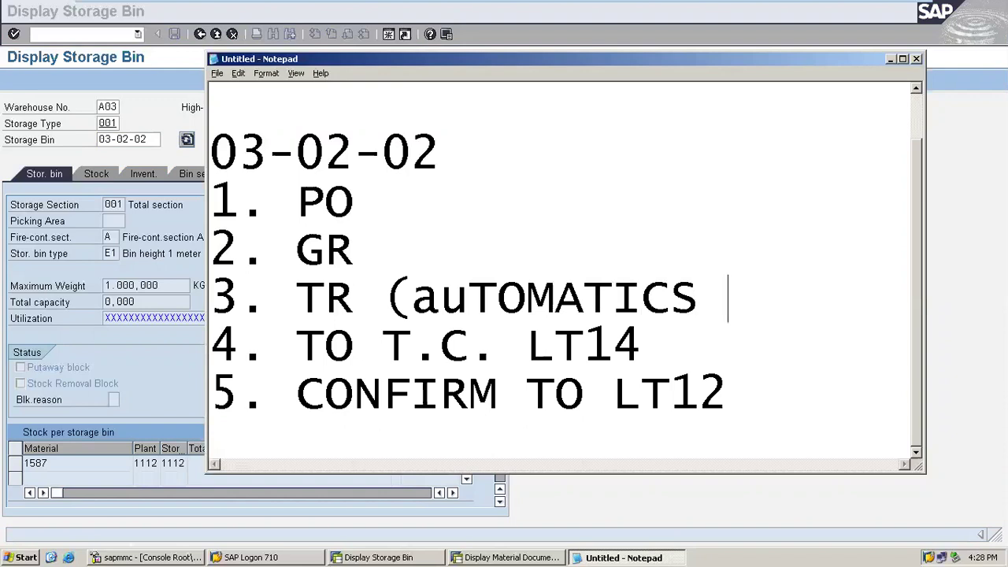
key(BackSpace)
key(BackSpace)
text(CRA)
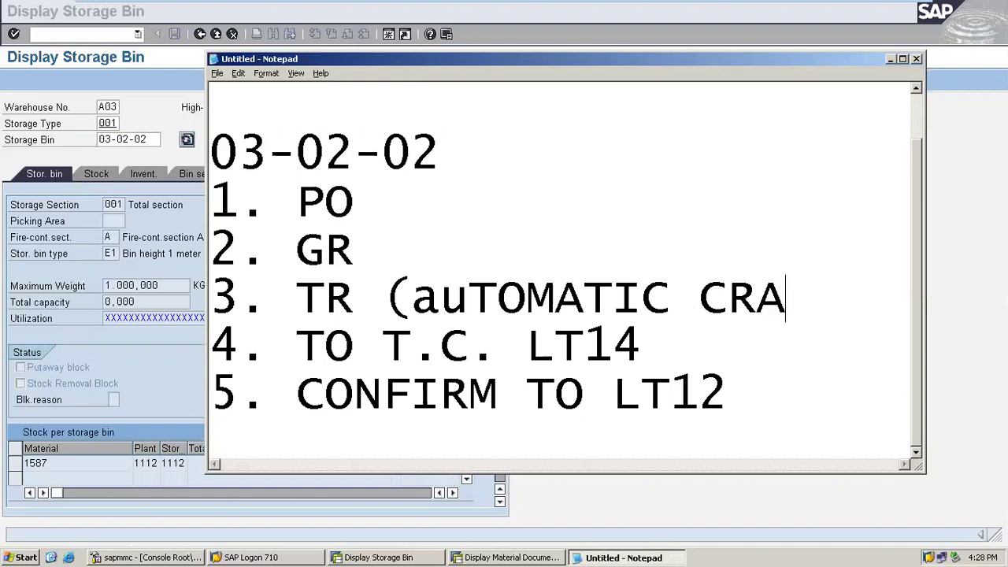
key(BackSpace)
text(EAT)
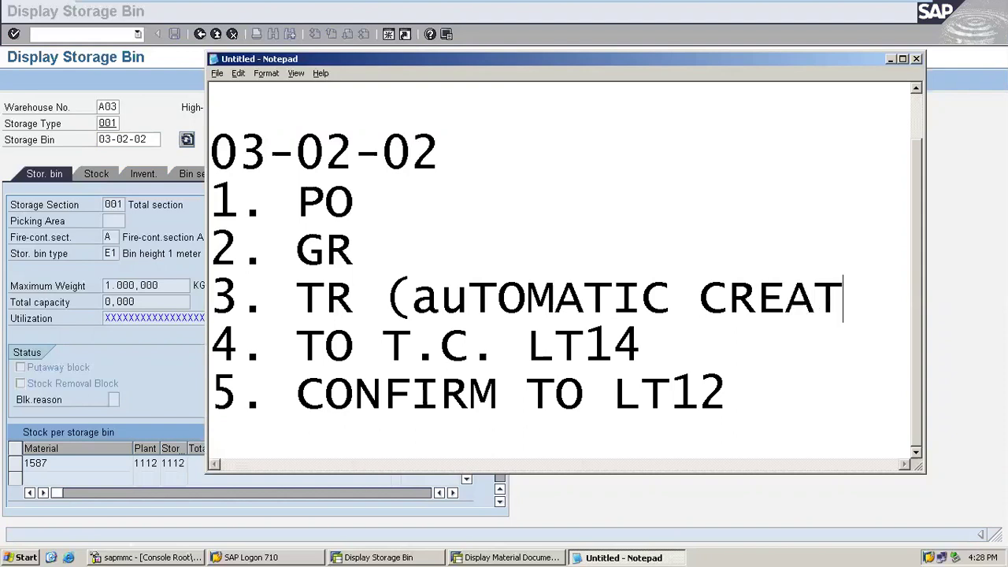
text(ION))
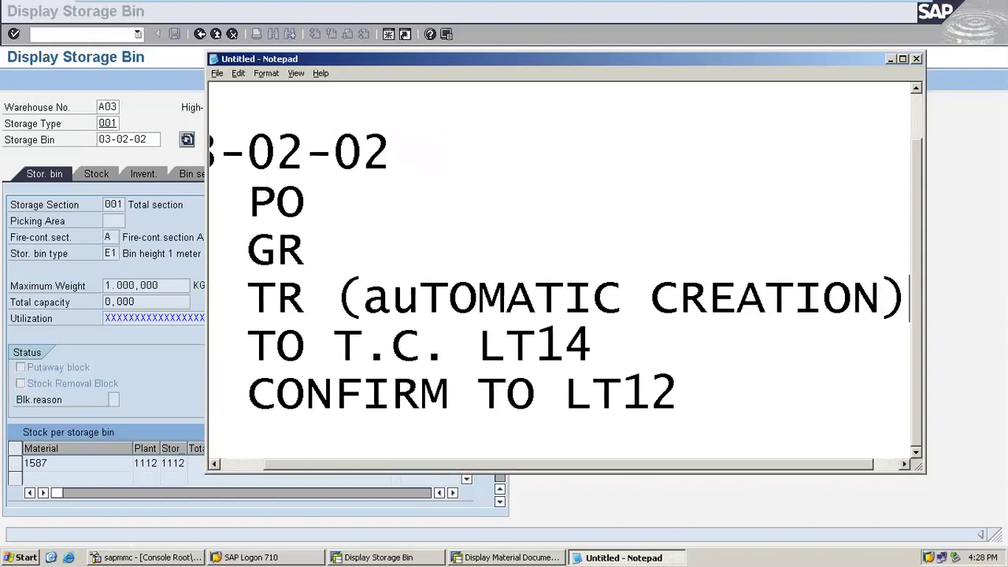
Add '(MIGO' after GR and '(ME21N)' after PO, then minimize the VMware window
key(Up)
key(Home)
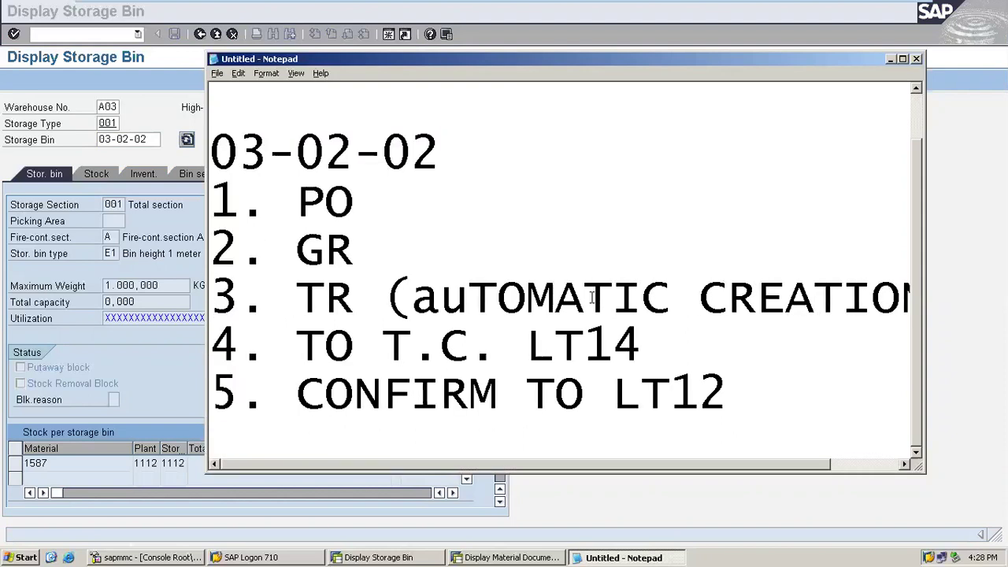
text((MIGO)
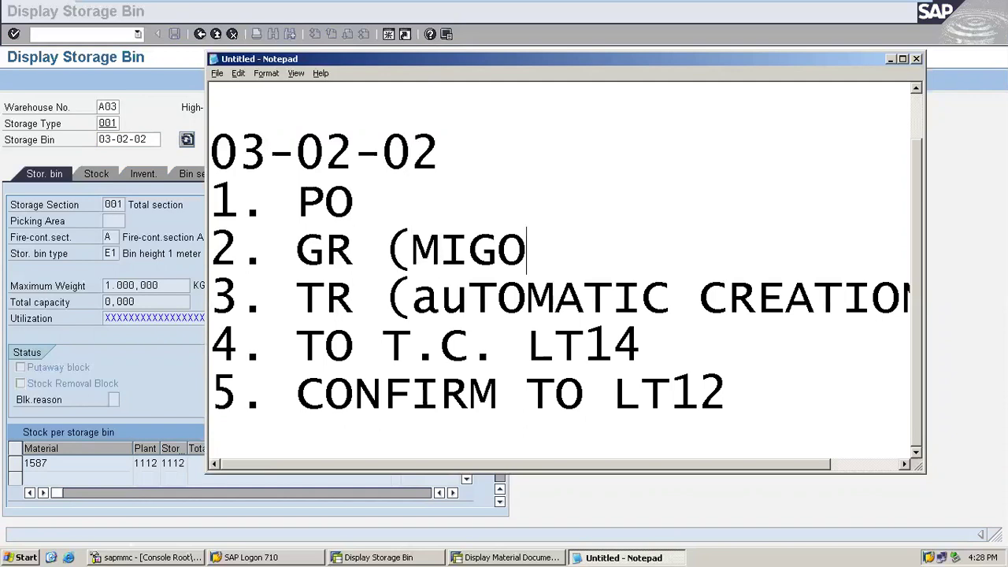
key(Up)
text((ME21N)
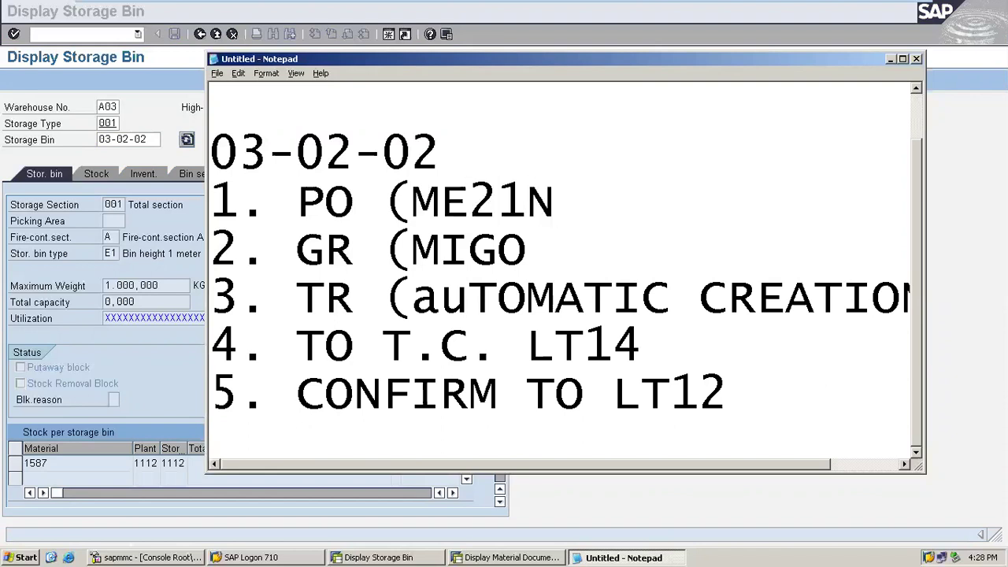
text())
key(Down)
key(Down)
key(Down)
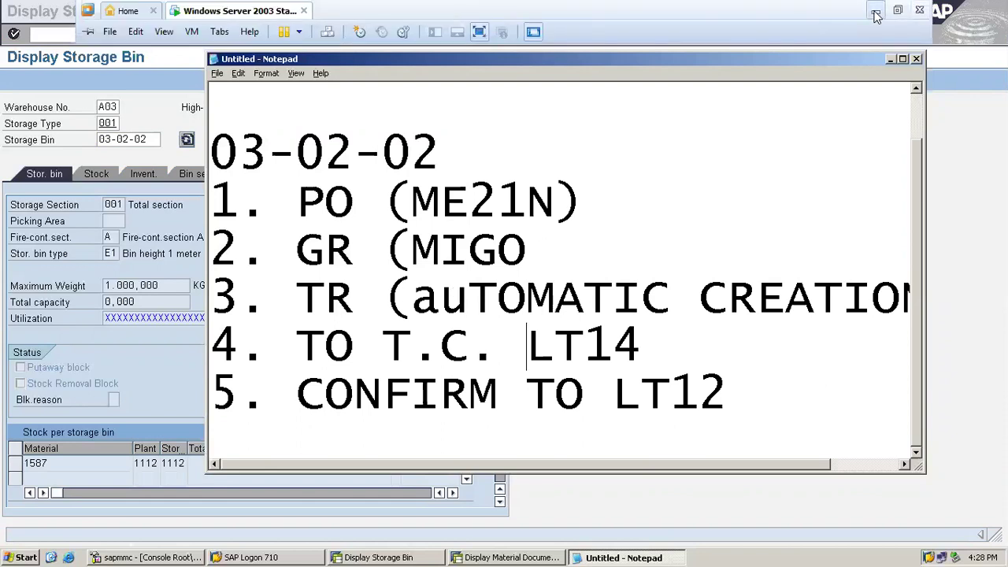
click(875, 11)
Select the WH1, ST1 and SE1 shapes and the BIN1–BIN3 table, then show slide 3
click(400, 327)
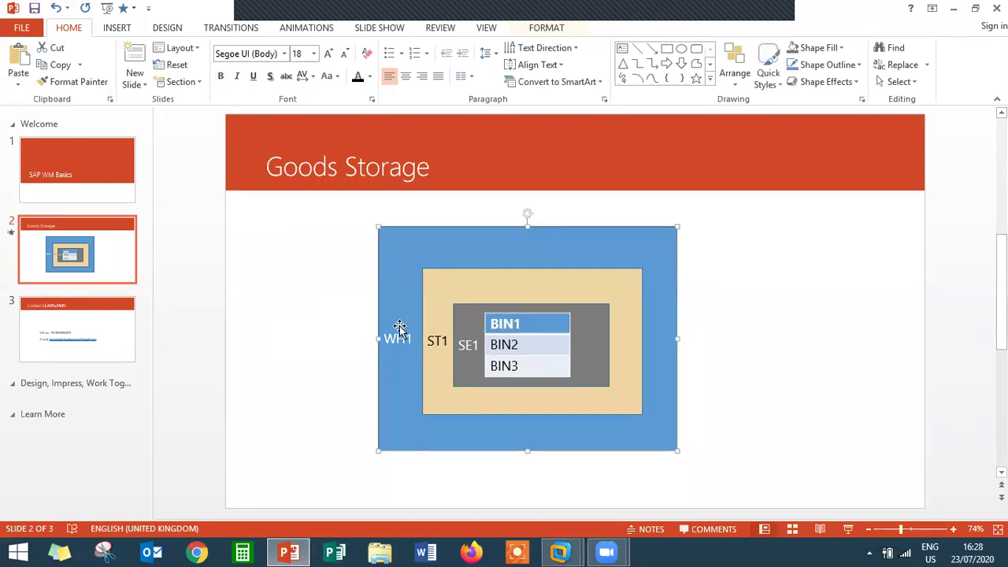
click(401, 338)
click(432, 343)
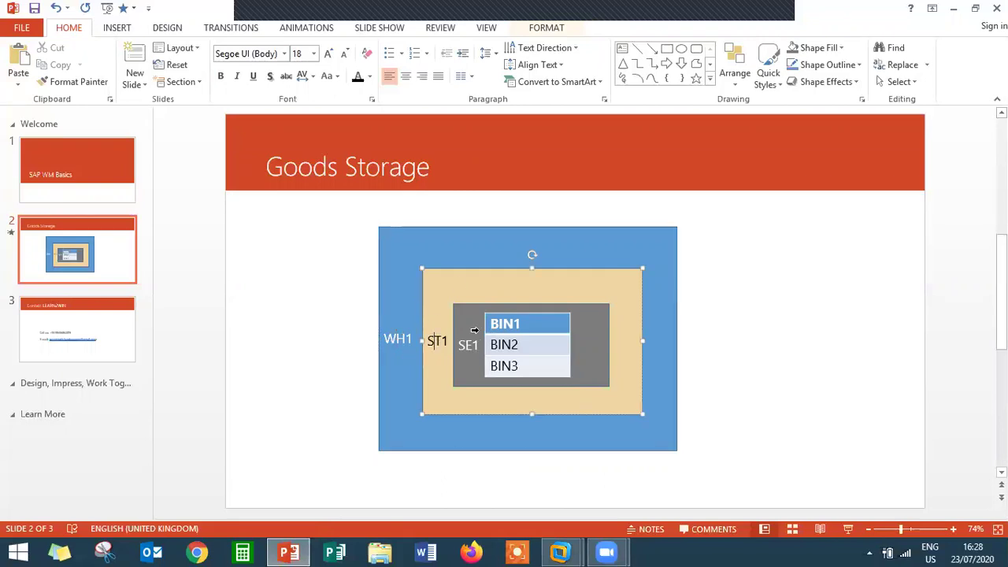
click(470, 349)
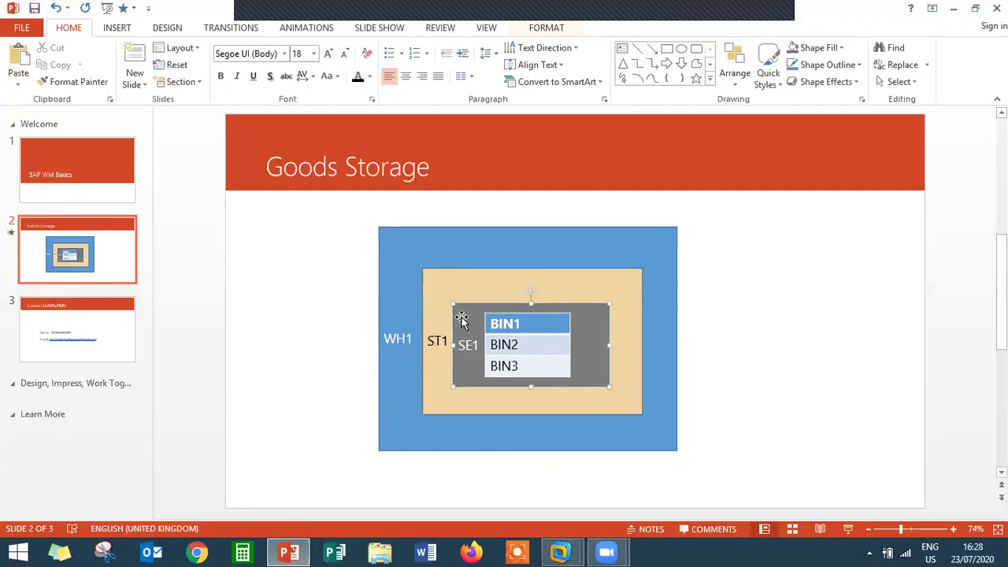
click(527, 327)
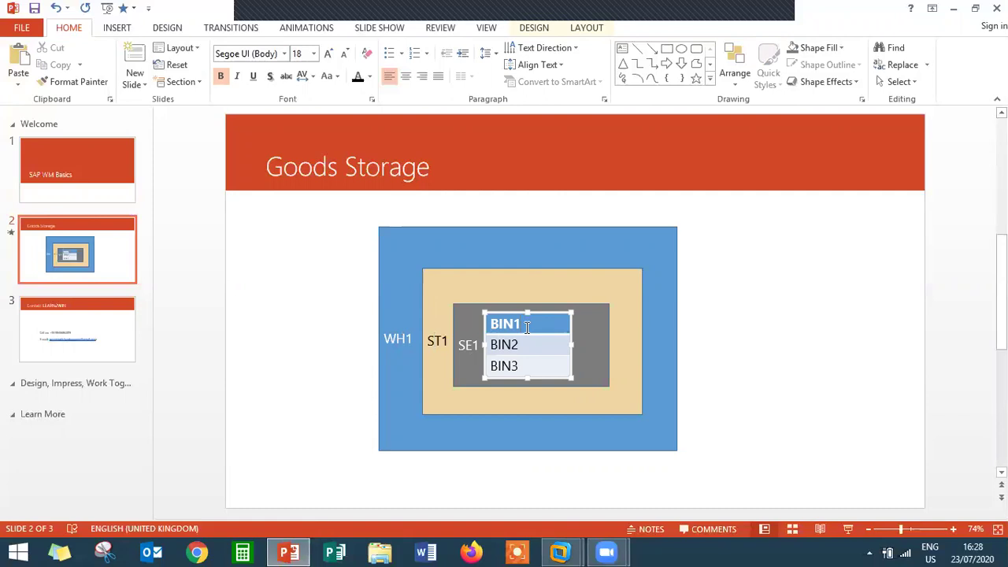
click(66, 323)
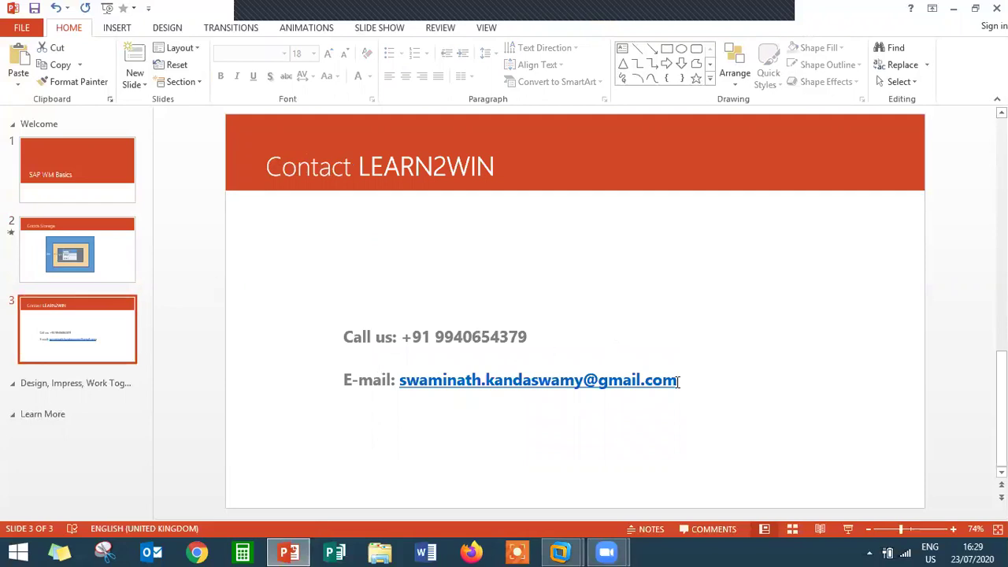
Highlight the contact e-mail address, then the phone number on the Contact LEARN2WIN slide
click(677, 381)
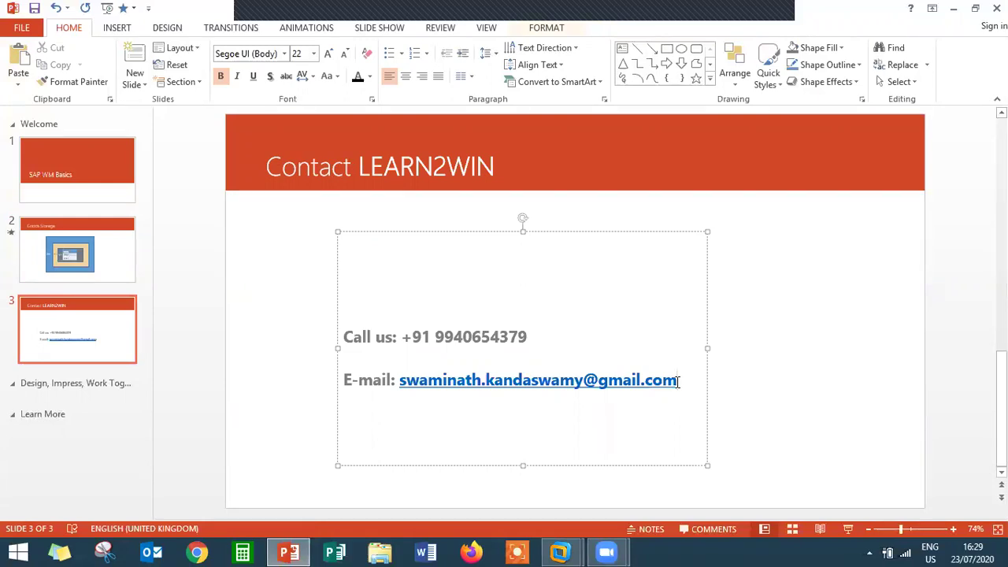
key(shift+Left)
key(shift+Left)
key(shift+Left)
key(shift+Left)
key(shift+Left)
key(shift+Left)
key(shift+Left)
key(shift+Left)
key(shift+Left)
key(shift+Left)
key(shift+Left)
key(shift+Left)
key(shift+Left)
key(shift+Left)
key(shift+Left)
key(shift+Left)
key(shift+Left)
key(shift+Left)
key(shift+Left)
key(shift+Left)
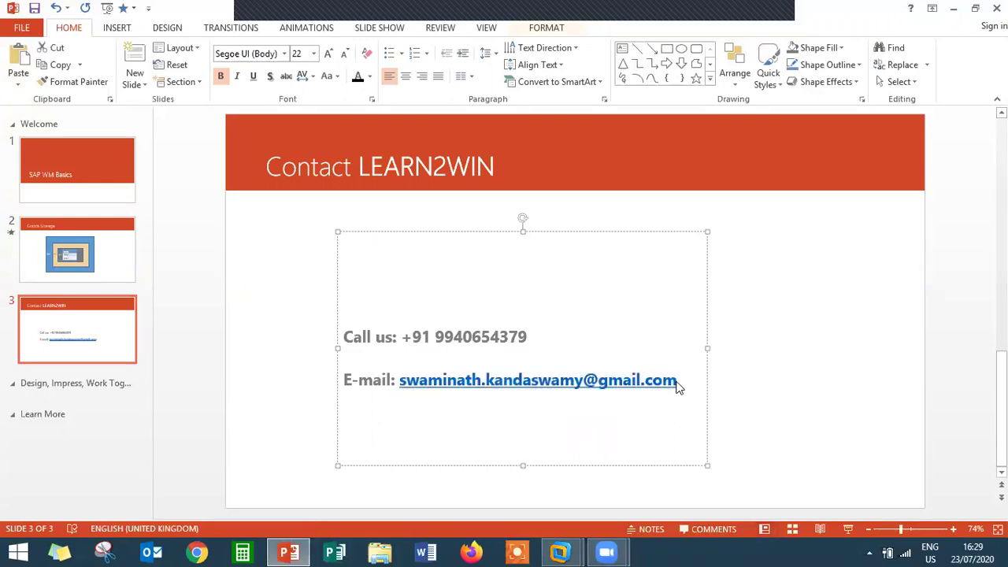
key(Up)
key(Up)
key(Right)
key(shift+Right)
key(shift+Right)
key(shift+Right)
key(shift+Right)
key(shift+Right)
key(shift+Right)
key(shift+Right)
key(shift+Right)
key(shift+Right)
key(shift+Right)
key(shift+Right)
key(shift+Right)
key(shift+Right)
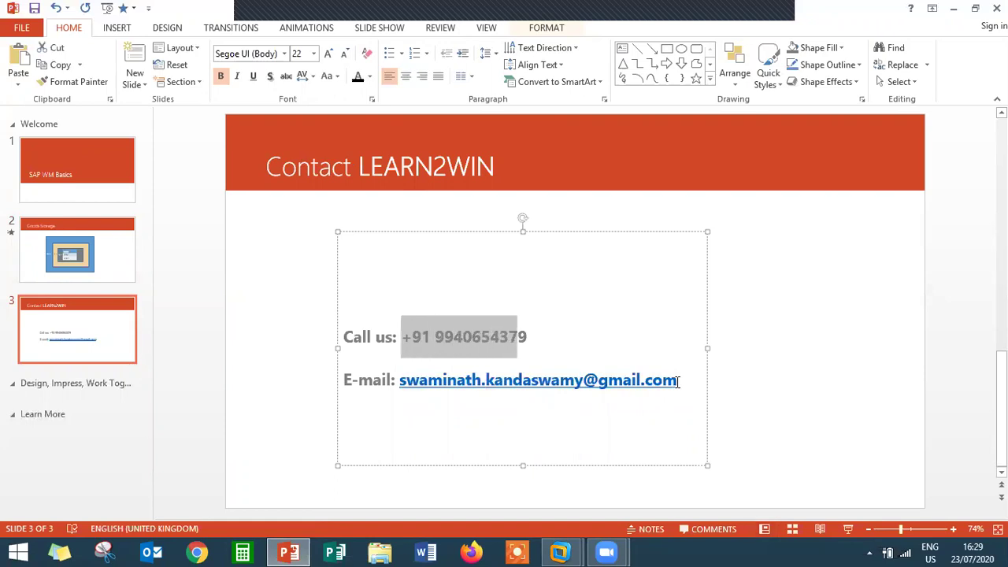
key(shift+Right)
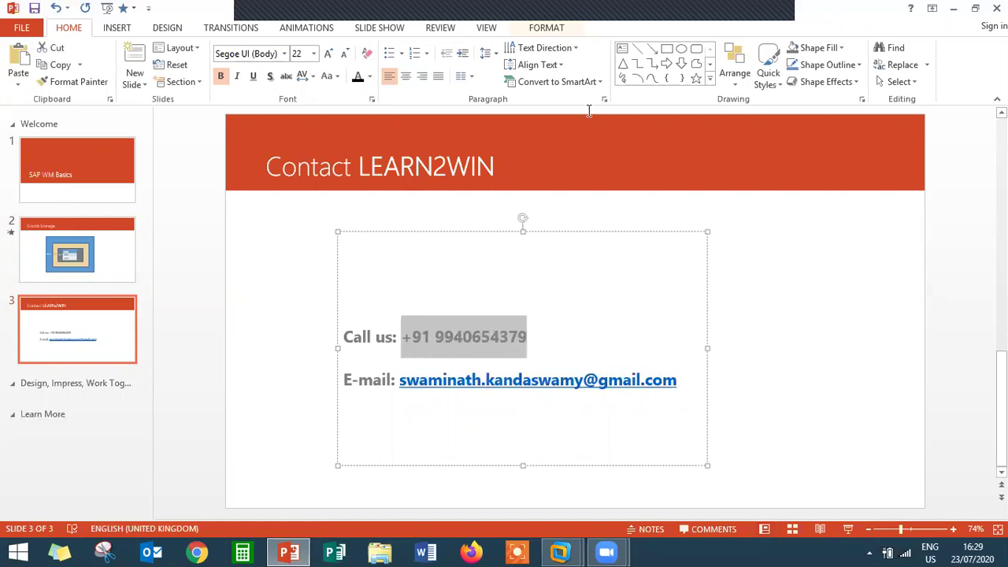